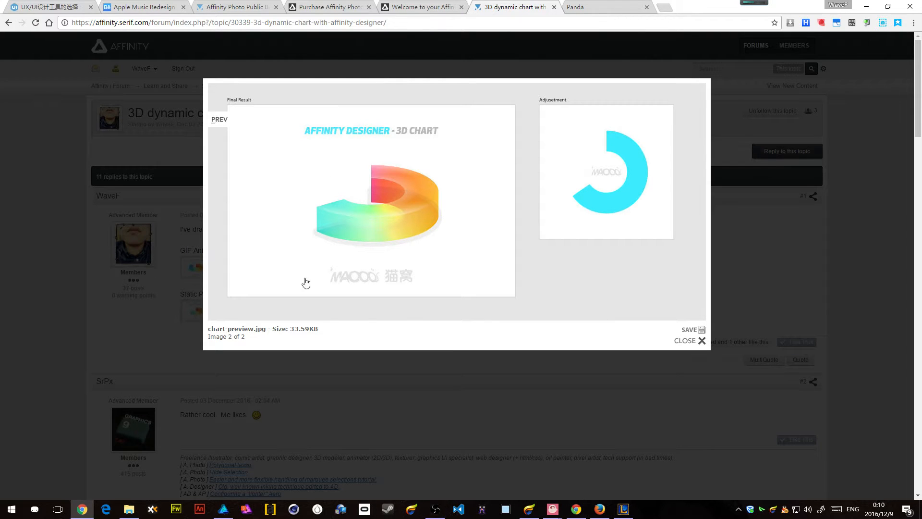
- Switch to Affinity Designer and create a new Web document at the WXGA 1280 x 800 px preset
{"action": "left_click", "coordinate": [223, 509]}
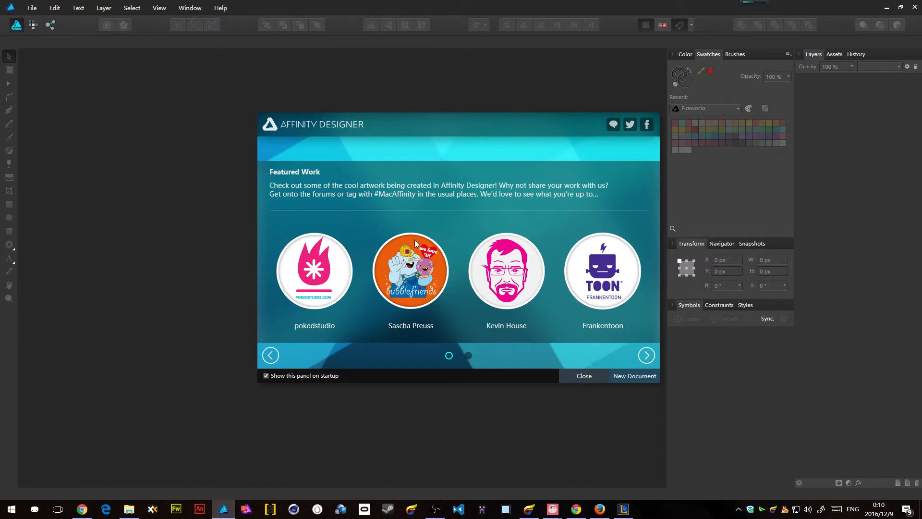
{"action": "left_click", "coordinate": [636, 372]}
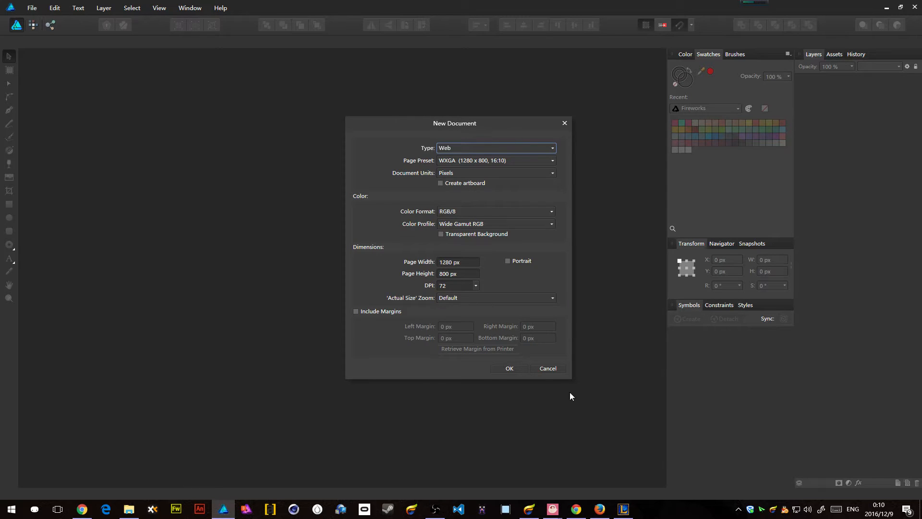
{"action": "left_click", "coordinate": [508, 369]}
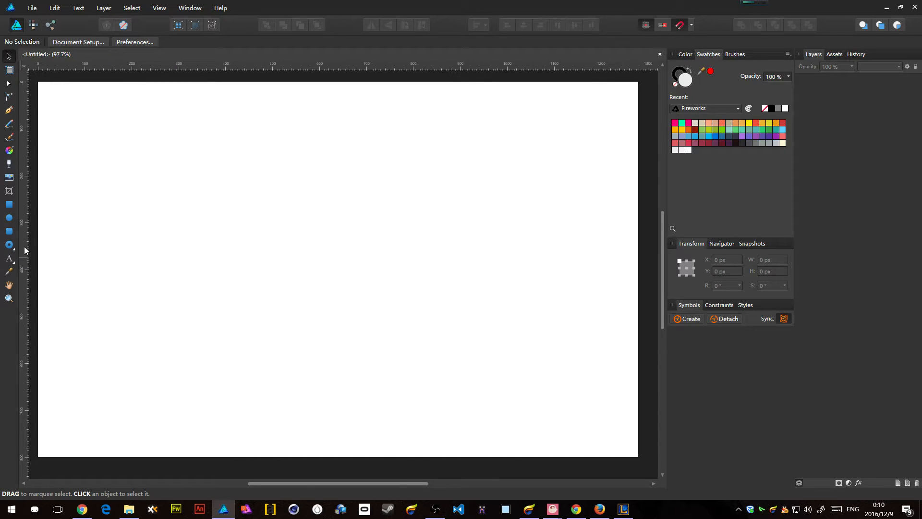
- Draw a donut about 274 px across and move it to the right half of the page
{"action": "left_click", "coordinate": [9, 244]}
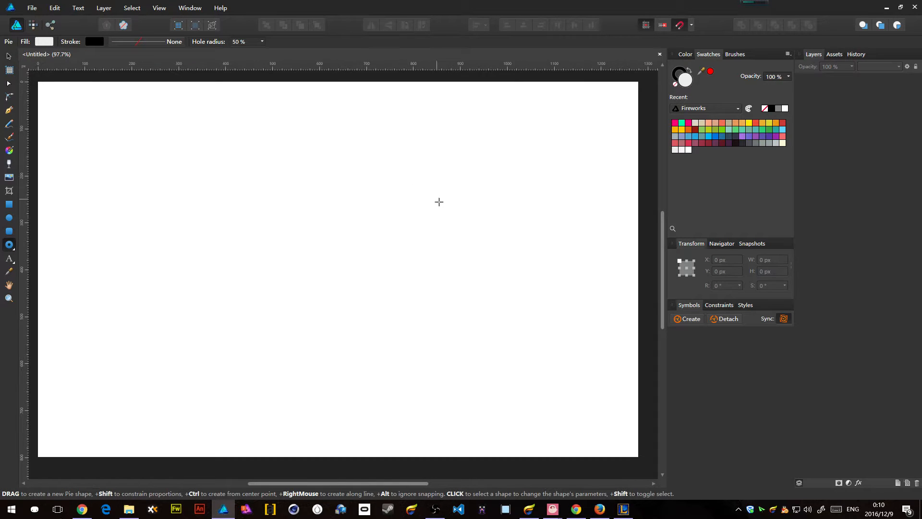
{"action": "left_click_drag", "start_coordinate": [403, 150], "coordinate": [532, 280]}
{"action": "key", "text": "v"}
{"action": "mouse_move", "coordinate": [512, 235]}
{"action": "left_mouse_down"}
{"action": "mouse_move", "coordinate": [506, 269]}
{"action": "mouse_move", "coordinate": [565, 224]}
{"action": "mouse_move", "coordinate": [586, 234]}
{"action": "left_mouse_up"}
{"action": "key", "text": "a"}
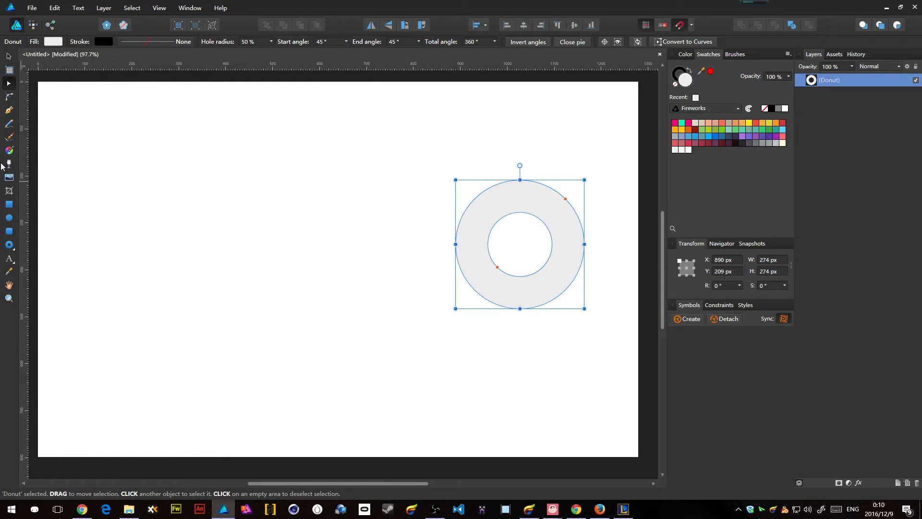
- Apply a gradient fill from the donut's centre to its right edge and change the gradient type to Conical
{"action": "left_click", "coordinate": [9, 150]}
{"action": "left_click_drag", "start_coordinate": [520, 244], "coordinate": [591, 245]}
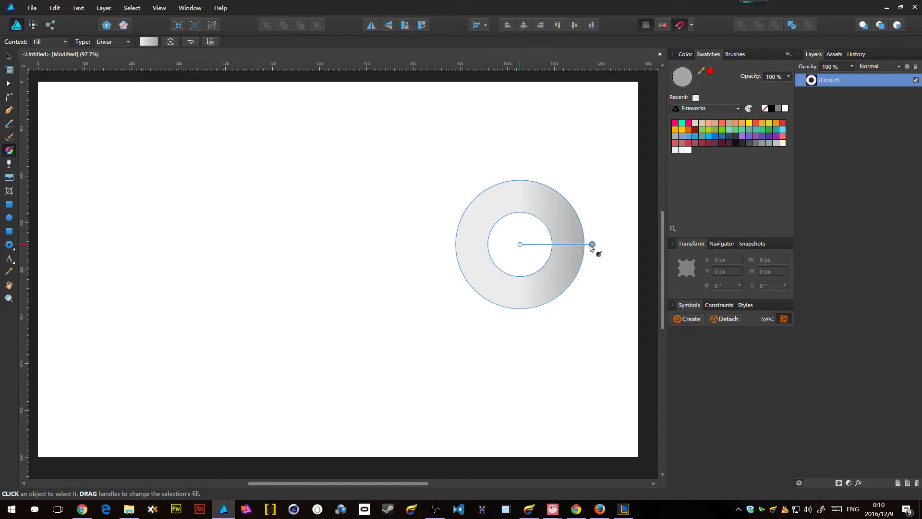
{"action": "key", "text": "a"}
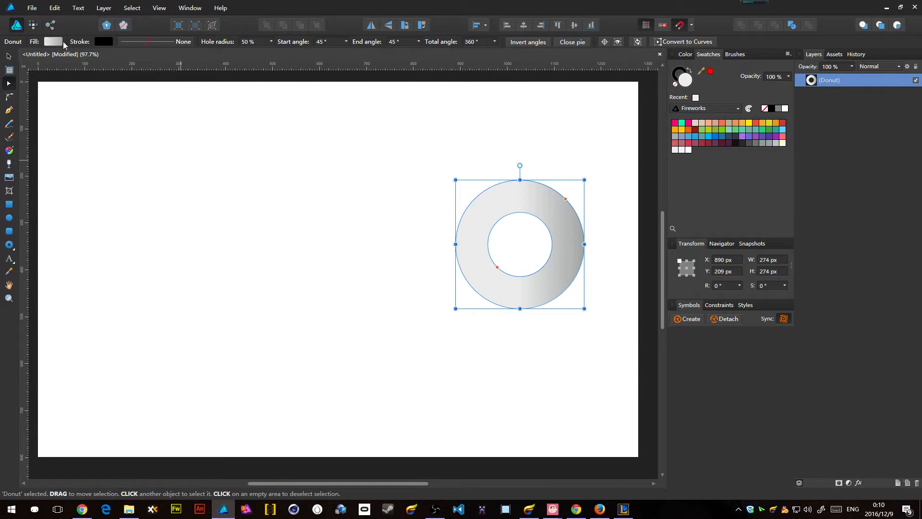
{"action": "key", "text": "g"}
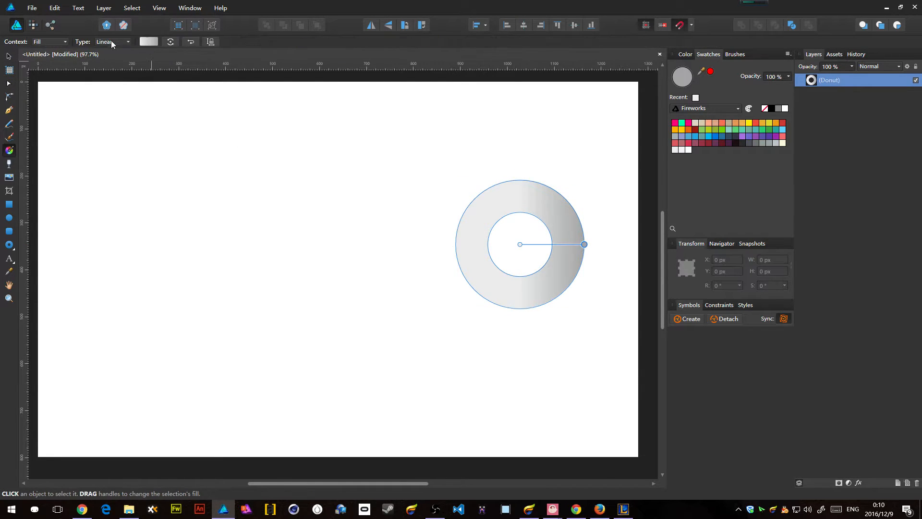
{"action": "left_click", "coordinate": [112, 42]}
{"action": "left_click", "coordinate": [110, 108]}
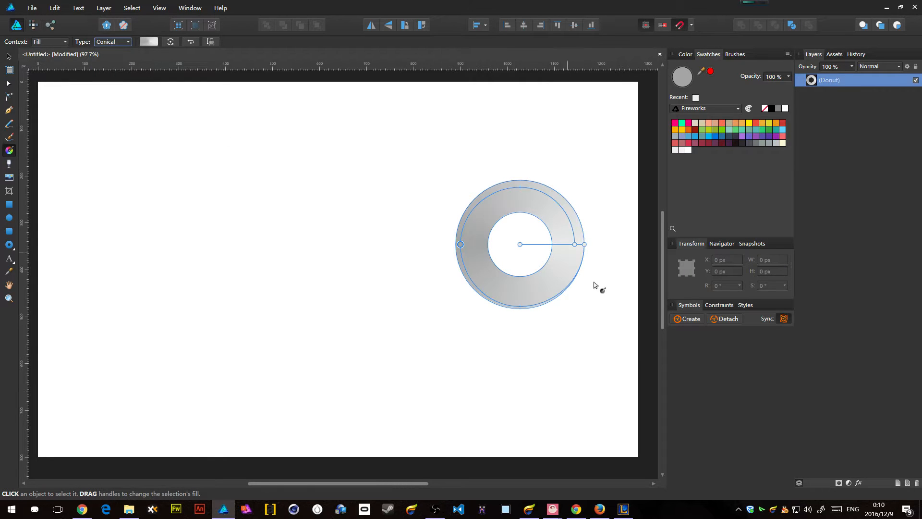
- Colour the conical gradient's stops around the donut yellow, green, blue and pink, ending in yellow, adding stops at the ring's top and bottom
{"action": "left_click", "coordinate": [574, 243]}
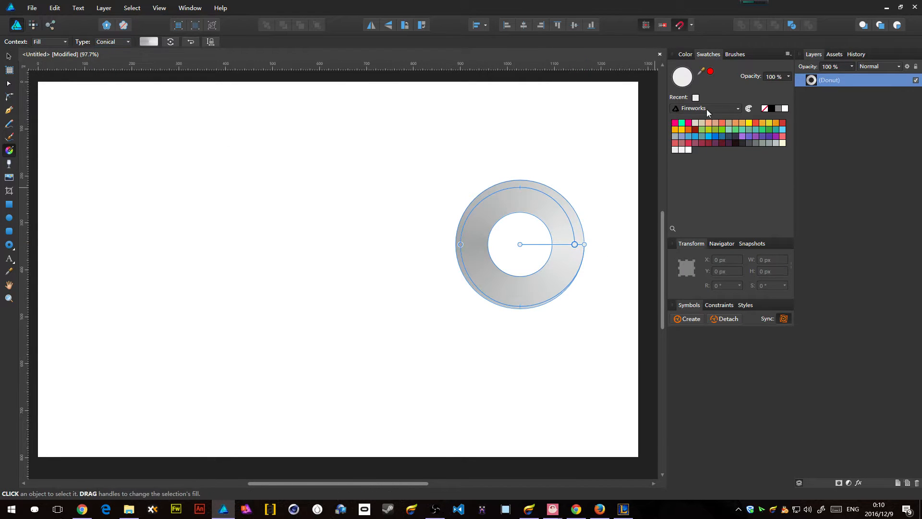
{"action": "left_click", "coordinate": [748, 123]}
{"action": "left_click", "coordinate": [519, 187]}
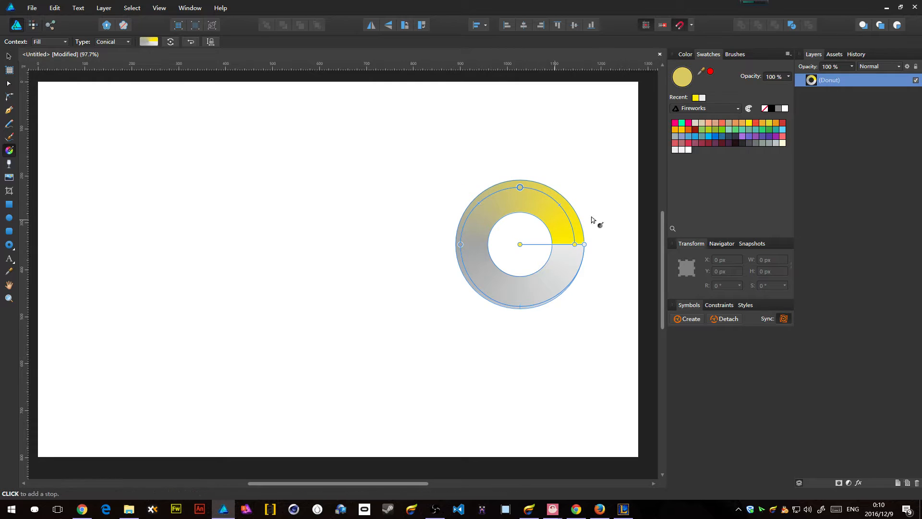
{"action": "left_click", "coordinate": [725, 129]}
{"action": "left_click", "coordinate": [460, 243]}
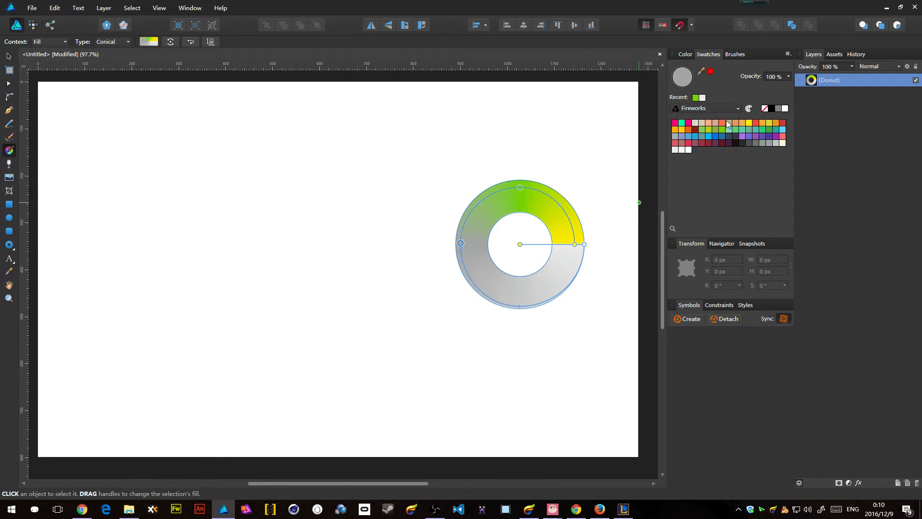
{"action": "left_click", "coordinate": [707, 138]}
{"action": "left_click", "coordinate": [520, 306]}
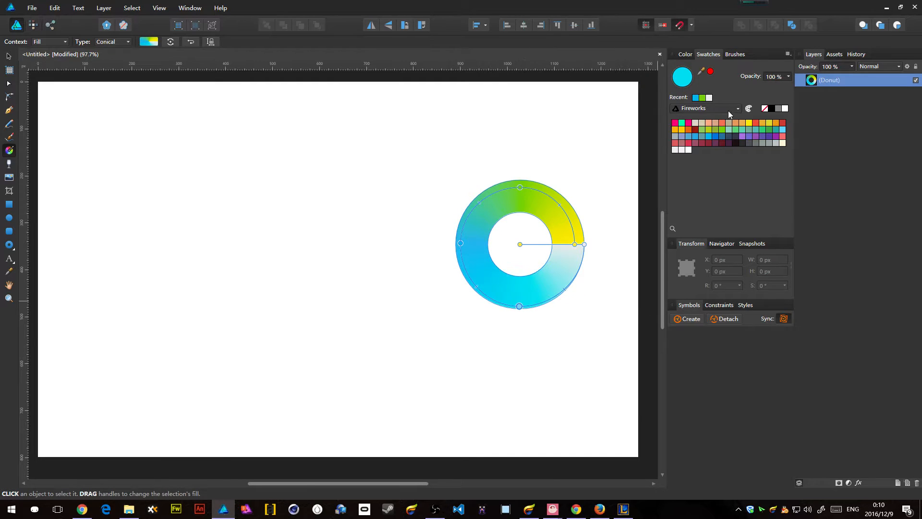
{"action": "left_click", "coordinate": [674, 123]}
{"action": "left_click", "coordinate": [583, 245]}
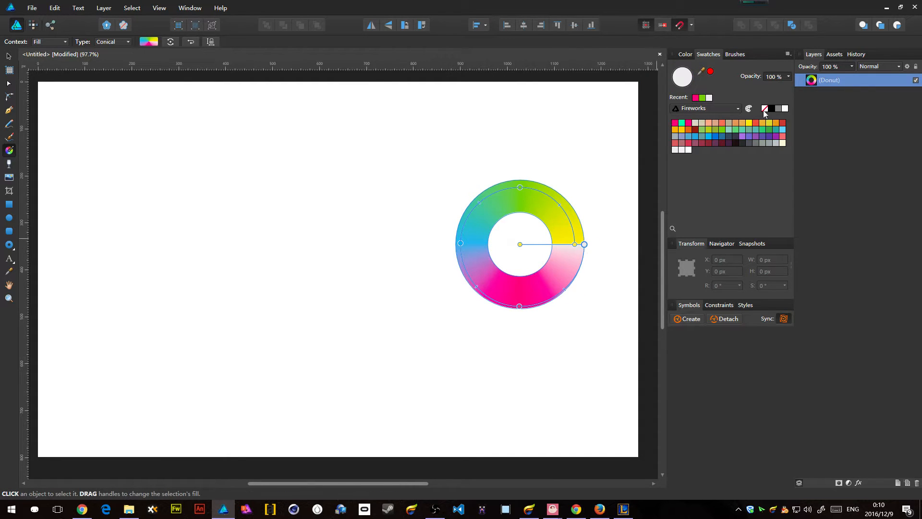
{"action": "left_click", "coordinate": [749, 123]}
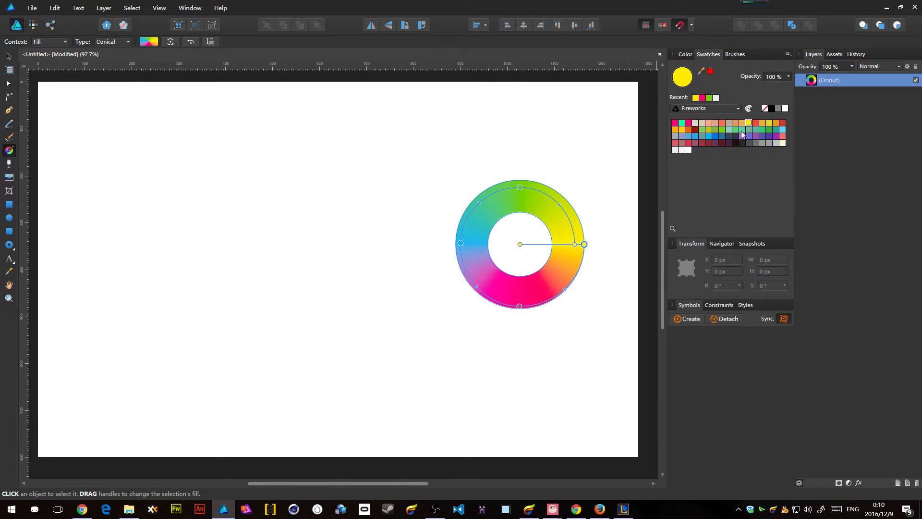
- Convert the donut into a symbol and place a second instance of it on the left half of the page
{"action": "key", "text": "v"}
{"action": "left_click", "coordinate": [620, 217]}
{"action": "left_click_drag", "start_coordinate": [551, 210], "coordinate": [533, 156]}
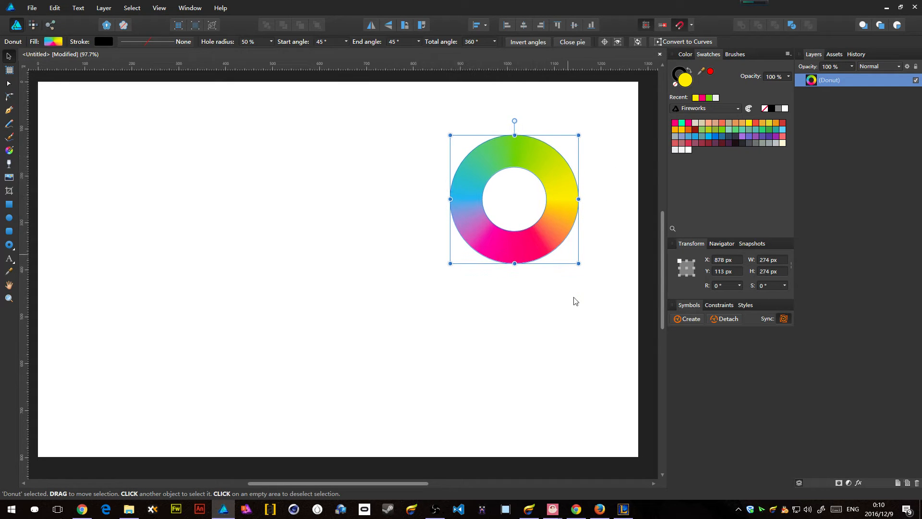
{"action": "left_click", "coordinate": [692, 319]}
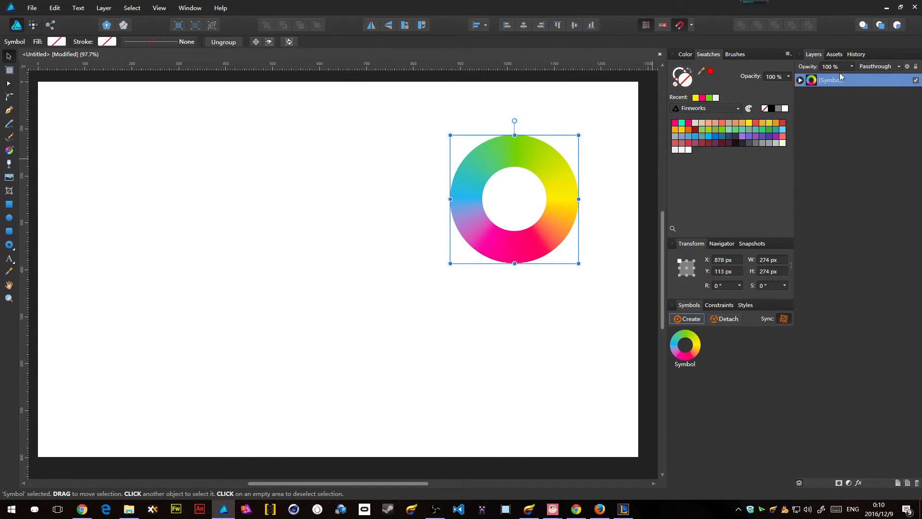
{"action": "left_click_drag", "start_coordinate": [550, 175], "coordinate": [572, 225]}
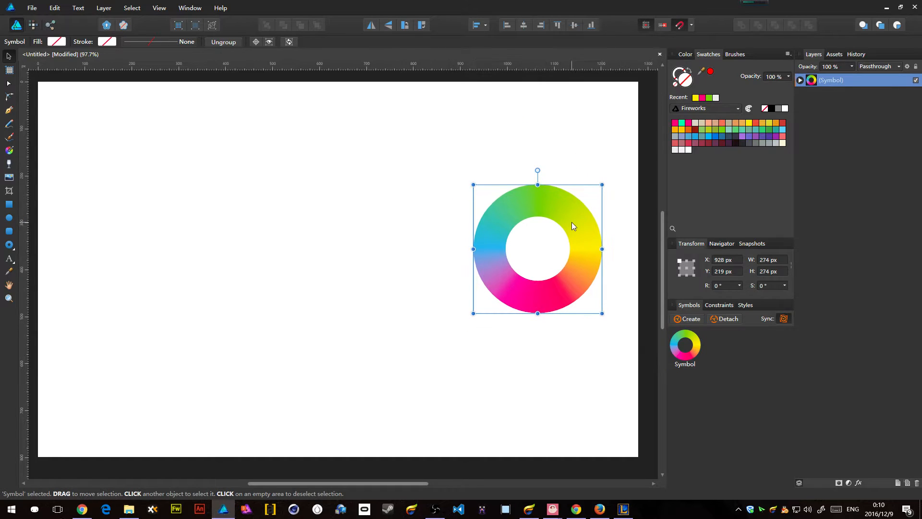
{"action": "left_click_drag", "start_coordinate": [690, 345], "coordinate": [232, 214]}
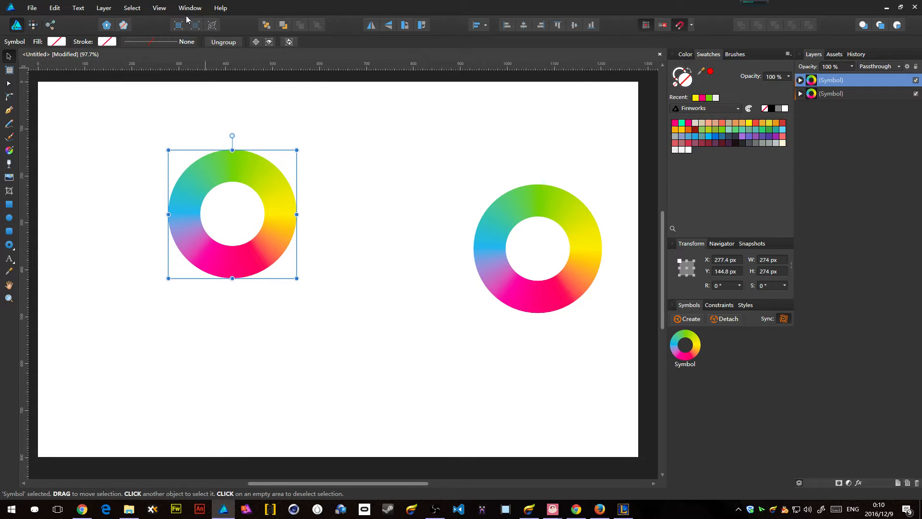
{"action": "left_click", "coordinate": [159, 8]}
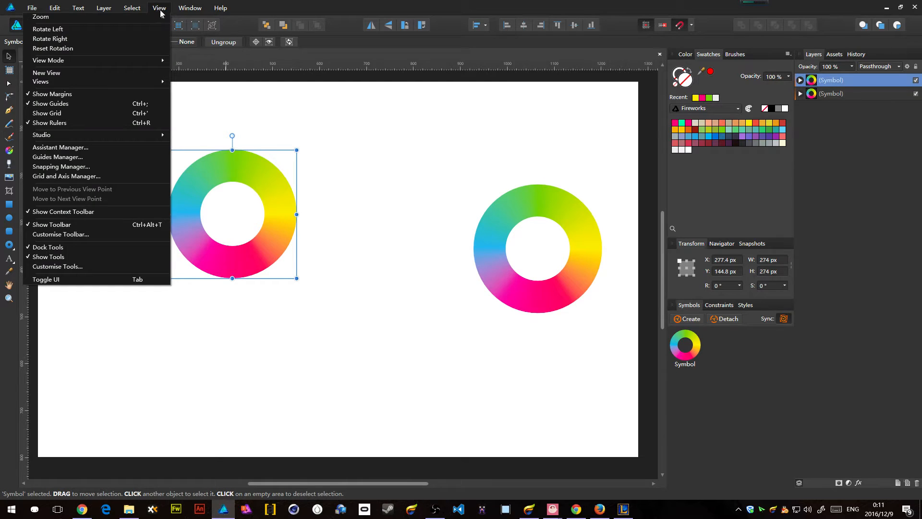
{"action": "mouse_move", "coordinate": [131, 136]}
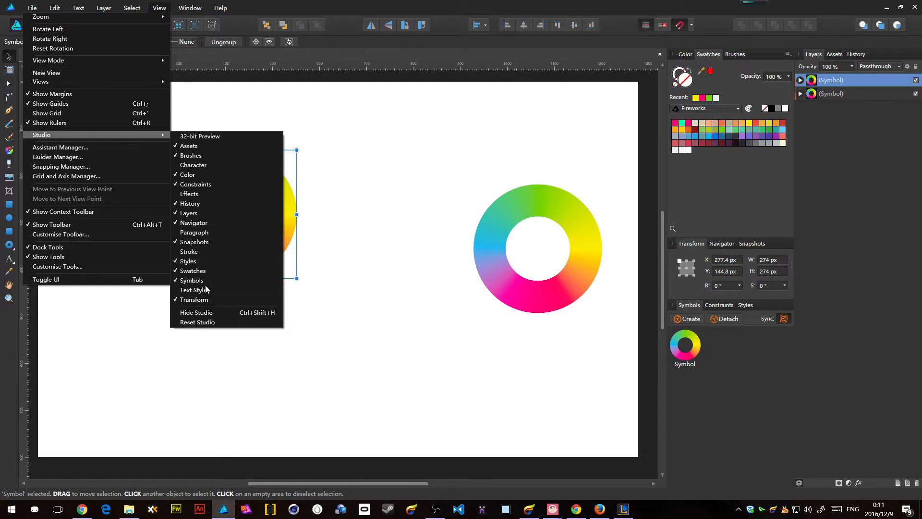
{"action": "left_click", "coordinate": [416, 231]}
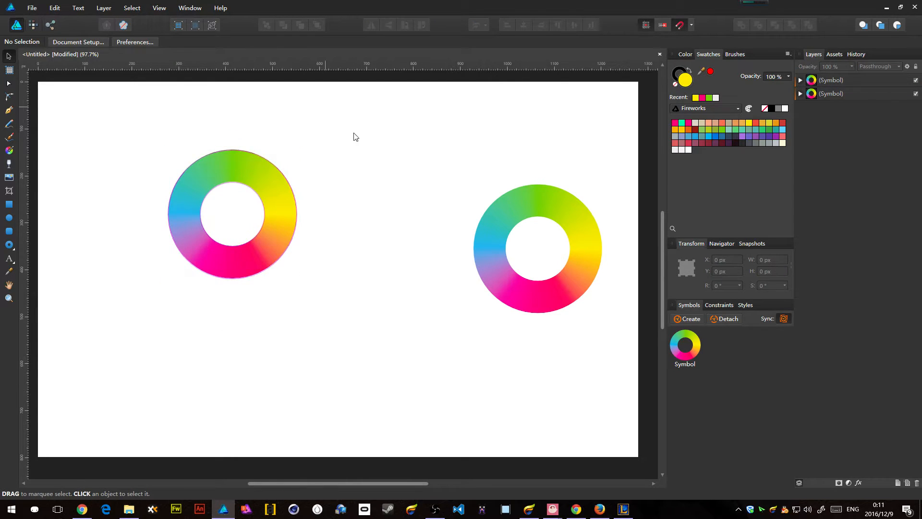
- Flatten the left symbol instance to a height of 160 px and position it at about X 279, Y 227 px
{"action": "left_click_drag", "start_coordinate": [337, 111], "coordinate": [147, 346]}
{"action": "mouse_move", "coordinate": [269, 182]}
{"action": "left_mouse_down"}
{"action": "mouse_move", "coordinate": [266, 255]}
{"action": "mouse_move", "coordinate": [276, 185]}
{"action": "left_mouse_up"}
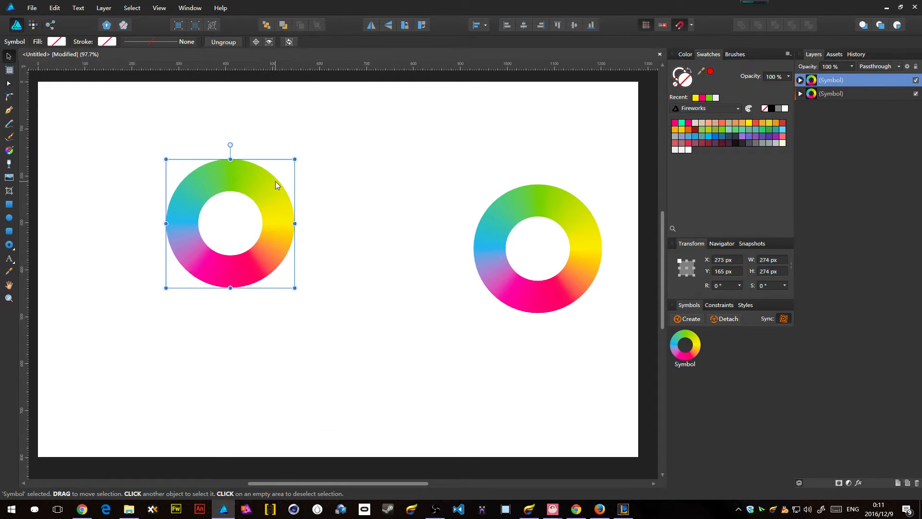
{"action": "left_click_drag", "start_coordinate": [128, 136], "coordinate": [308, 307]}
{"action": "mouse_move", "coordinate": [270, 178]}
{"action": "left_mouse_down"}
{"action": "mouse_move", "coordinate": [258, 184]}
{"action": "mouse_move", "coordinate": [286, 177]}
{"action": "left_mouse_up"}
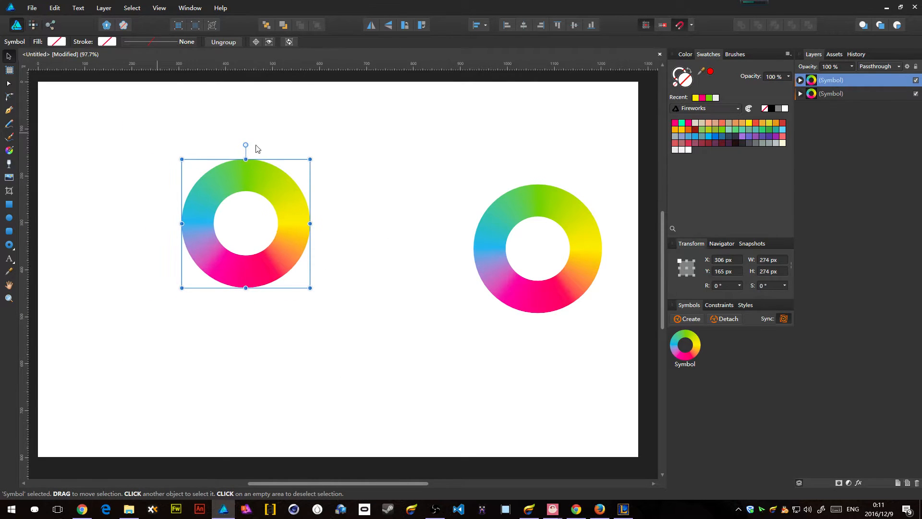
{"action": "left_click", "coordinate": [782, 272]}
{"action": "type", "text": "160"}
{"action": "key", "text": "Return"}
{"action": "left_click_drag", "start_coordinate": [284, 180], "coordinate": [271, 208]}
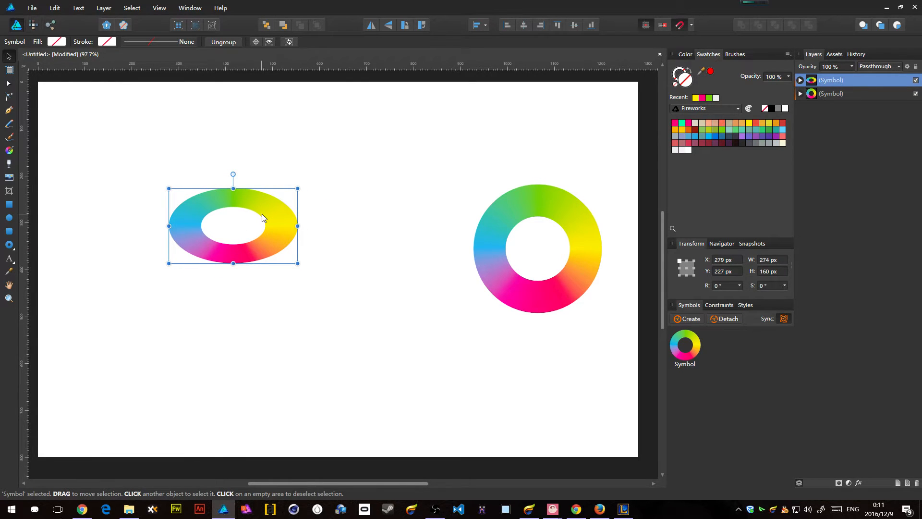
- Show the grid and align the flattened ring to it at X 273, Y 227 px
{"action": "scroll", "coordinate": [217, 191], "scroll_direction": "up", "scroll_amount": 5}
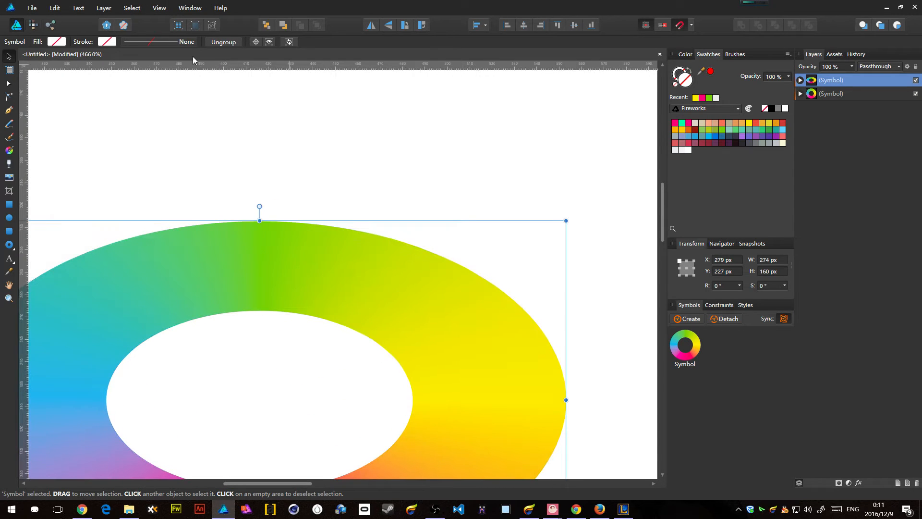
{"action": "left_click", "coordinate": [159, 7]}
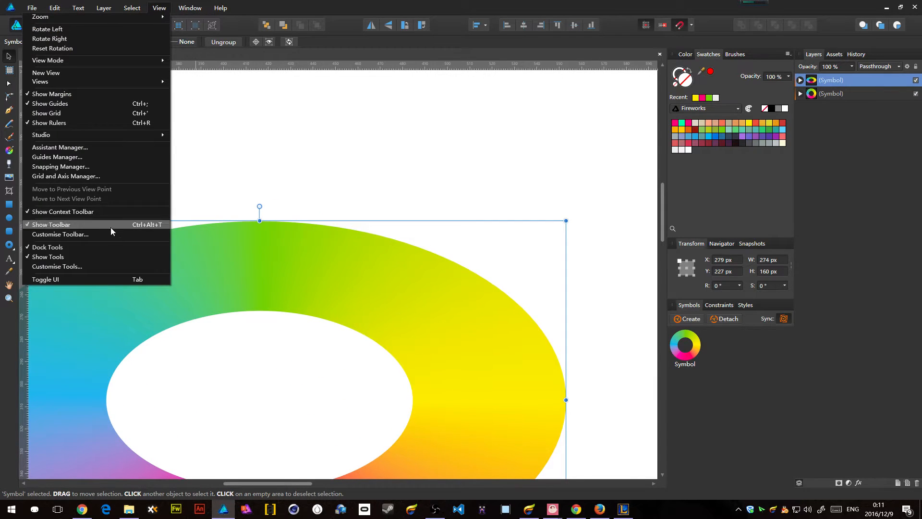
{"action": "left_click", "coordinate": [93, 112]}
{"action": "scroll", "coordinate": [274, 216], "scroll_direction": "up", "scroll_amount": 4}
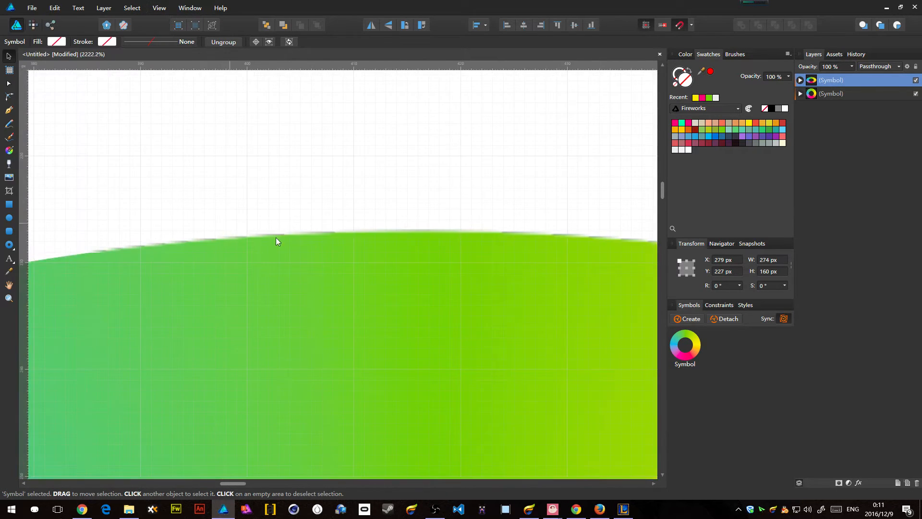
{"action": "left_click_drag", "start_coordinate": [403, 247], "coordinate": [353, 240]}
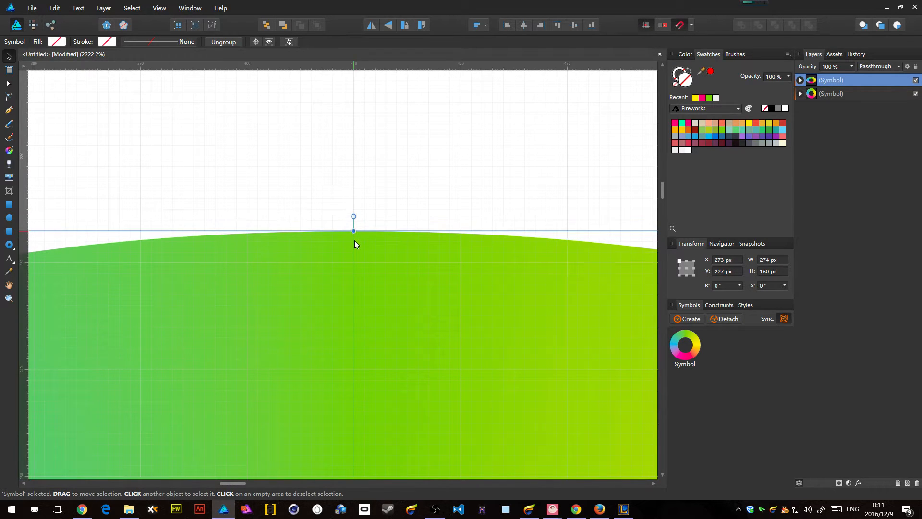
- Turn off the automatic grid and set the basic grid spacing to 1 px
{"action": "left_click", "coordinate": [162, 8]}
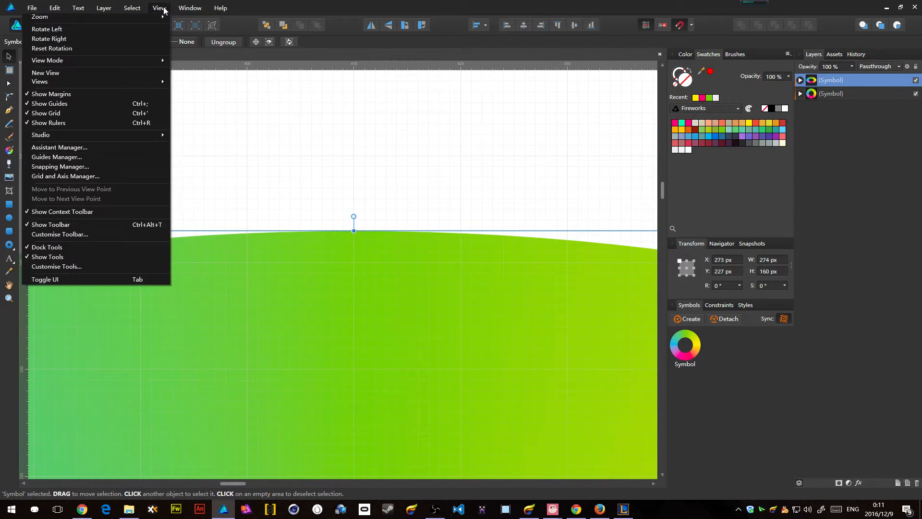
{"action": "left_click", "coordinate": [51, 175]}
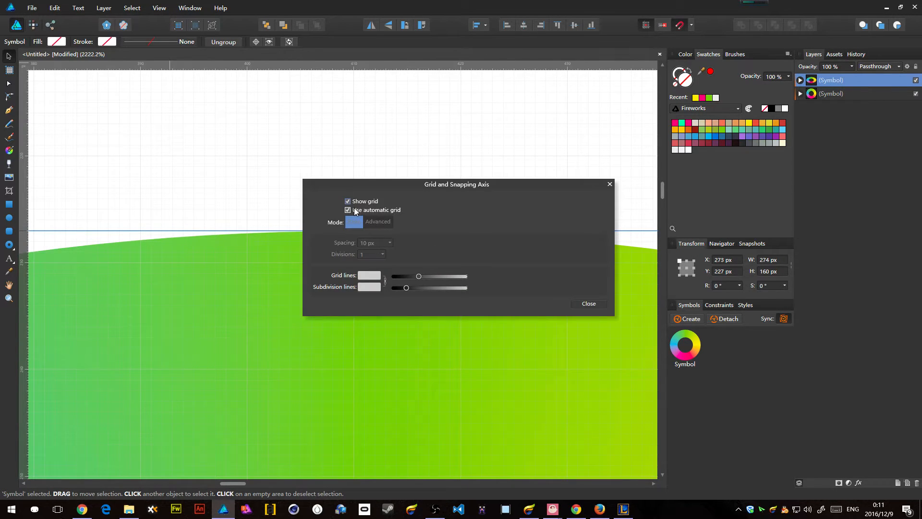
{"action": "left_click", "coordinate": [354, 211]}
{"action": "left_click", "coordinate": [376, 244]}
{"action": "type", "text": "1"}
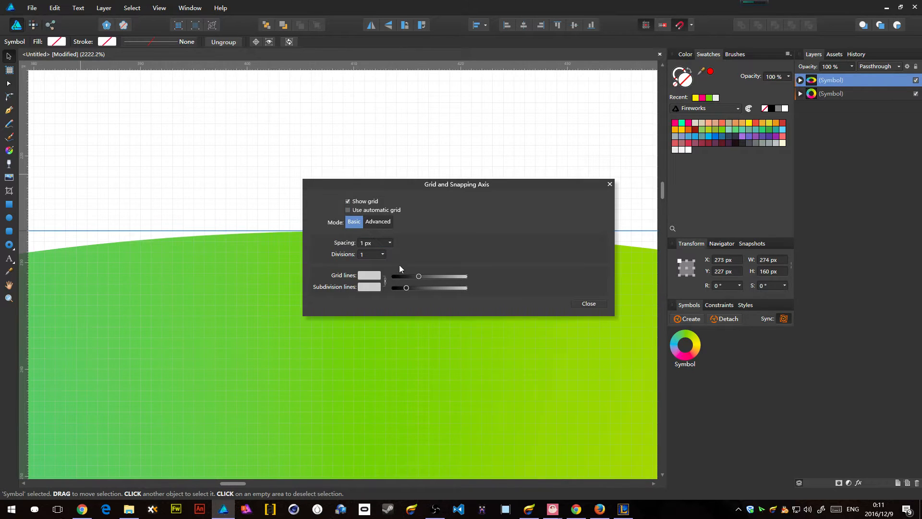
{"action": "left_click", "coordinate": [588, 304]}
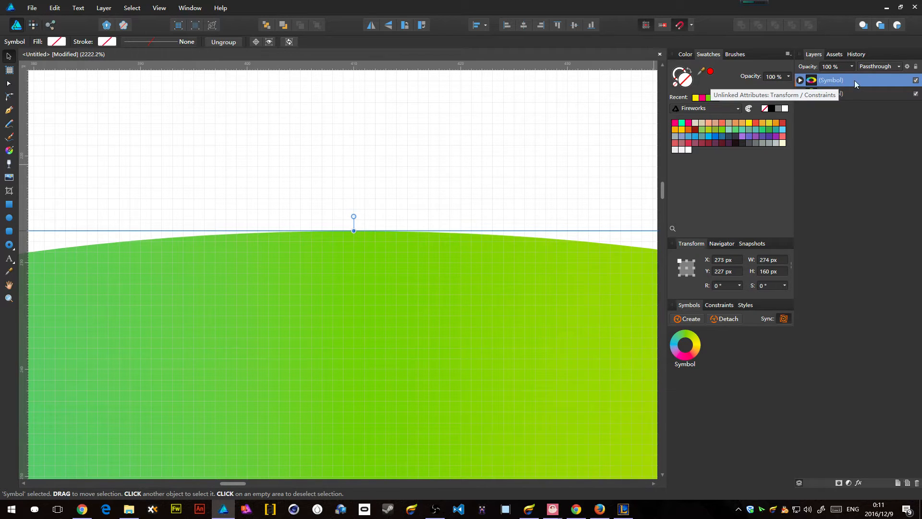
- Duplicate the flattened ring in place and shift the copy up 1 px to Y 226 px
{"action": "key", "text": "ctrl+c"}
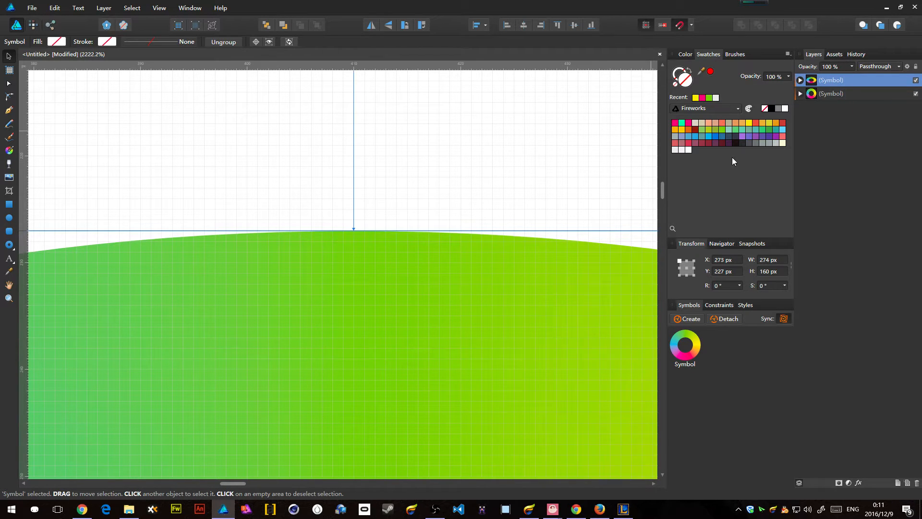
{"action": "key", "text": "ctrl+v"}
{"action": "left_click_drag", "start_coordinate": [371, 251], "coordinate": [367, 236]}
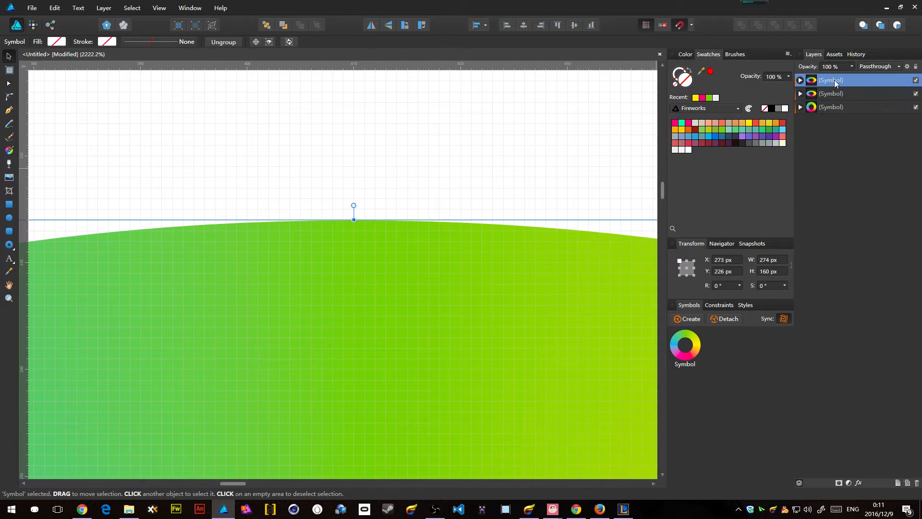
- Keep duplicating the flattened ring with the same 1 px upward offset until the top copy sits at Y 175 px
{"action": "key", "text": "ctrl+0"}
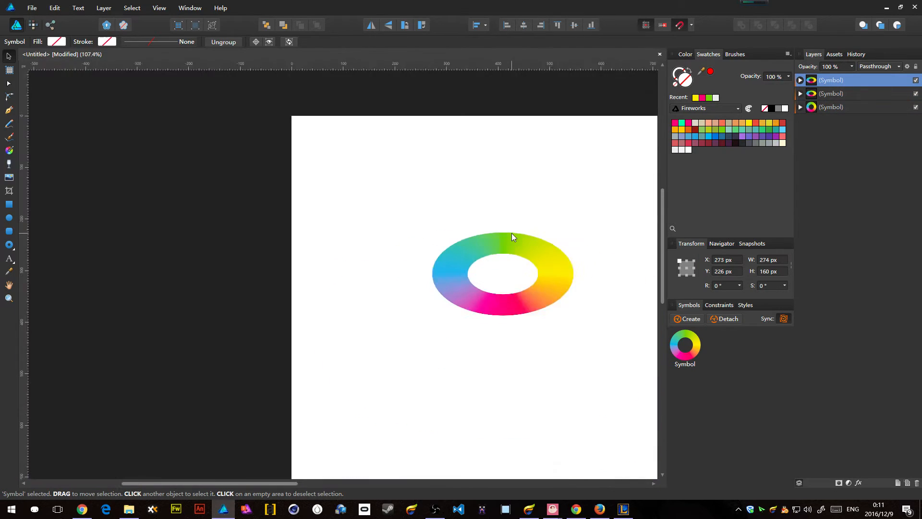
{"action": "scroll", "coordinate": [511, 233], "scroll_direction": "up", "scroll_amount": 5}
{"action": "left_click_drag", "start_coordinate": [581, 110], "coordinate": [458, 137]}
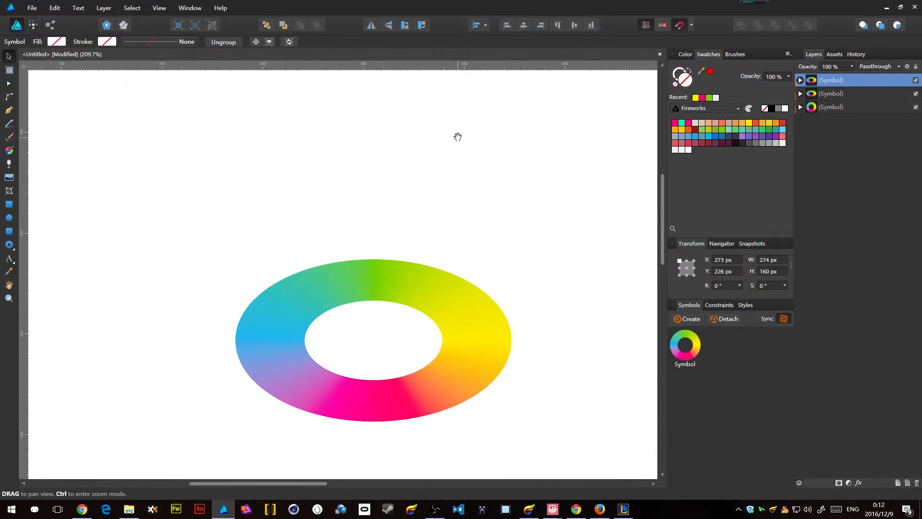
{"action": "key", "text": "ctrl+j"}
{"action": "key", "text": "ctrl+j"}
{"action": "key", "text": "ctrl+j"}
{"action": "key", "text": "ctrl+j"}
{"action": "key", "text": "ctrl+j"}
{"action": "key", "text": "ctrl+j"}
{"action": "key", "text": "ctrl+j"}
{"action": "key", "text": "ctrl+j"}
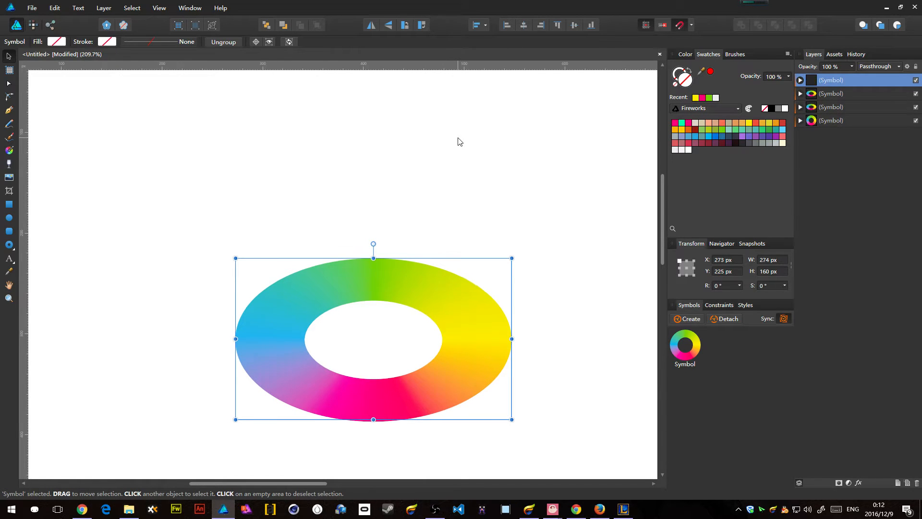
{"action": "key", "text": "ctrl+j"}
{"action": "key", "text": "ctrl+j"}
{"action": "key", "text": "ctrl+j"}
{"action": "key", "text": "ctrl+j"}
{"action": "key", "text": "ctrl+j"}
{"action": "key", "text": "ctrl+j"}
{"action": "key", "text": "ctrl+j"}
{"action": "key", "text": "ctrl+j"}
{"action": "key", "text": "ctrl+j"}
{"action": "key", "text": "ctrl+j"}
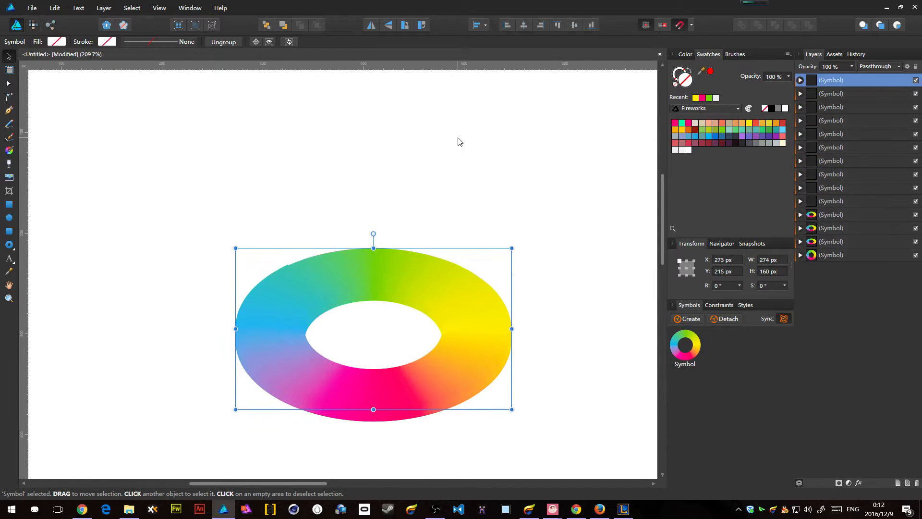
{"action": "key", "text": "ctrl+j"}
{"action": "key", "text": "ctrl+j"}
{"action": "key", "text": "ctrl+j"}
{"action": "key", "text": "ctrl+j"}
{"action": "key", "text": "ctrl+j"}
{"action": "key", "text": "ctrl+j"}
{"action": "key", "text": "ctrl+j"}
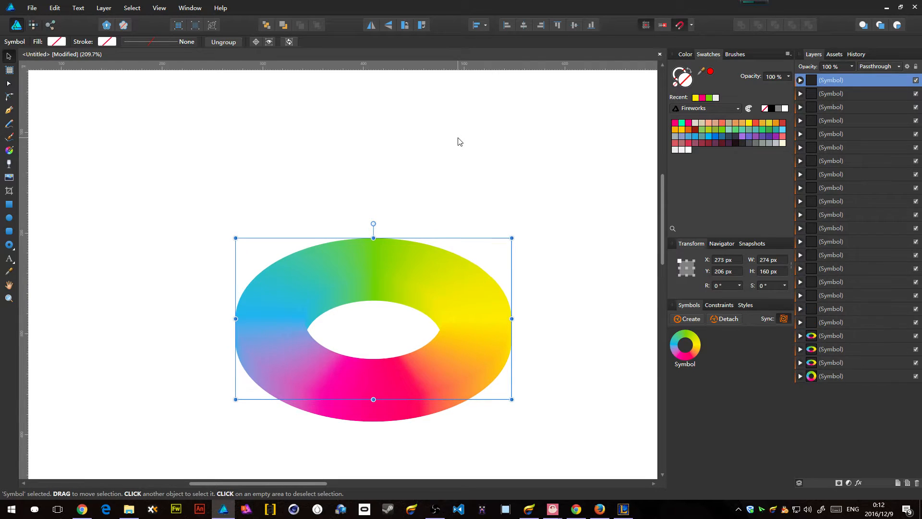
{"action": "key", "text": "ctrl+j"}
{"action": "key", "text": "ctrl+j"}
{"action": "key", "text": "ctrl+j"}
{"action": "key", "text": "ctrl+j"}
{"action": "key", "text": "ctrl+j"}
{"action": "key", "text": "ctrl+j"}
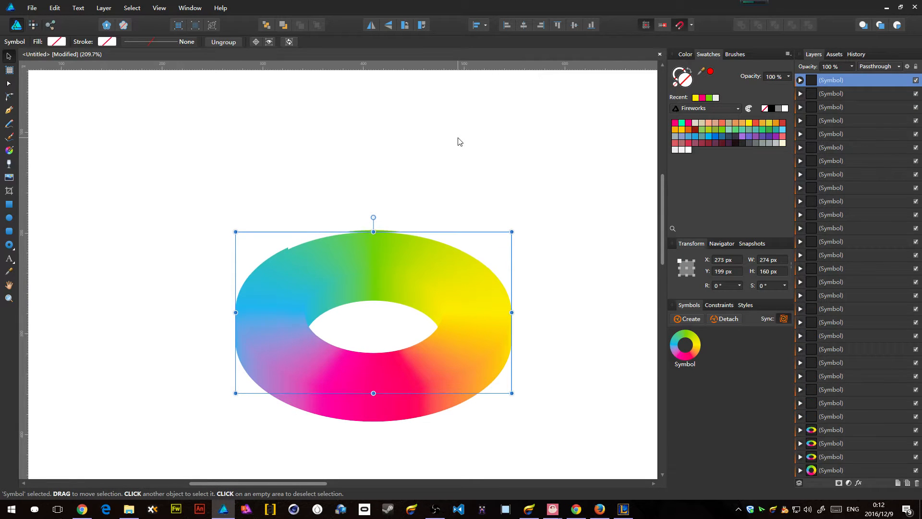
{"action": "key", "text": "ctrl+j"}
{"action": "key", "text": "ctrl+j"}
{"action": "key", "text": "ctrl+j"}
{"action": "key", "text": "ctrl+j"}
{"action": "key", "text": "ctrl+j"}
{"action": "key", "text": "ctrl+j"}
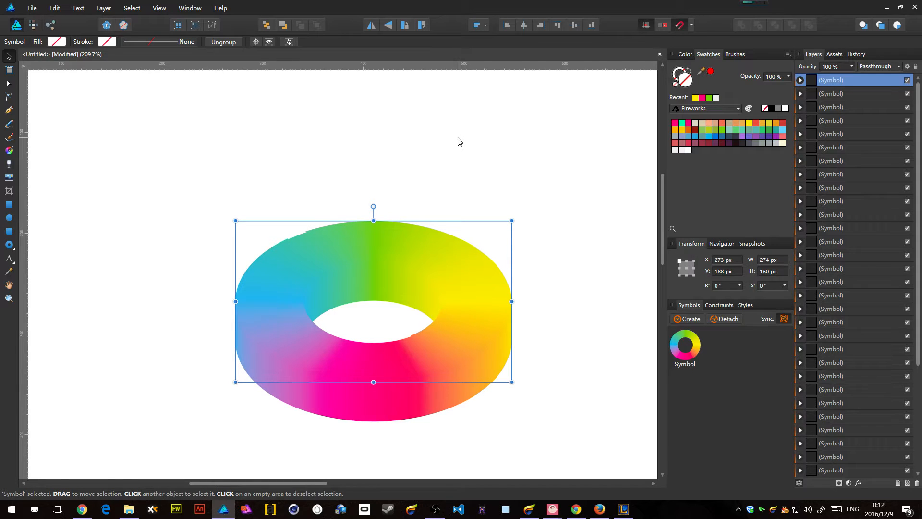
{"action": "key", "text": "ctrl+j"}
{"action": "key", "text": "ctrl+j"}
{"action": "key", "text": "ctrl+j"}
{"action": "key", "text": "ctrl+j"}
{"action": "key", "text": "ctrl+j"}
{"action": "key", "text": "ctrl+j"}
{"action": "key", "text": "ctrl+j"}
{"action": "key", "text": "ctrl+j"}
{"action": "key", "text": "ctrl+j"}
{"action": "key", "text": "ctrl+j"}
{"action": "key", "text": "ctrl+j"}
{"action": "key", "text": "ctrl+j"}
{"action": "key", "text": "ctrl+j"}
{"action": "left_click", "coordinate": [547, 192]}
{"action": "scroll", "coordinate": [566, 302], "scroll_direction": "down", "scroll_amount": 3}
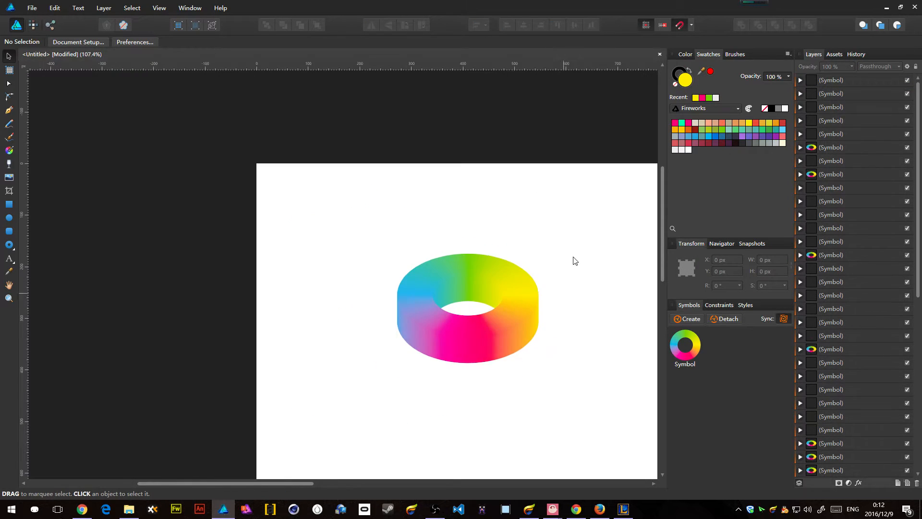
- Try deleting the top 20 ring copies from the stack
{"action": "left_click_drag", "start_coordinate": [587, 230], "coordinate": [300, 423]}
{"action": "left_click", "coordinate": [562, 274]}
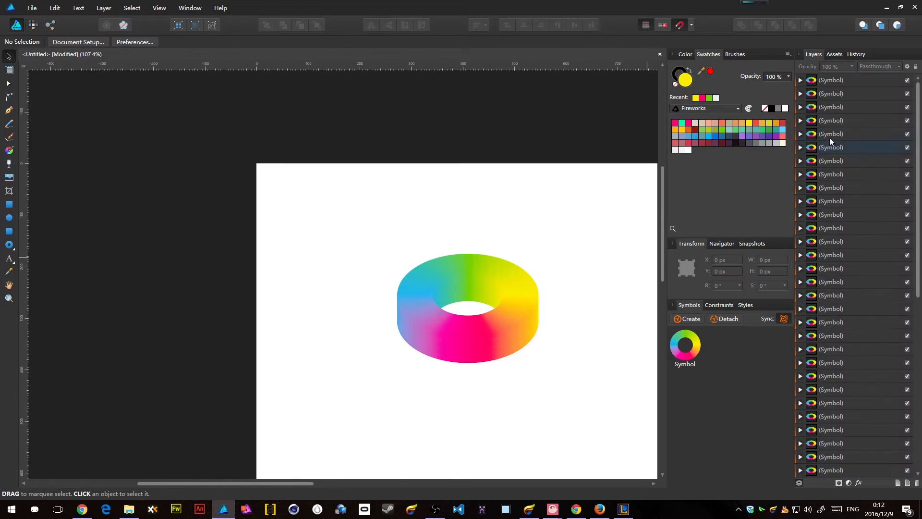
{"action": "left_click", "coordinate": [851, 83]}
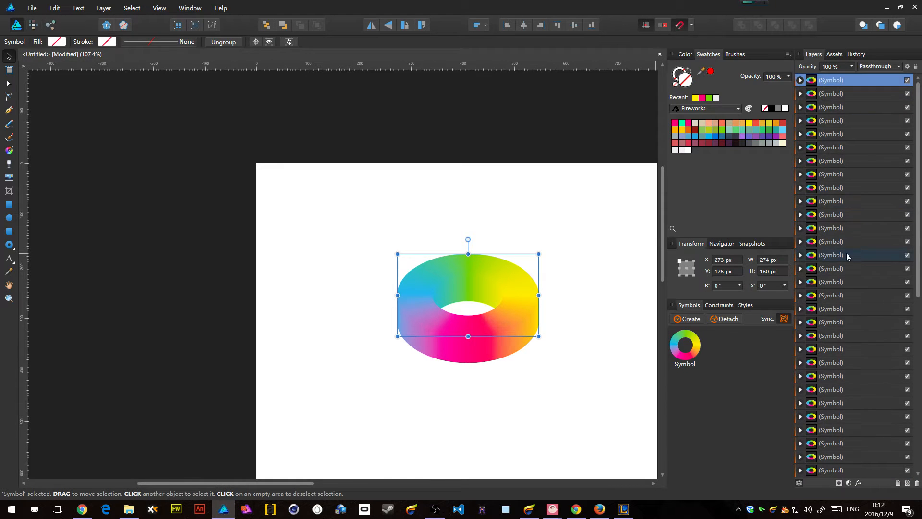
{"action": "left_click", "coordinate": [846, 341], "text": "shift"}
{"action": "left_click", "coordinate": [585, 264]}
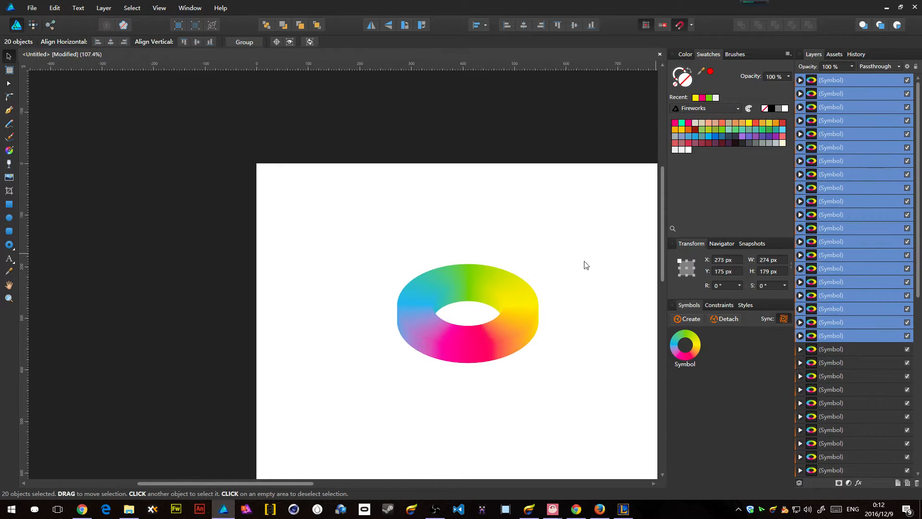
{"action": "key", "text": "ctrl+z"}
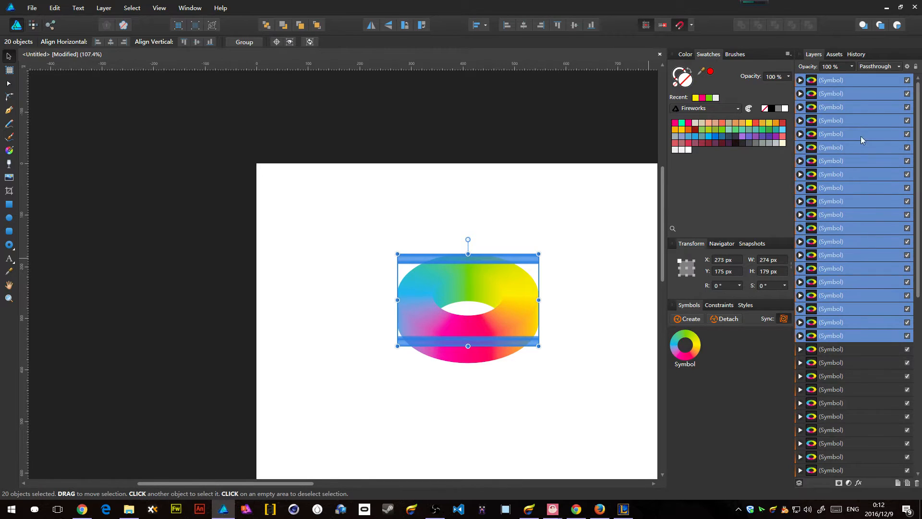
- Delete the top 13 ring copies so the stack's upper edge lies at Y 188 px
{"action": "left_click", "coordinate": [857, 79]}
{"action": "left_click", "coordinate": [850, 242], "text": "shift"}
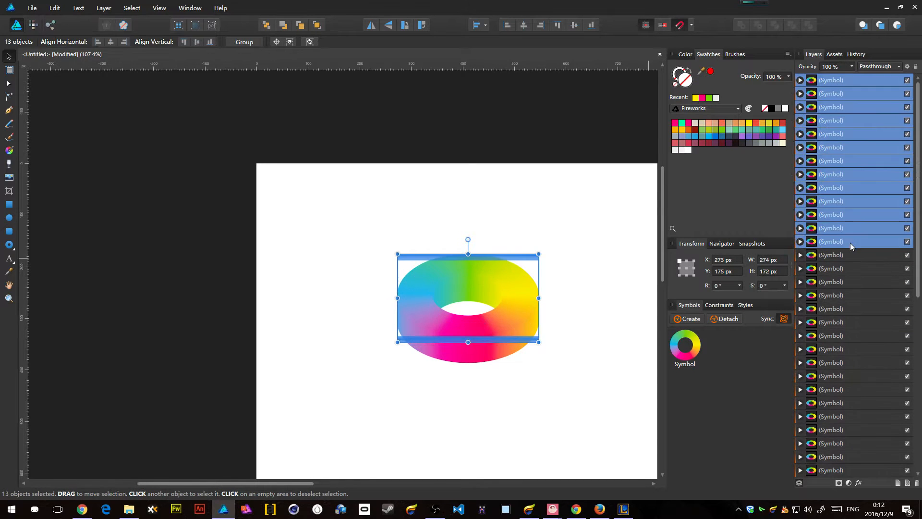
{"action": "left_click_drag", "start_coordinate": [582, 242], "coordinate": [377, 378]}
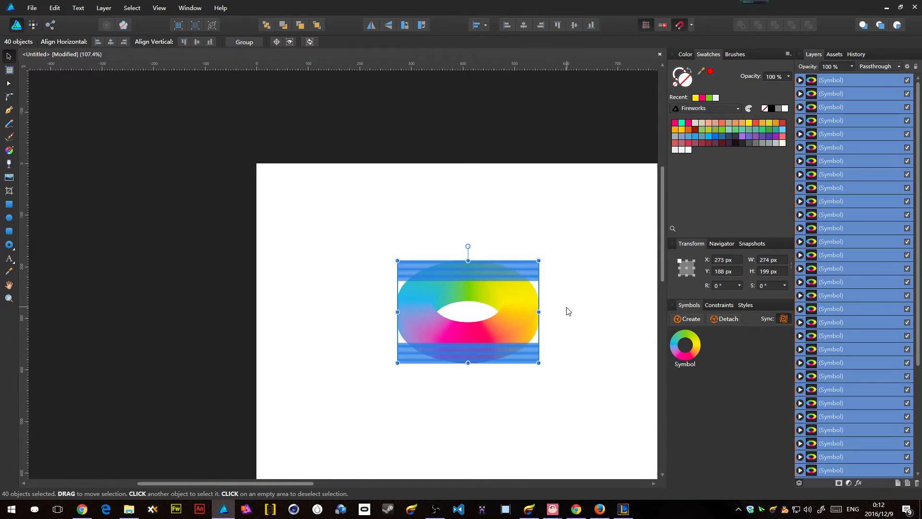
{"action": "scroll", "coordinate": [552, 302], "scroll_direction": "up", "scroll_amount": 5}
{"action": "scroll", "coordinate": [521, 292], "scroll_direction": "down", "scroll_amount": 5}
{"action": "scroll", "coordinate": [521, 292], "scroll_direction": "up", "scroll_amount": 4}
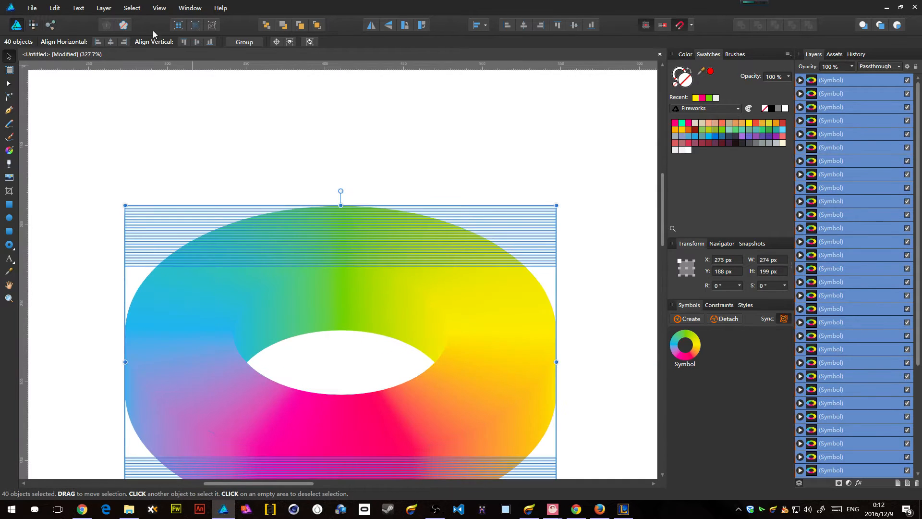
- Hide the document grid
{"action": "left_click", "coordinate": [131, 8]}
{"action": "mouse_move", "coordinate": [159, 8]}
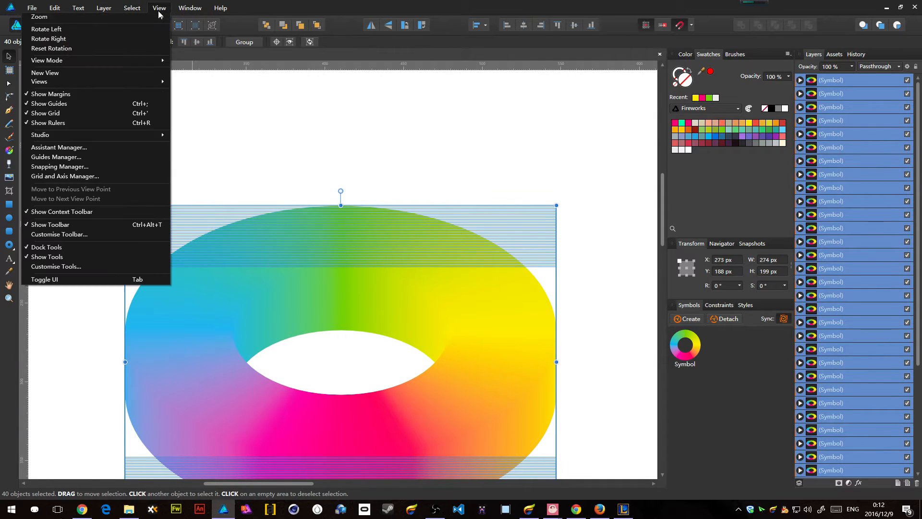
{"action": "left_click", "coordinate": [75, 114]}
{"action": "left_click", "coordinate": [530, 225]}
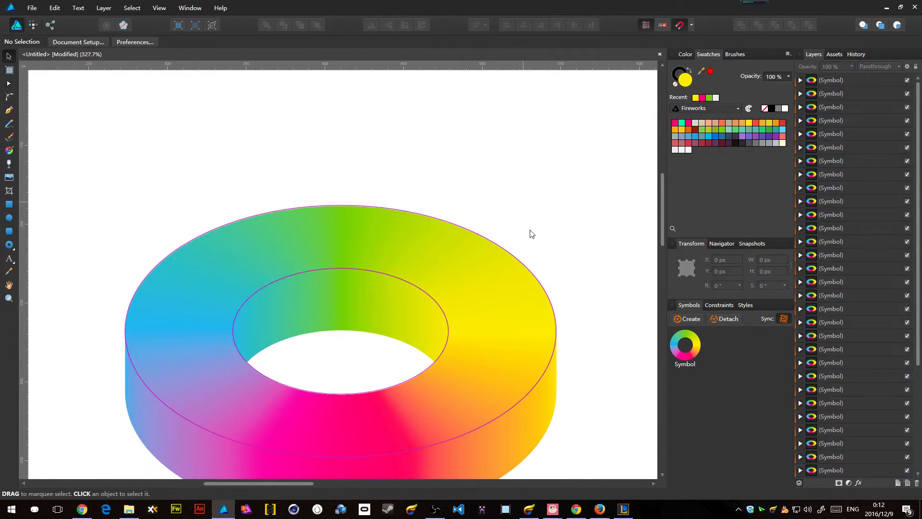
- Group all the stacked flattened rings and move the group to about X 339, Y 249 px
{"action": "key", "text": "ctrl+1"}
{"action": "left_click_drag", "start_coordinate": [454, 217], "coordinate": [263, 366]}
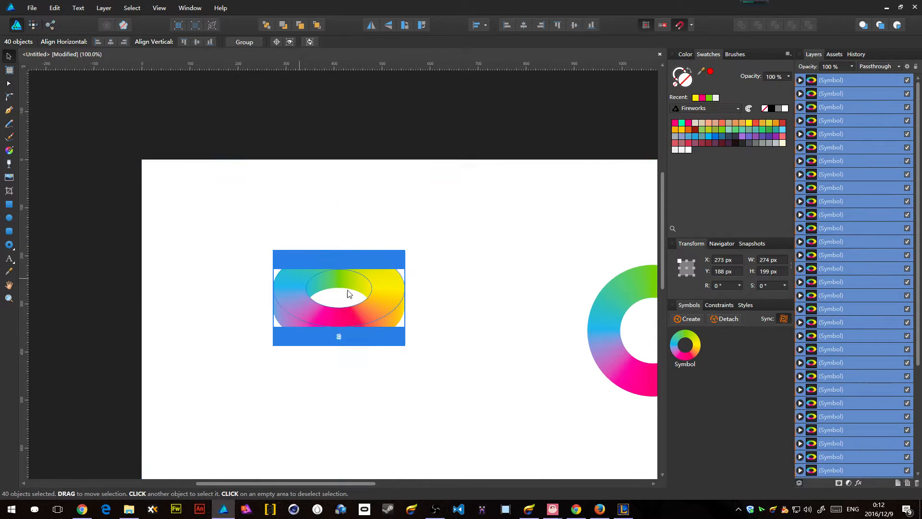
{"action": "scroll", "coordinate": [912, 423], "scroll_direction": "down", "scroll_amount": 2}
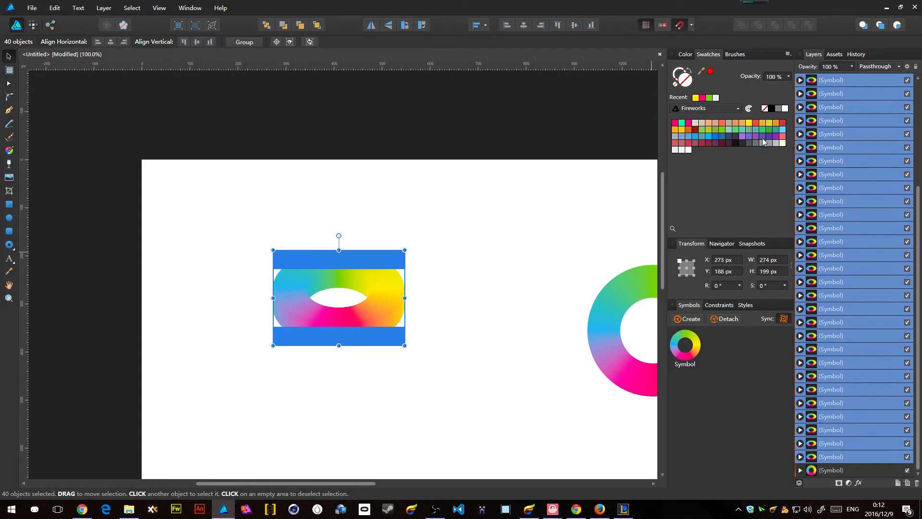
{"action": "key", "text": "ctrl+g"}
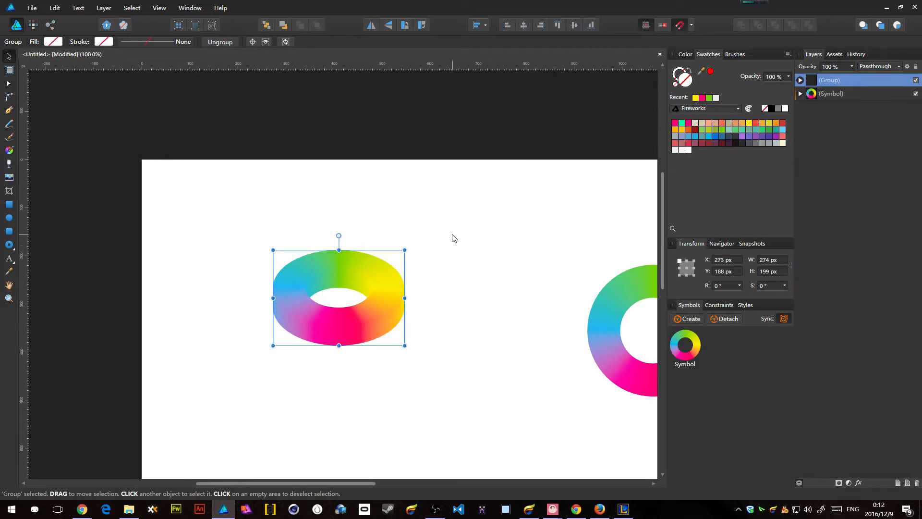
{"action": "left_click_drag", "start_coordinate": [432, 310], "coordinate": [395, 307]}
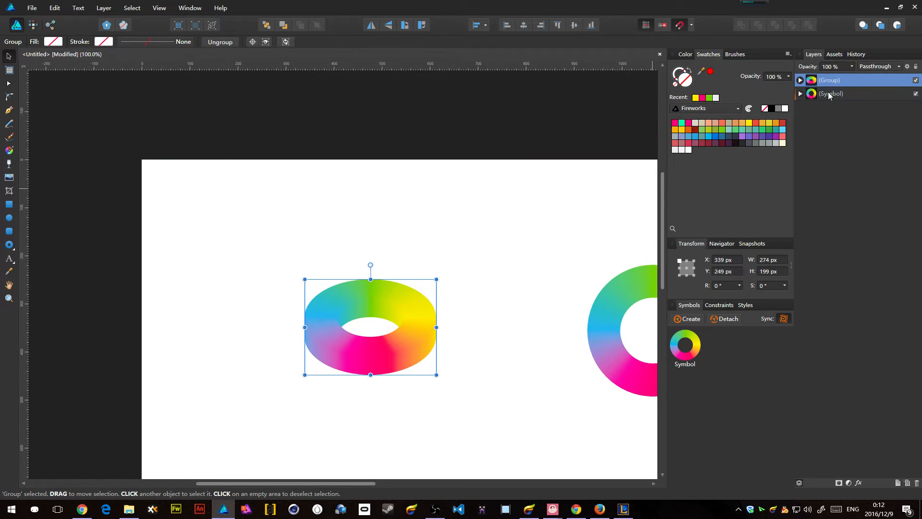
{"action": "left_click_drag", "start_coordinate": [468, 242], "coordinate": [189, 473]}
{"action": "left_click_drag", "start_coordinate": [502, 291], "coordinate": [483, 377]}
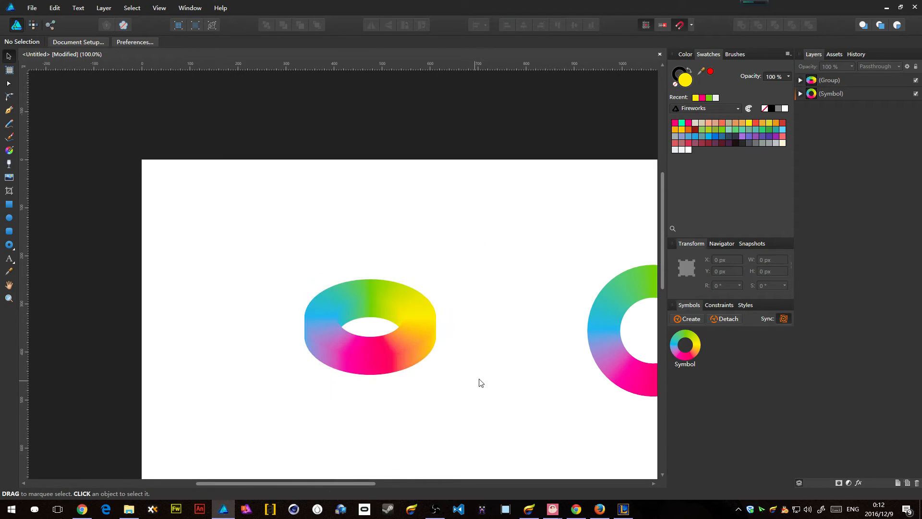
{"action": "left_click_drag", "start_coordinate": [545, 253], "coordinate": [274, 247]}
{"action": "left_click_drag", "start_coordinate": [384, 281], "coordinate": [486, 292]}
- Draw an artboard about 571 × 410 px around the ring stack and another about 403 × 410 px around the flat donut
{"action": "scroll", "coordinate": [577, 299], "scroll_direction": "down", "scroll_amount": 5}
{"action": "left_click", "coordinate": [9, 70]}
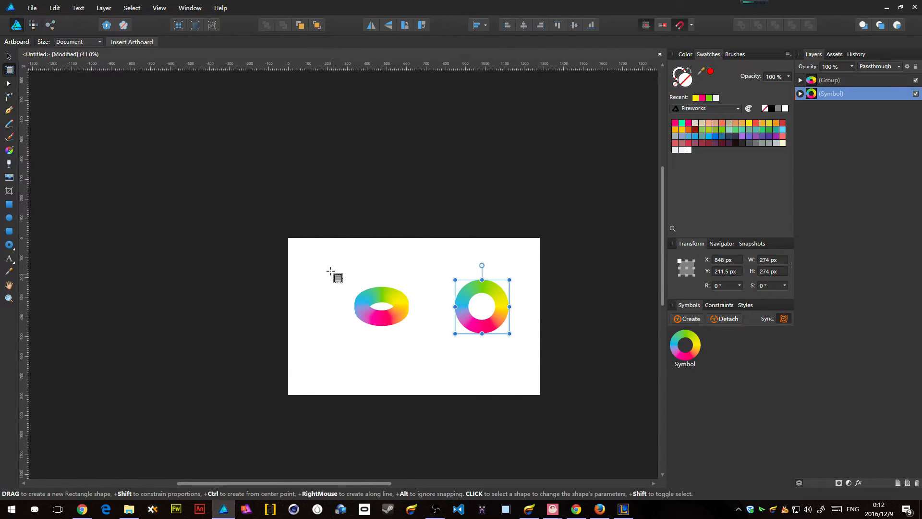
{"action": "left_click_drag", "start_coordinate": [314, 263], "coordinate": [426, 343]}
{"action": "left_click_drag", "start_coordinate": [440, 263], "coordinate": [518, 343]}
{"action": "key", "text": "v"}
{"action": "scroll", "coordinate": [465, 304], "scroll_direction": "up", "scroll_amount": 3}
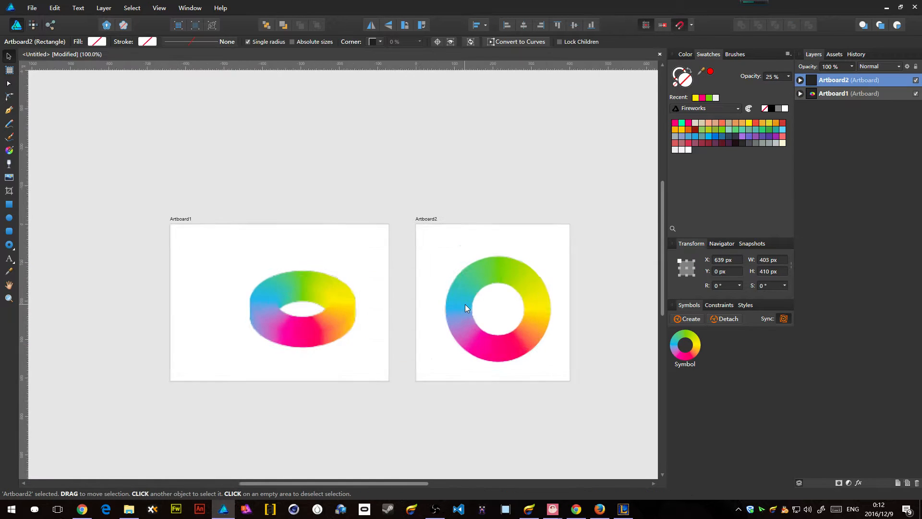
- Reposition the flat donut inside the second artboard at X 64.5, Y 66 px
{"action": "left_click_drag", "start_coordinate": [512, 270], "coordinate": [500, 254]}
{"action": "key", "text": "ctrl+z"}
{"action": "double_click", "coordinate": [524, 273]}
{"action": "key", "text": "ctrl+z"}
- Enlarge the stacked-ring group to 386 × 280.3 px and place it at X 92.5, Y 66 px in the first artboard
{"action": "left_click", "coordinate": [837, 95]}
{"action": "left_click", "coordinate": [268, 282]}
{"action": "left_click", "coordinate": [849, 122]}
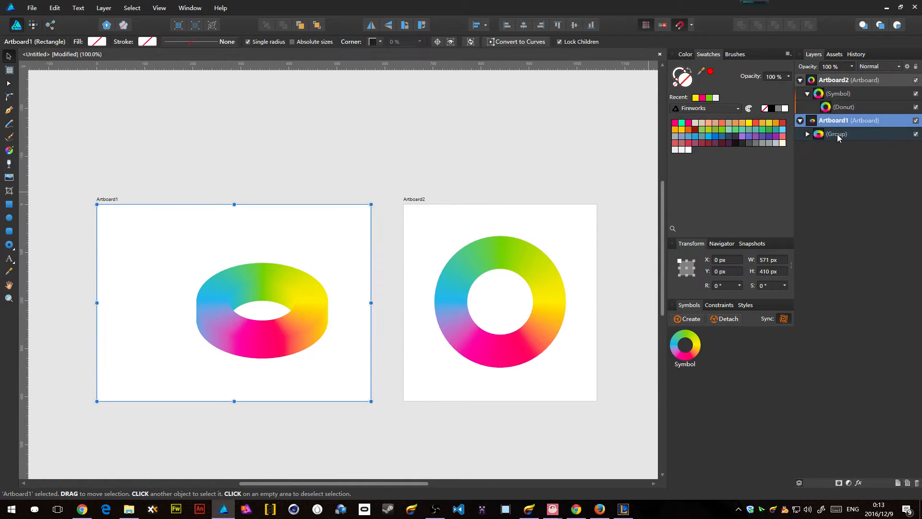
{"action": "left_click", "coordinate": [837, 134]}
{"action": "left_click_drag", "start_coordinate": [270, 287], "coordinate": [212, 296]}
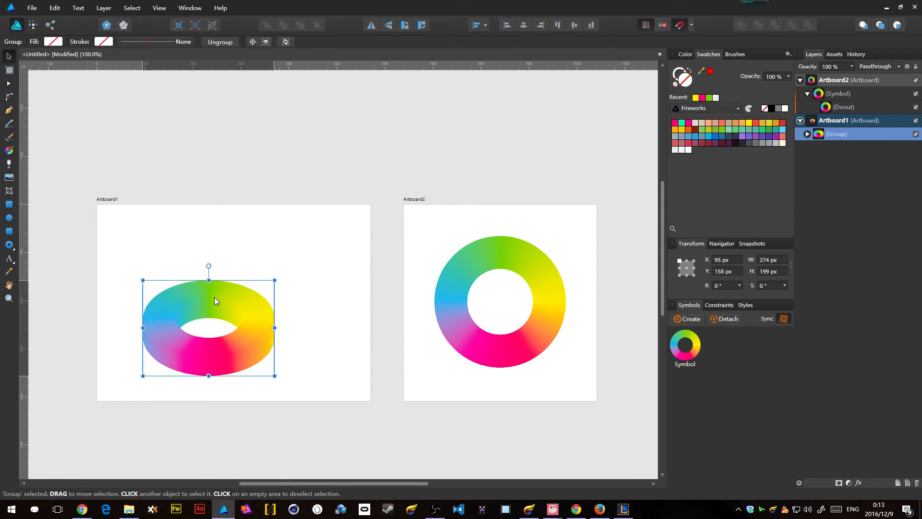
{"action": "mouse_move", "coordinate": [270, 272]}
{"action": "left_mouse_down"}
{"action": "mouse_move", "coordinate": [350, 249]}
{"action": "mouse_move", "coordinate": [324, 220]}
{"action": "mouse_move", "coordinate": [338, 246]}
{"action": "mouse_move", "coordinate": [273, 263]}
{"action": "left_mouse_up"}
- Rename the artboard holding the flat donut as Adjustment
{"action": "left_click", "coordinate": [485, 264]}
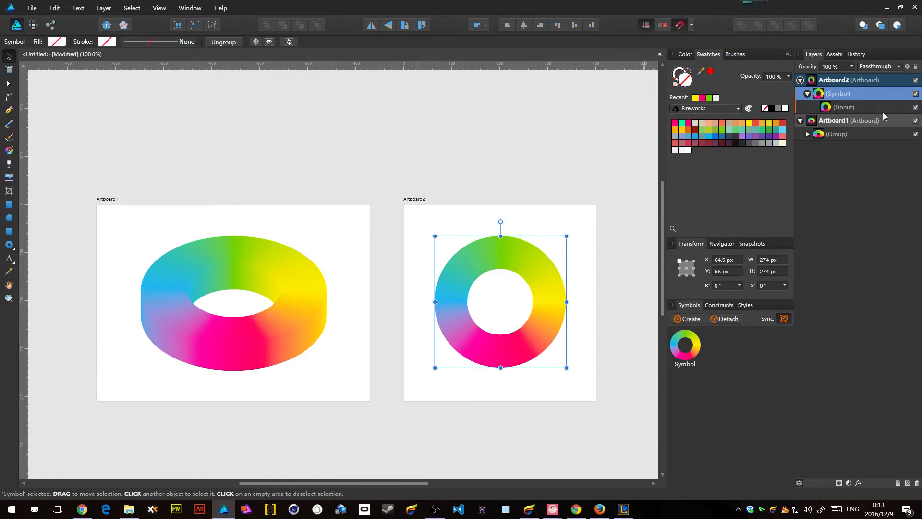
{"action": "double_click", "coordinate": [837, 81]}
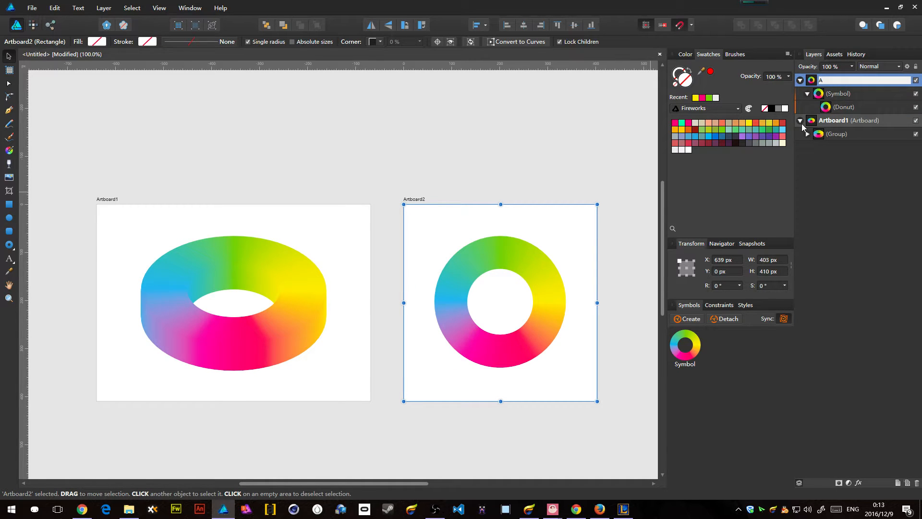
{"action": "type", "text": "justment"}
{"action": "key", "text": "Return"}
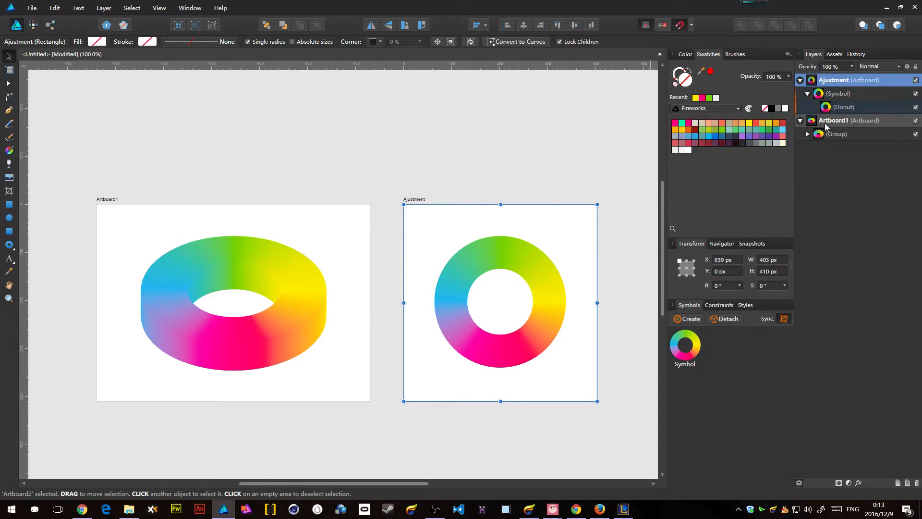
{"action": "double_click", "coordinate": [825, 123]}
{"action": "double_click", "coordinate": [825, 82]}
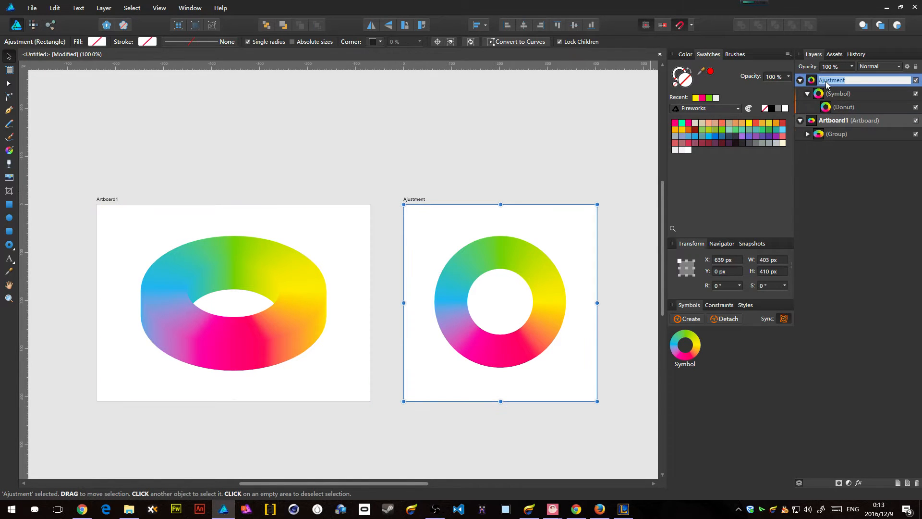
{"action": "left_click", "coordinate": [822, 81]}
{"action": "type", "text": "d"}
{"action": "key", "text": "Return"}
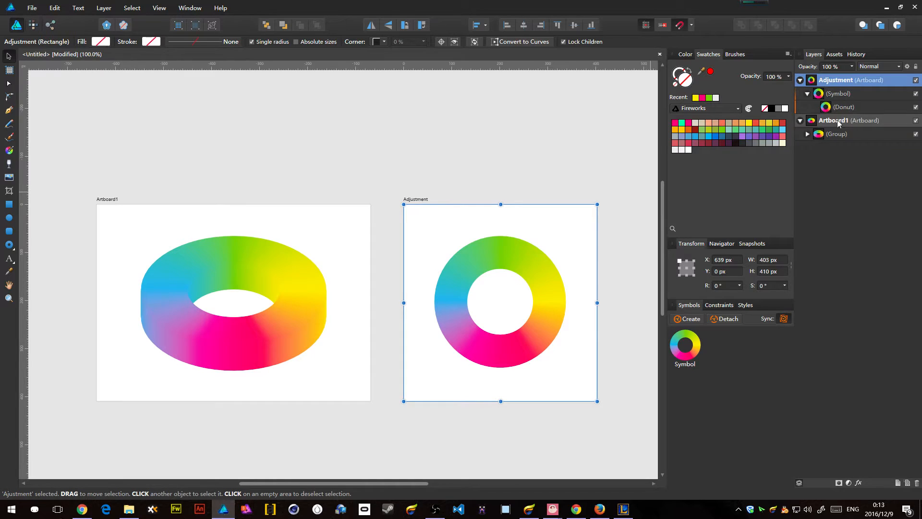
- Rename the artboard holding the stacked-ring group as Final Result
{"action": "left_click", "coordinate": [837, 122]}
{"action": "double_click", "coordinate": [838, 121]}
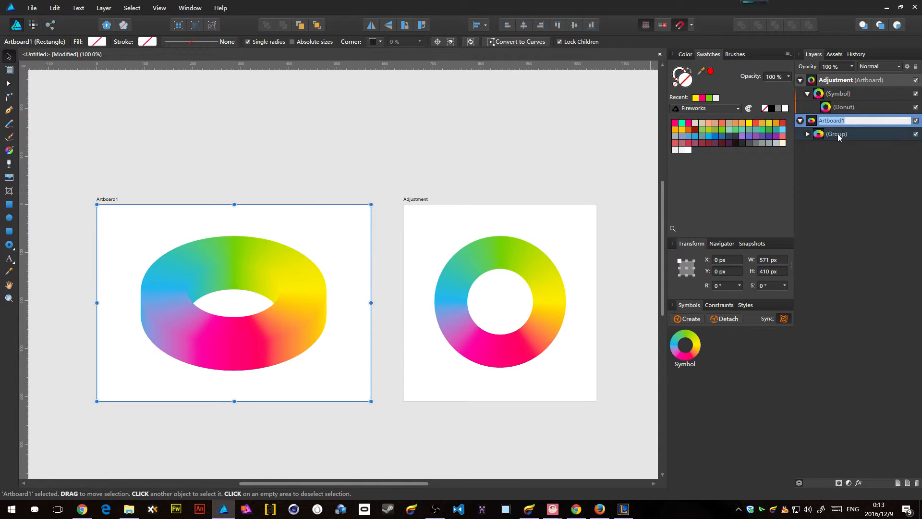
{"action": "type", "text": "Final Result"}
{"action": "key", "text": "Return"}
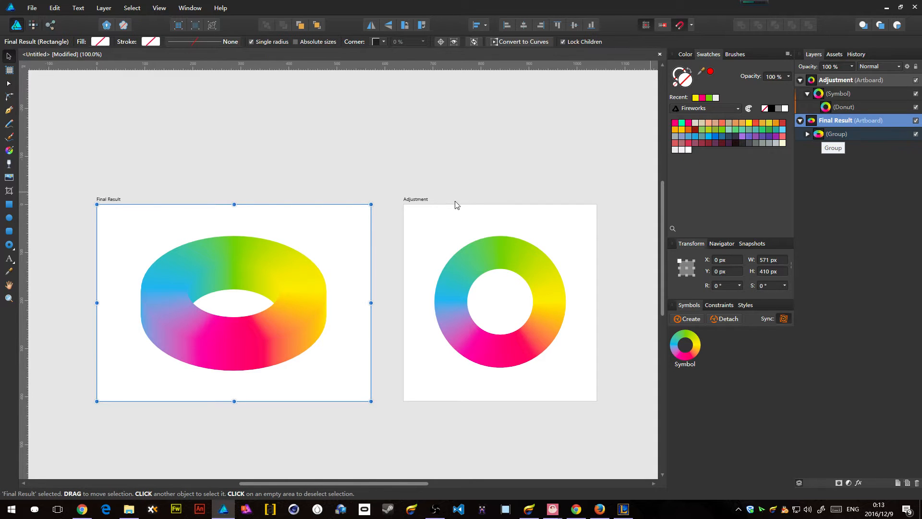
- Save the document under the name untitled
{"action": "key", "text": "ctrl+s"}
{"action": "key", "text": "Escape"}
{"action": "key", "text": "ctrl+s"}
{"action": "key", "text": "Escape"}
{"action": "left_click", "coordinate": [490, 157]}
{"action": "left_click_drag", "start_coordinate": [430, 224], "coordinate": [620, 393]}
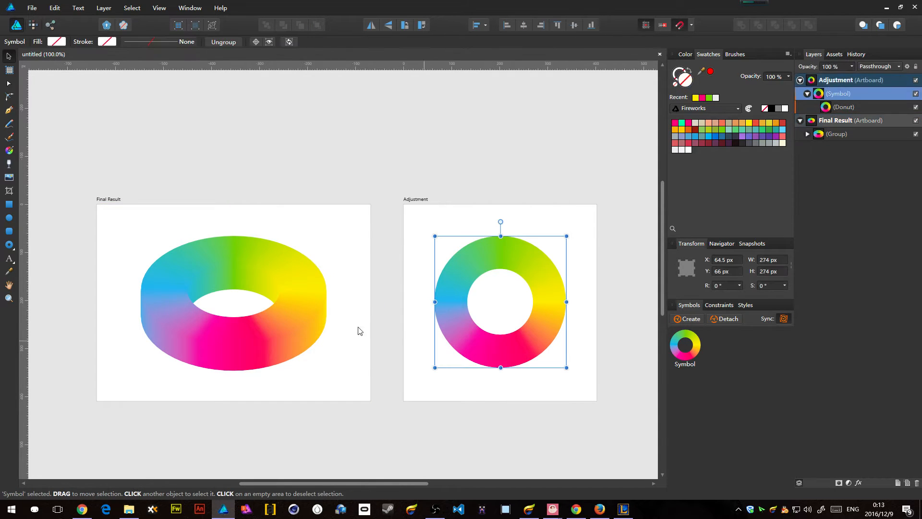
{"action": "left_click_drag", "start_coordinate": [365, 228], "coordinate": [251, 353]}
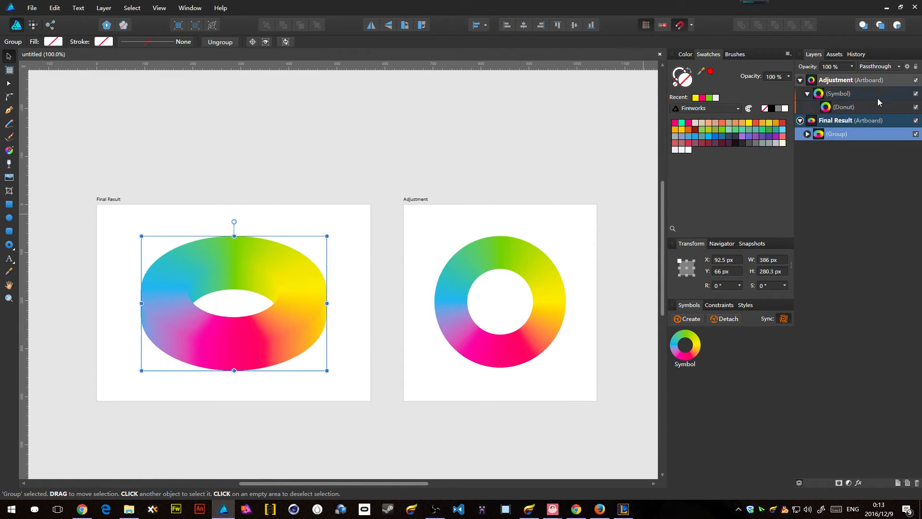
- Rename the stacked-ring group in the Final Result artboard as thickness
{"action": "left_click", "coordinate": [807, 134]}
{"action": "left_click", "coordinate": [807, 133]}
{"action": "double_click", "coordinate": [835, 134]}
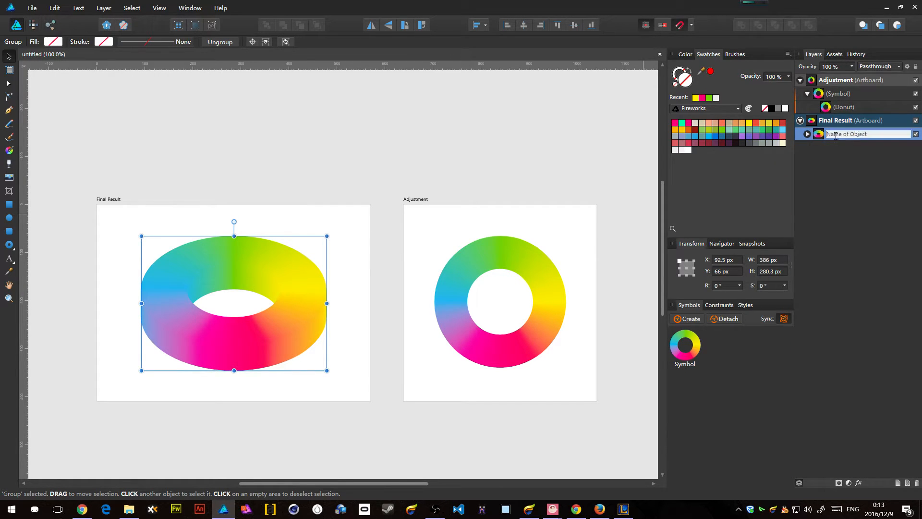
{"action": "type", "text": "thickness"}
{"action": "key", "text": "Return"}
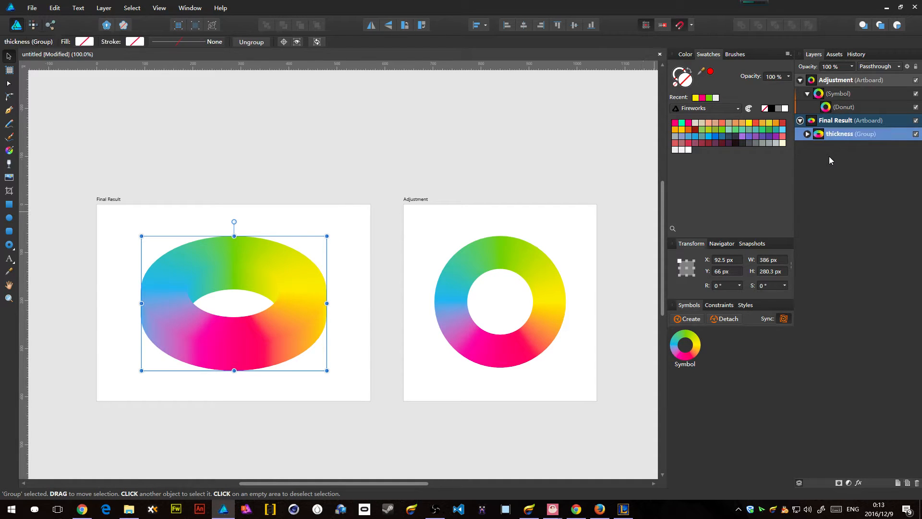
- Release the topmost symbol from the thickness group so it sits directly in the Final Result artboard
{"action": "left_click", "coordinate": [807, 134]}
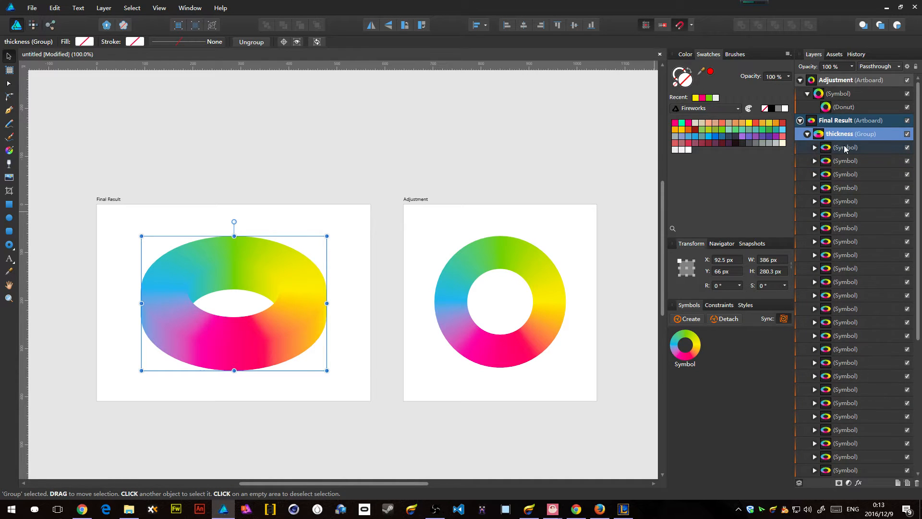
{"action": "left_click", "coordinate": [805, 150]}
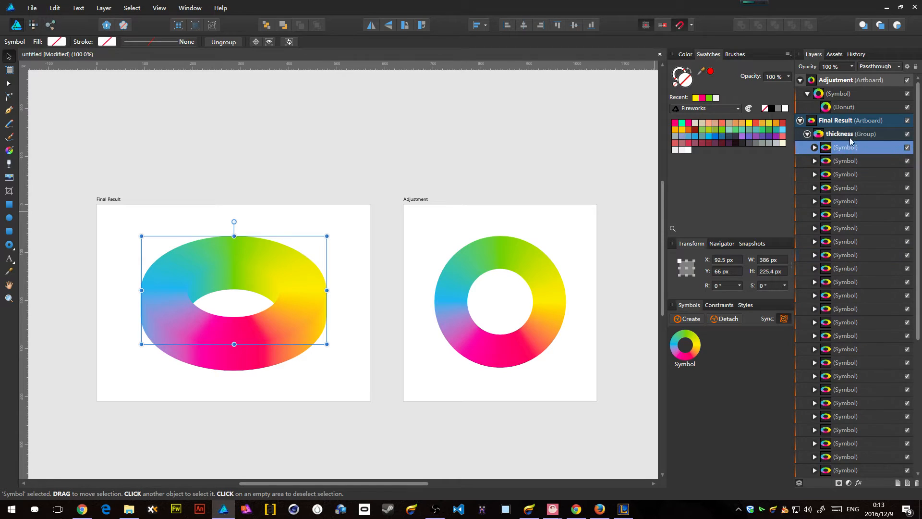
{"action": "right_click", "coordinate": [845, 151]}
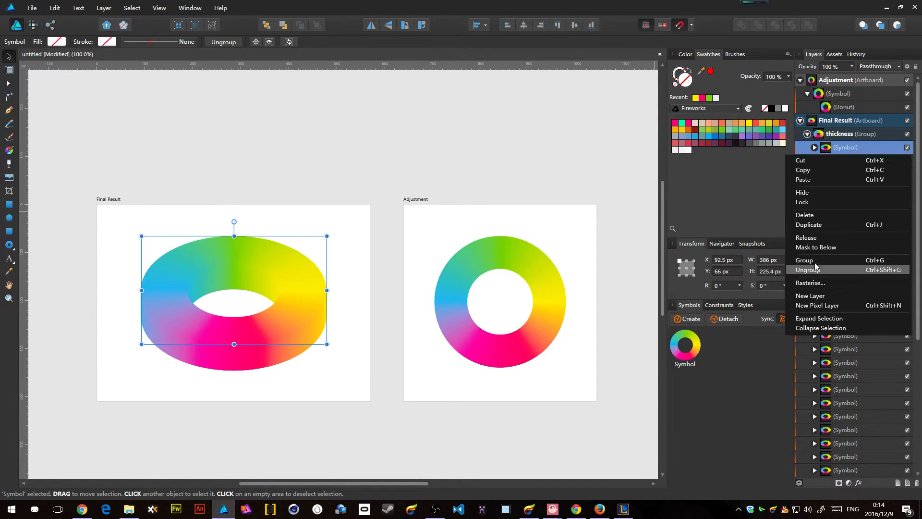
{"action": "left_click", "coordinate": [822, 237]}
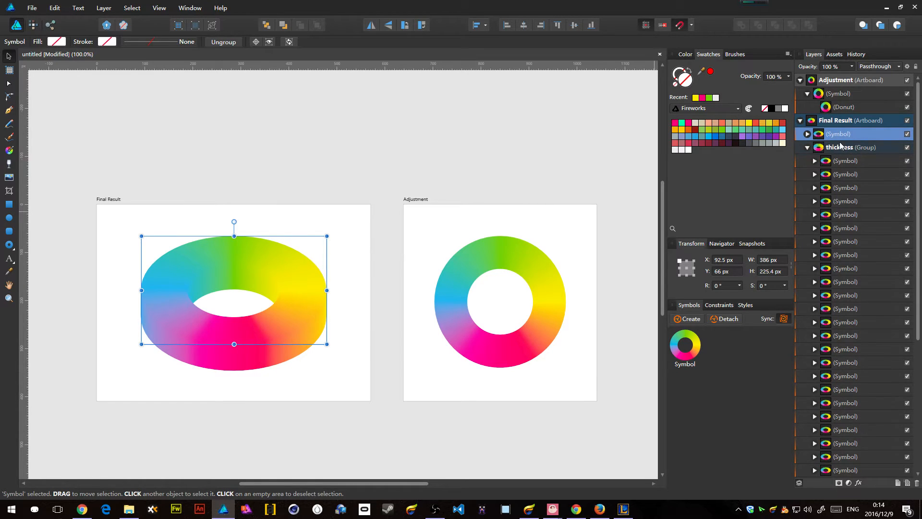
{"action": "left_click", "coordinate": [807, 147]}
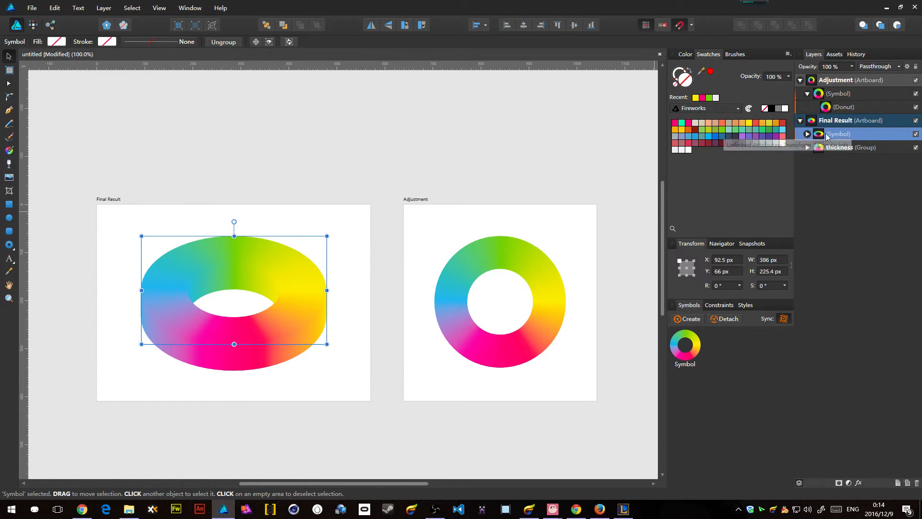
- Save the document and clear the selection
{"action": "left_click_drag", "start_coordinate": [303, 304], "coordinate": [305, 334]}
{"action": "left_click", "coordinate": [271, 355], "text": "alt"}
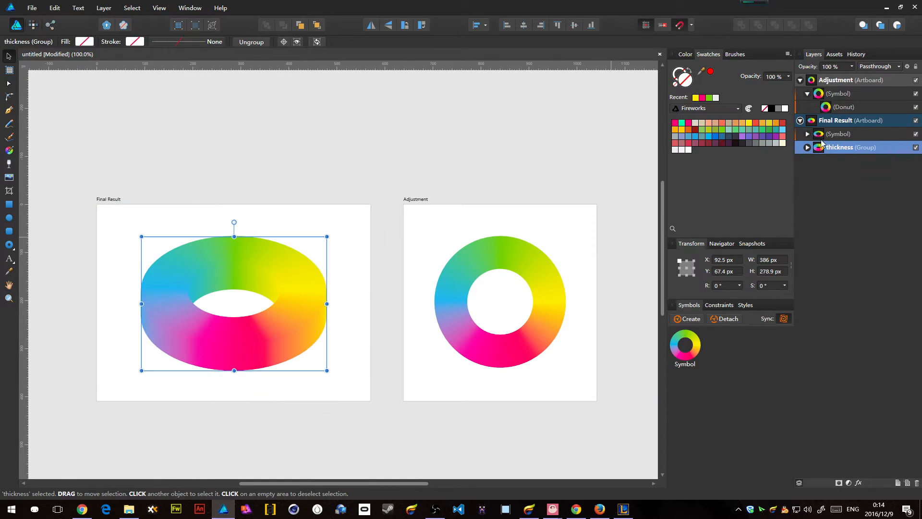
{"action": "key", "text": "ctrl+s"}
{"action": "left_click", "coordinate": [348, 218]}
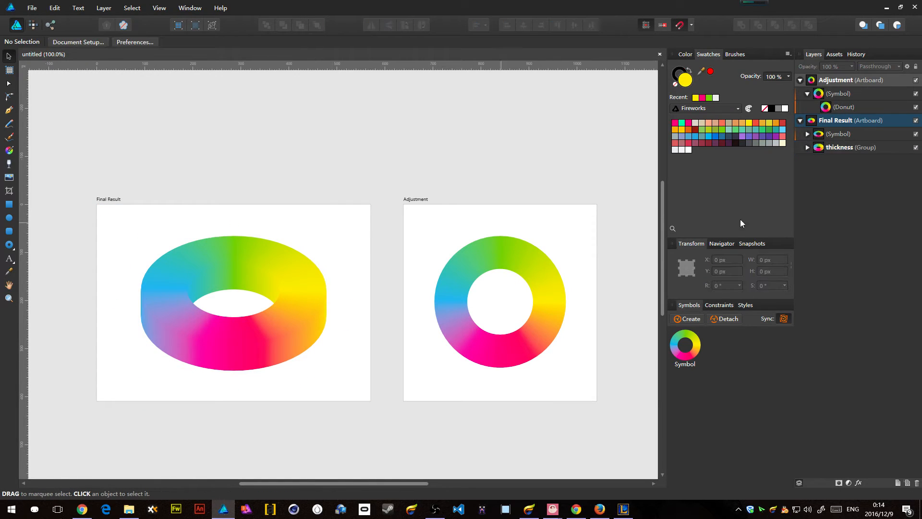
- Add a Brightness / Contrast adjustment to the thickness group with brightness at -12%
{"action": "left_click", "coordinate": [863, 150]}
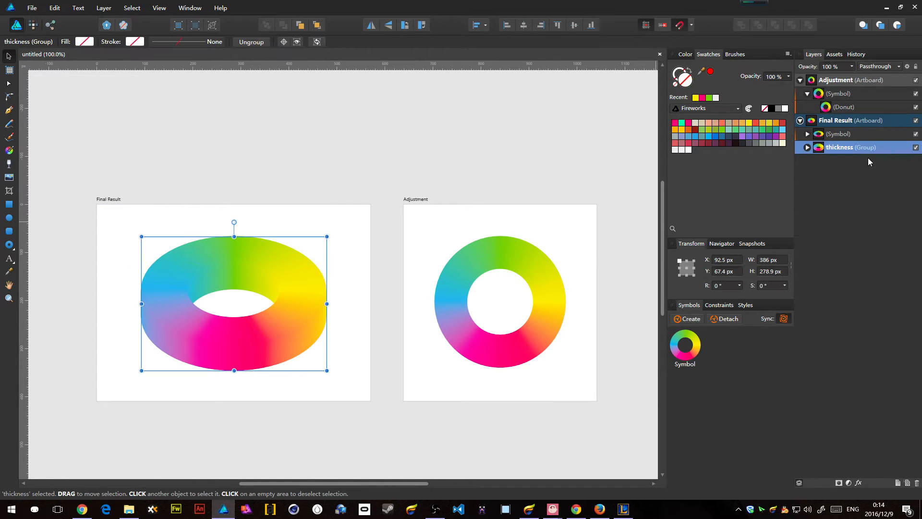
{"action": "left_click", "coordinate": [849, 483]}
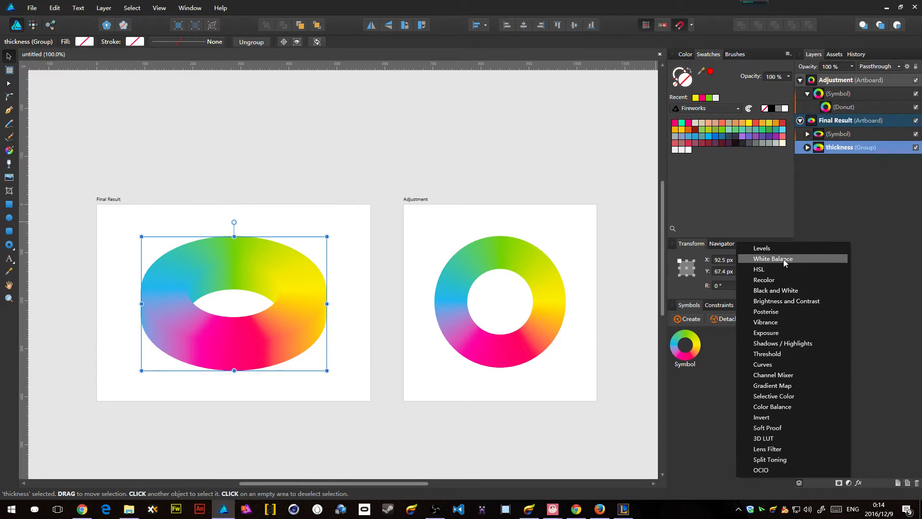
{"action": "left_click", "coordinate": [782, 301]}
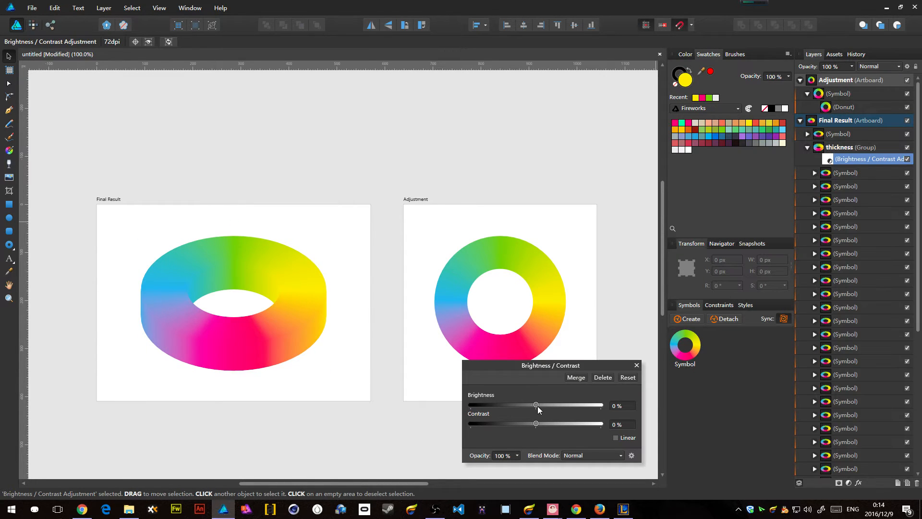
{"action": "mouse_move", "coordinate": [536, 404]}
{"action": "left_mouse_down"}
{"action": "mouse_move", "coordinate": [517, 406]}
{"action": "mouse_move", "coordinate": [528, 404]}
{"action": "left_mouse_up"}
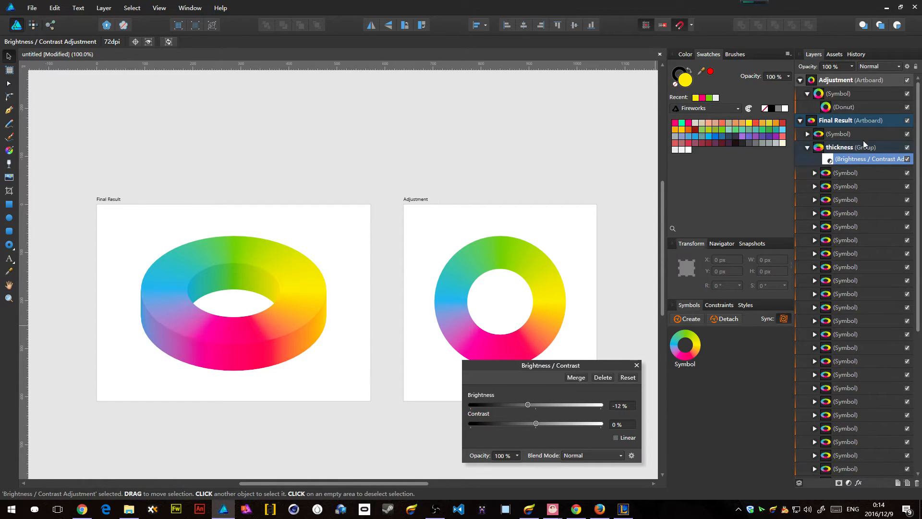
{"action": "left_click", "coordinate": [636, 365]}
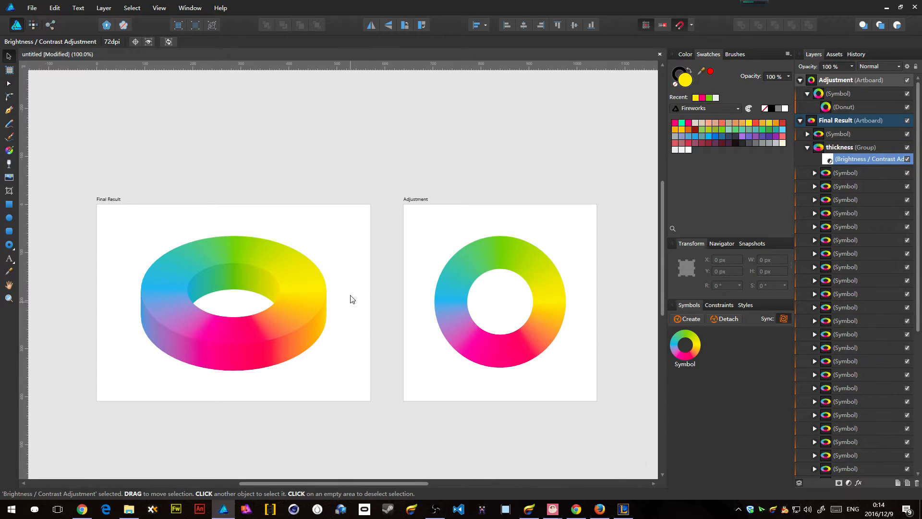
{"action": "left_click", "coordinate": [356, 310]}
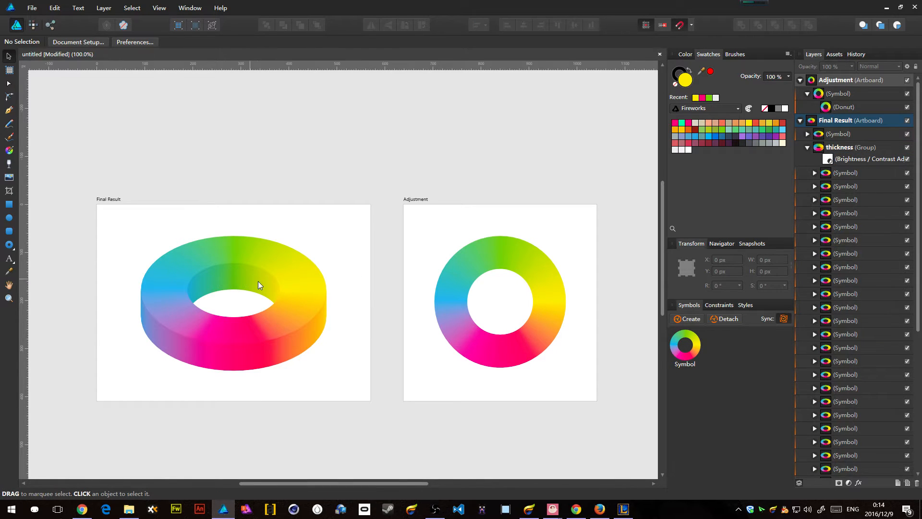
- Rename the released symbol above the thickness group as top
{"action": "left_click", "coordinate": [216, 271]}
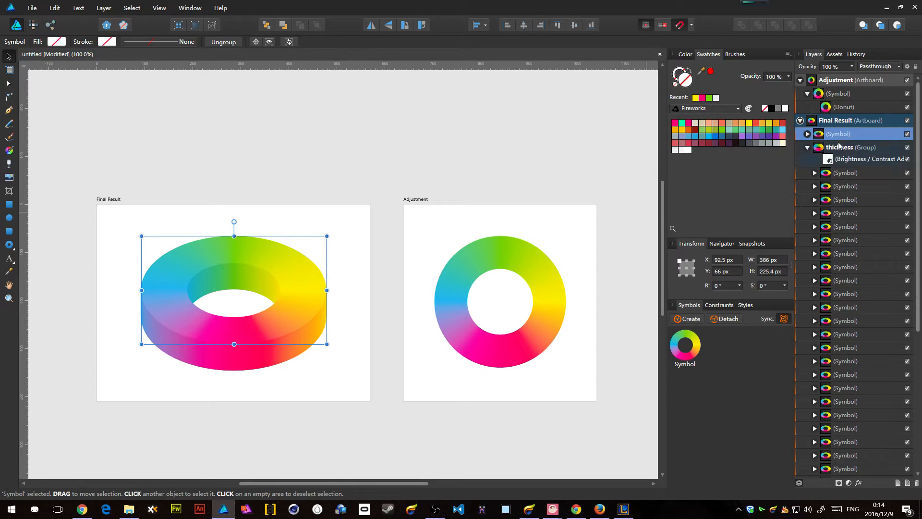
{"action": "left_click", "coordinate": [808, 148]}
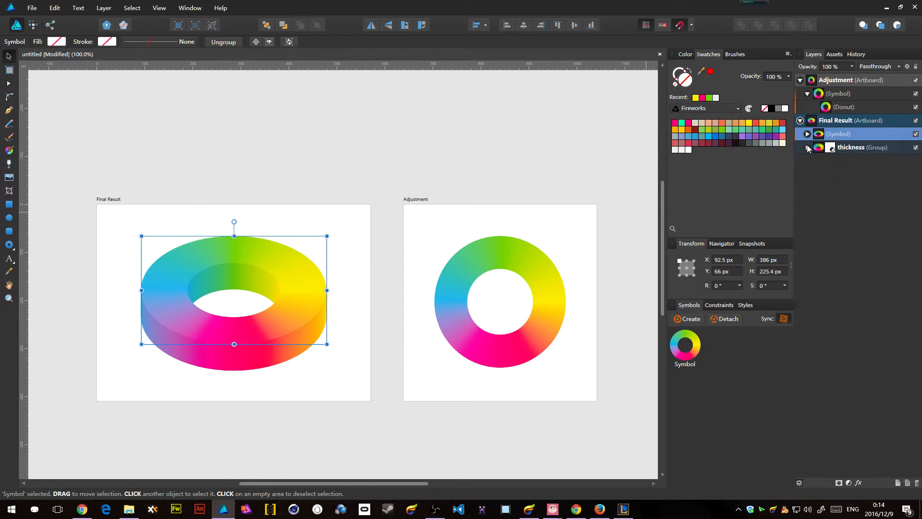
{"action": "double_click", "coordinate": [844, 135]}
{"action": "type", "text": "top"}
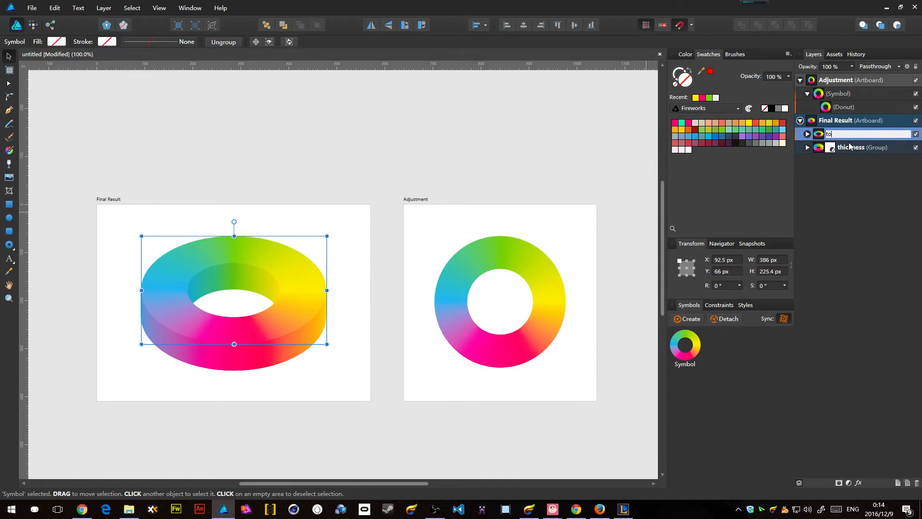
{"action": "key", "text": "Return"}
{"action": "left_click", "coordinate": [366, 329]}
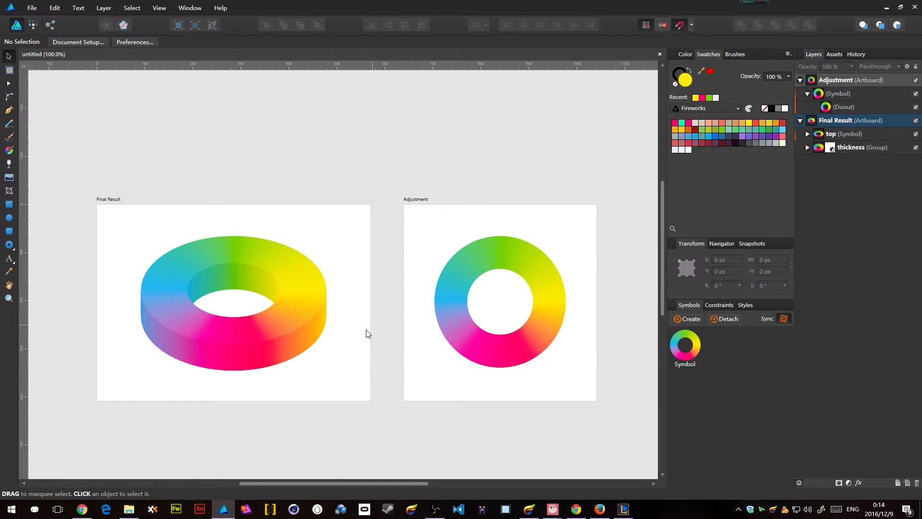
{"action": "left_click_drag", "start_coordinate": [339, 216], "coordinate": [43, 416]}
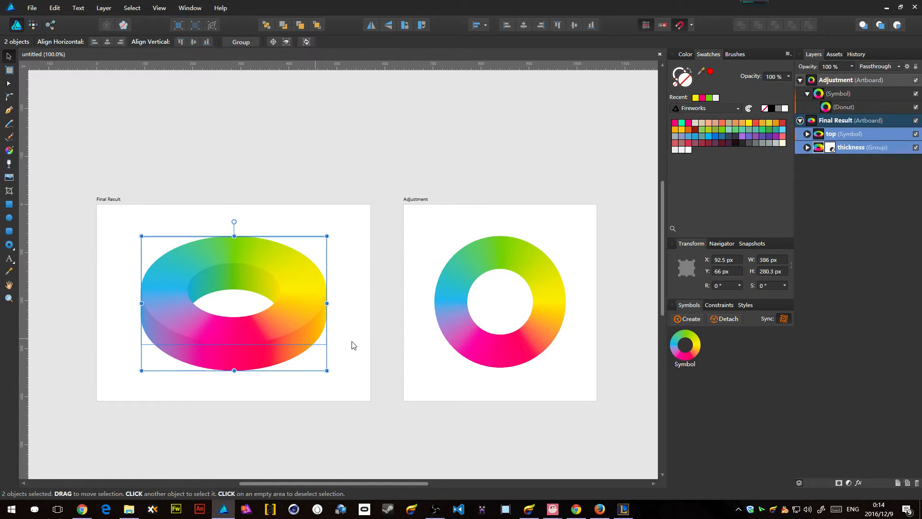
{"action": "left_click", "coordinate": [366, 267]}
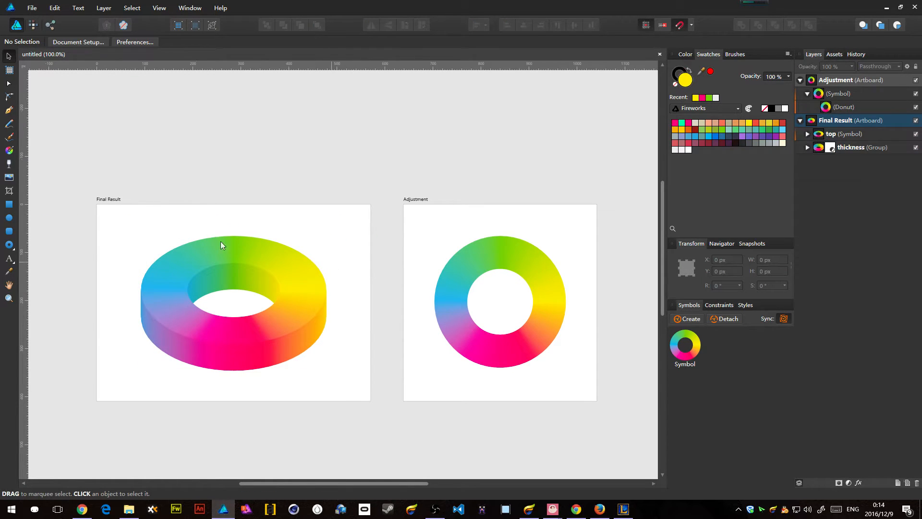
- Open a roughly symmetrical gap at the upper side of the Adjustment donut by moving its start and end angle handles
{"action": "double_click", "coordinate": [524, 254]}
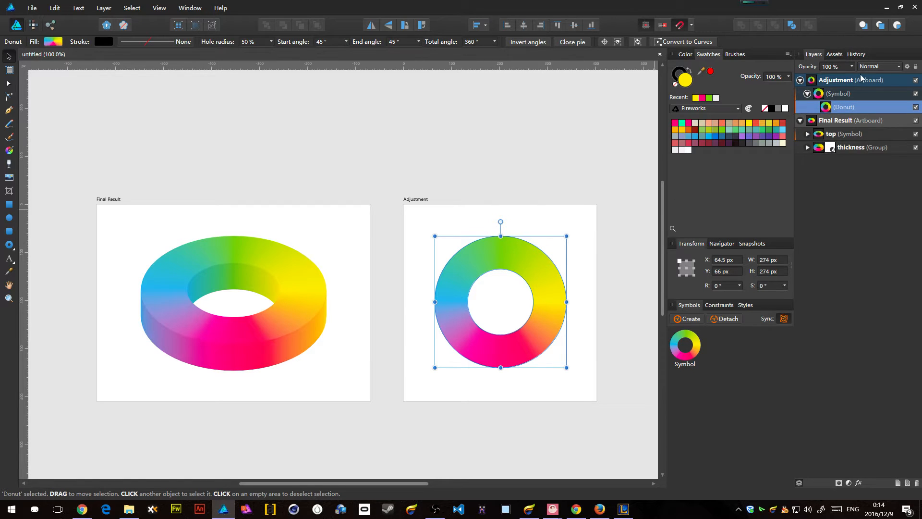
{"action": "key", "text": "a"}
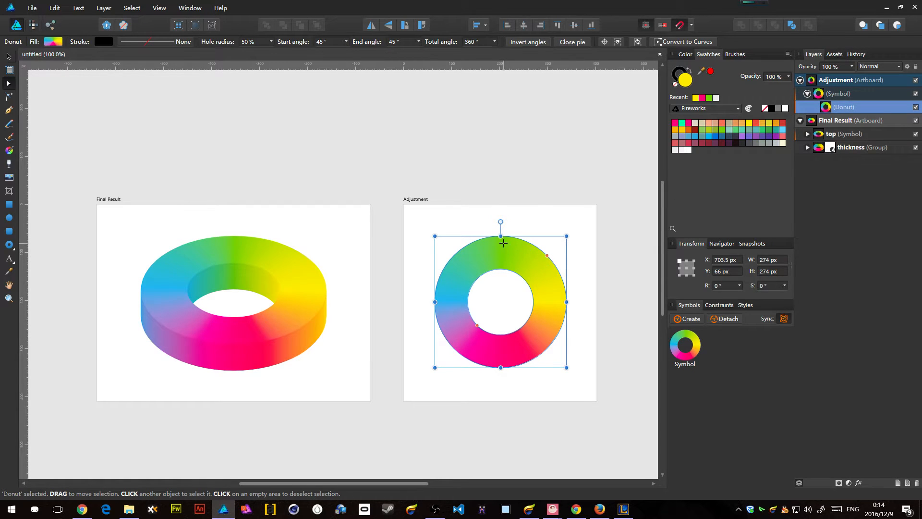
{"action": "left_click_drag", "start_coordinate": [547, 255], "coordinate": [472, 243]}
{"action": "left_click_drag", "start_coordinate": [547, 255], "coordinate": [527, 246]}
{"action": "key", "text": "v"}
{"action": "left_click", "coordinate": [500, 218]}
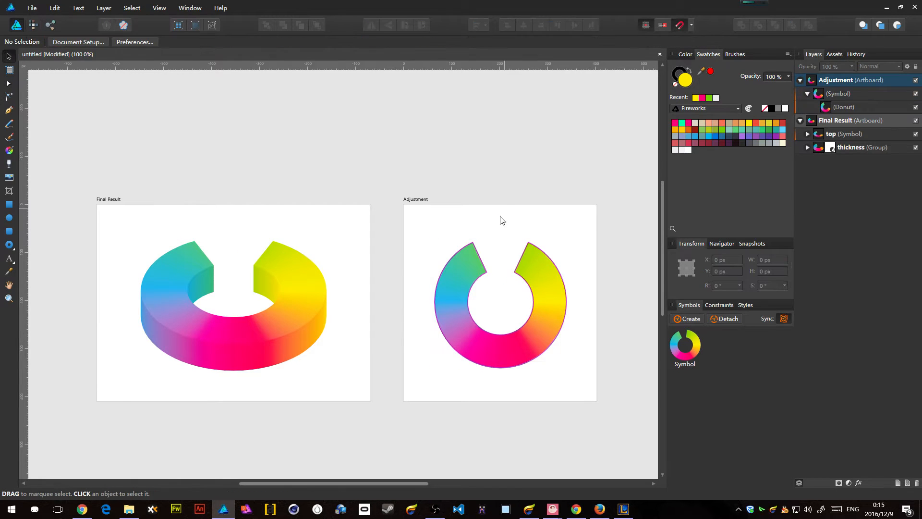
{"action": "left_click", "coordinate": [290, 260]}
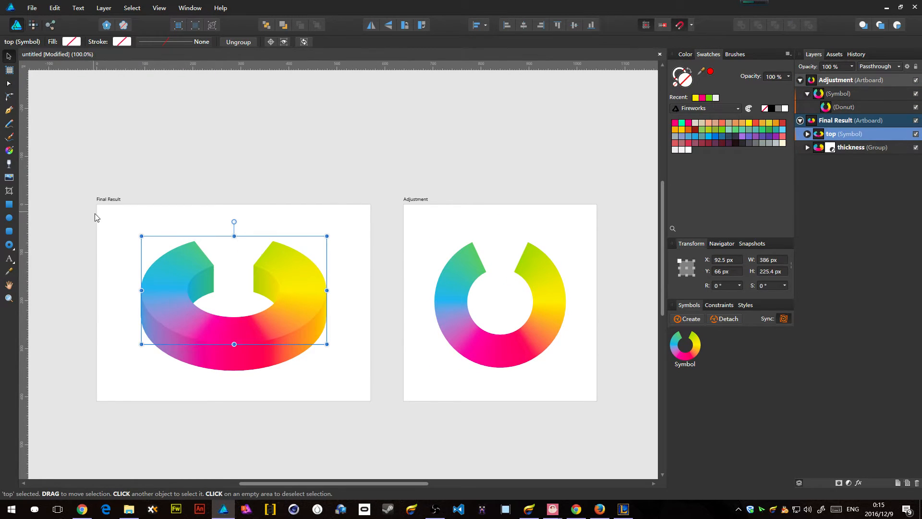
{"action": "left_click_drag", "start_coordinate": [96, 217], "coordinate": [385, 434]}
{"action": "left_click", "coordinate": [344, 251]}
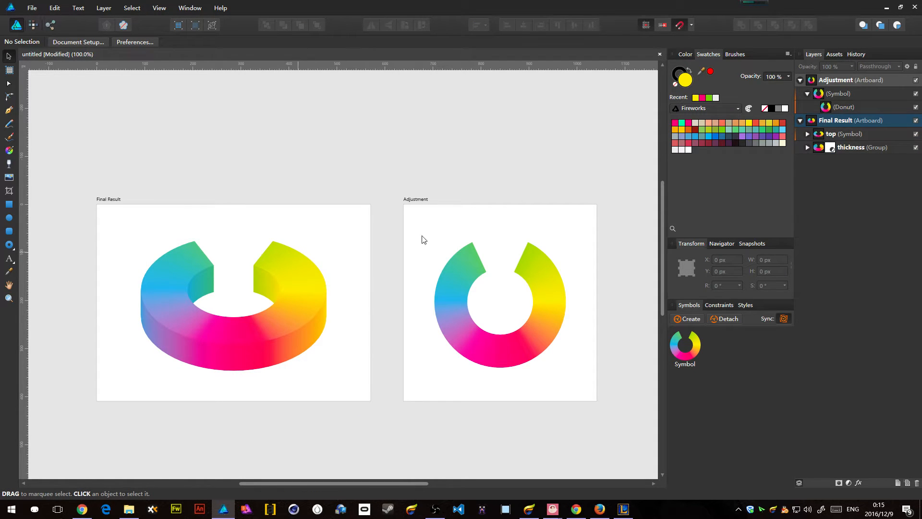
- Duplicate the top symbol in the Final Result artboard and put the duplicate in its own group
{"action": "left_click", "coordinate": [850, 136]}
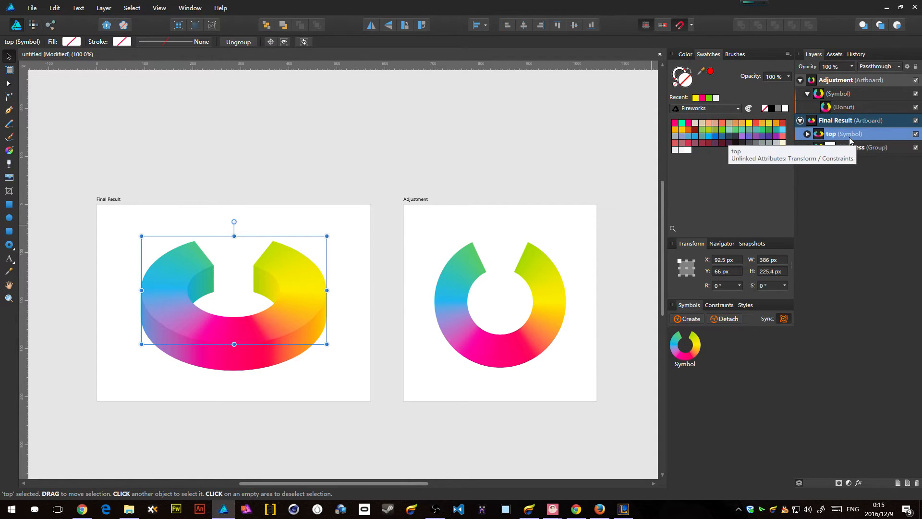
{"action": "key", "text": "ctrl+j"}
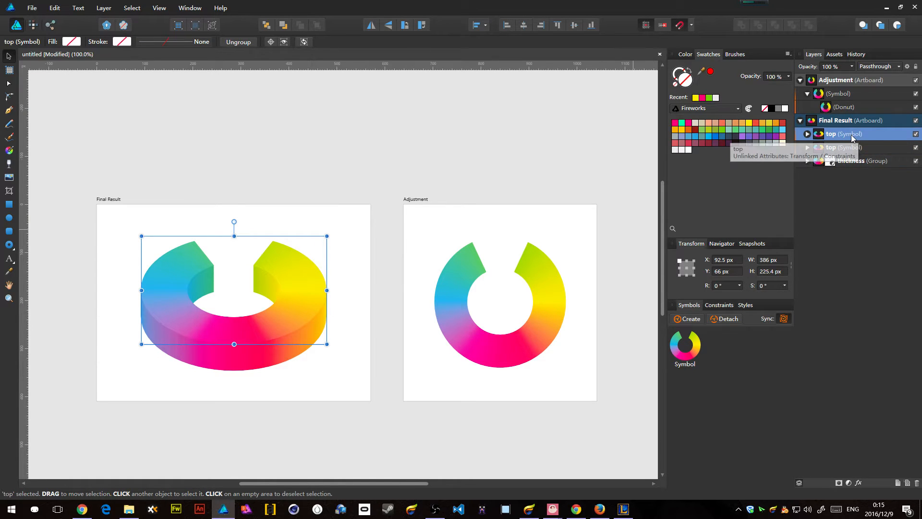
{"action": "key", "text": "ctrl+g"}
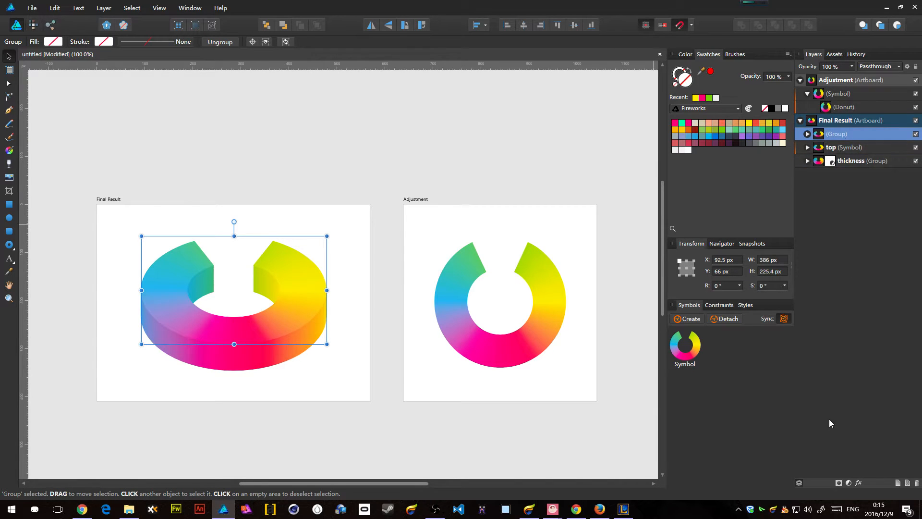
- Apply a white Color Overlay layer effect at 100% opacity to the group holding the duplicated top symbol
{"action": "left_click", "coordinate": [858, 483]}
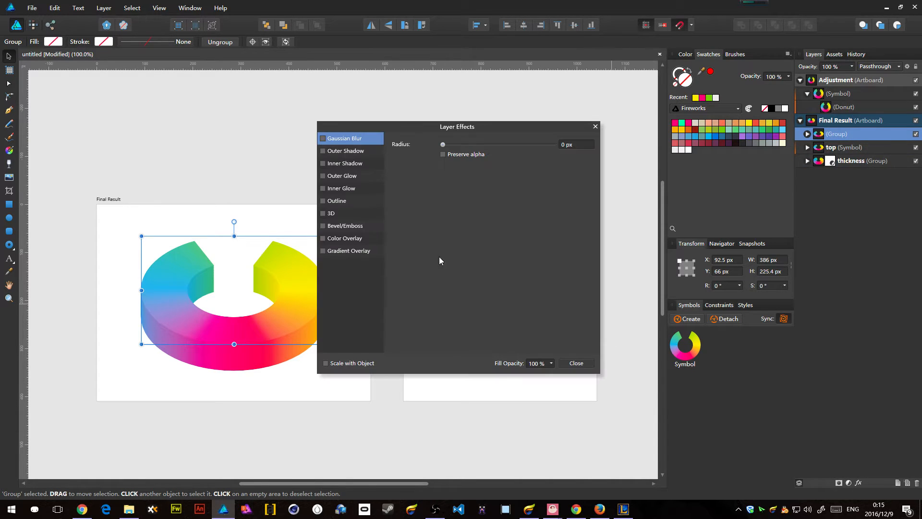
{"action": "left_click", "coordinate": [322, 238]}
{"action": "left_click", "coordinate": [353, 238]}
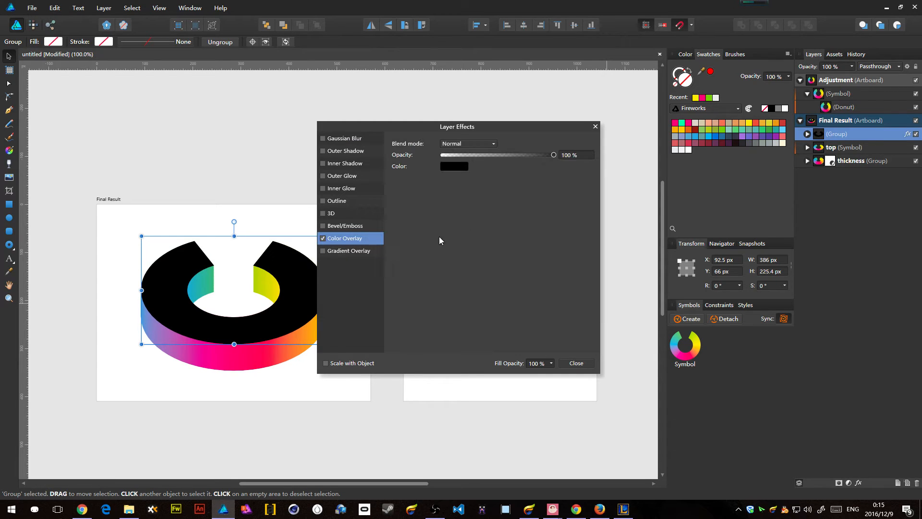
{"action": "left_click", "coordinate": [459, 167]}
{"action": "left_click", "coordinate": [441, 254]}
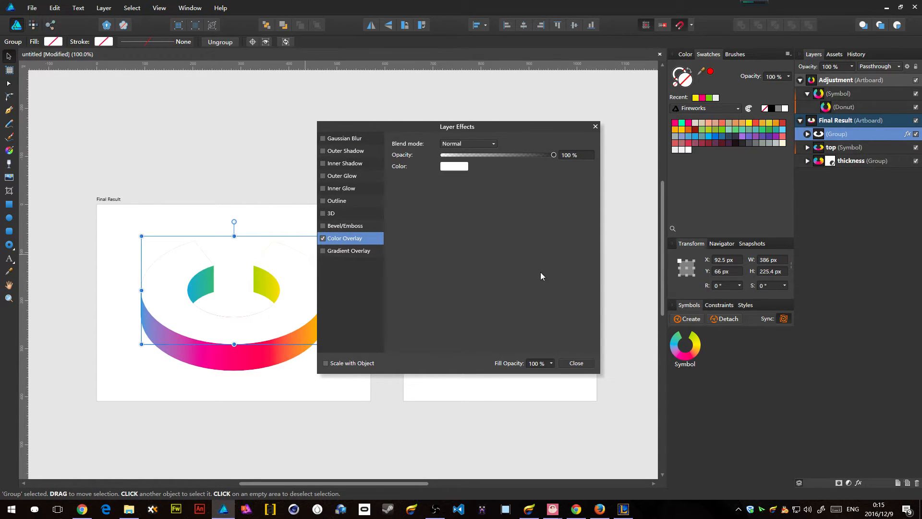
{"action": "left_click", "coordinate": [576, 363]}
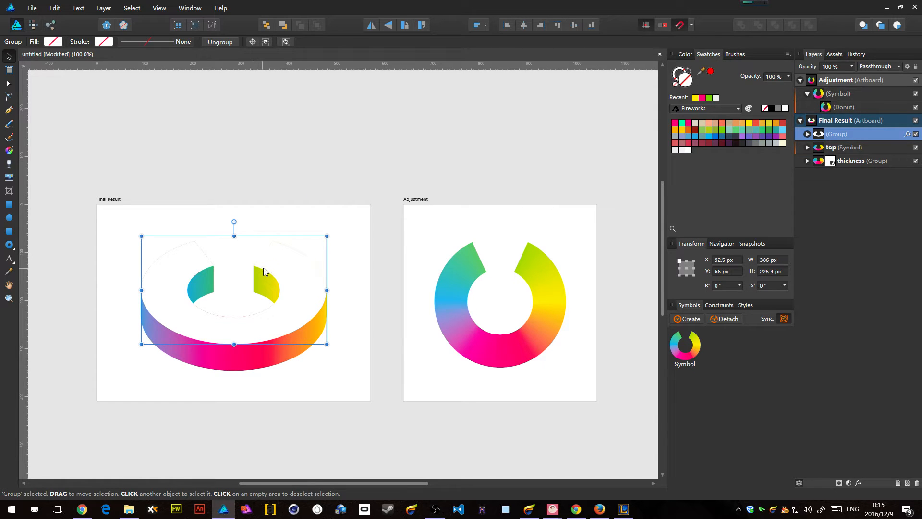
- Apply a linear transparency gradient to the white overlay group, fading it out from the ring's back edge toward the hole
{"action": "key", "text": "y"}
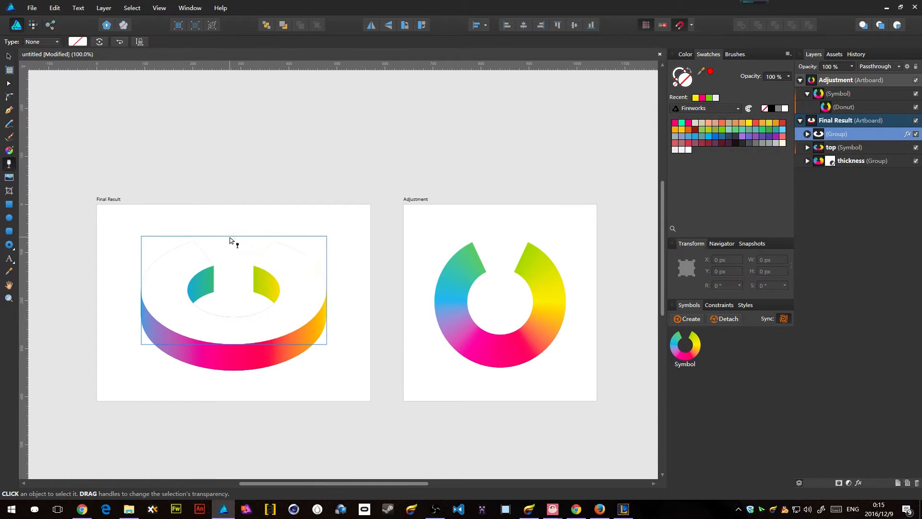
{"action": "left_click_drag", "start_coordinate": [234, 236], "coordinate": [234, 275]}
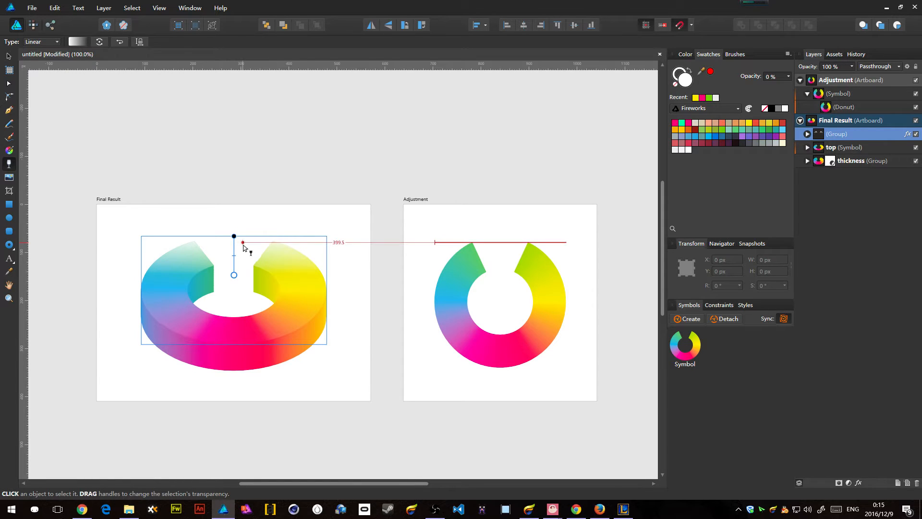
- Rename the white overlay group in the Final Result artboard as high-light
{"action": "key", "text": "v"}
{"action": "double_click", "coordinate": [839, 135]}
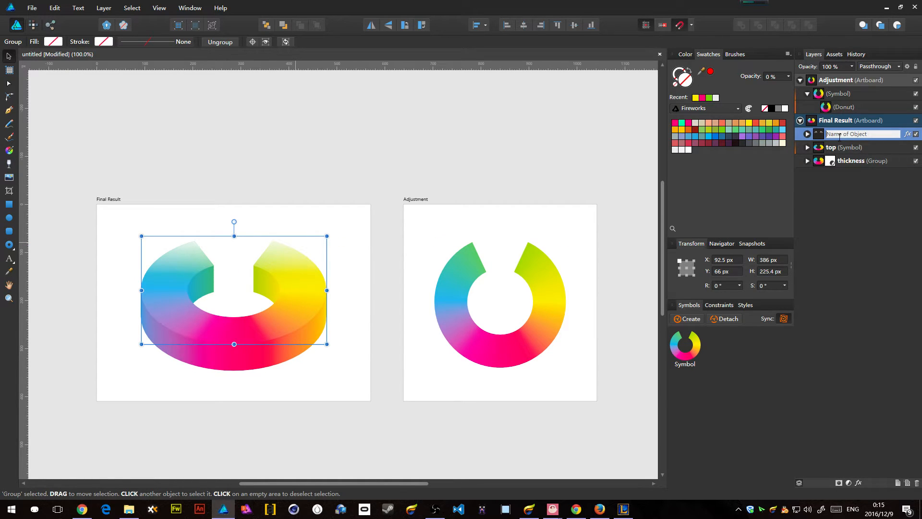
{"action": "type", "text": "high-light"}
{"action": "key", "text": "Return"}
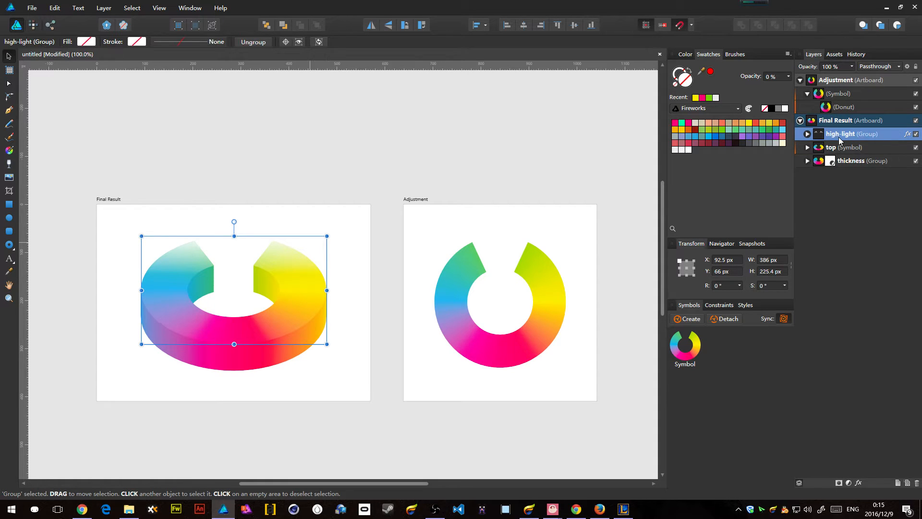
- Duplicate the high-light group and reverse the duplicate's transparency gradient, fading it out from below the ring's front edge toward the hole
{"action": "key", "text": "ctrl+j"}
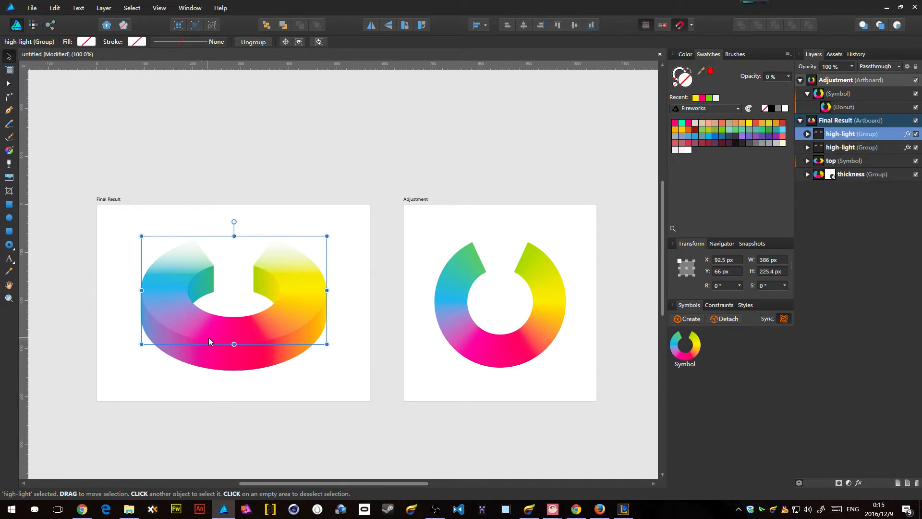
{"action": "key", "text": "y"}
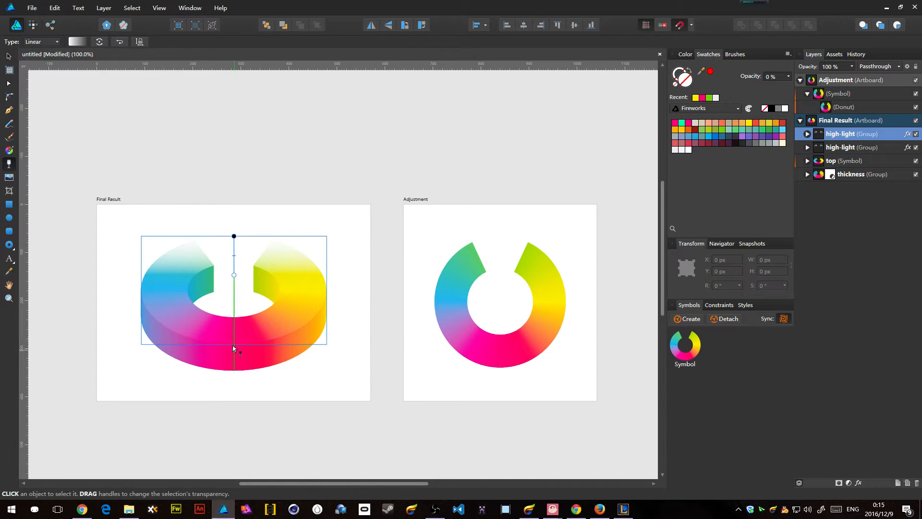
{"action": "left_click_drag", "start_coordinate": [232, 350], "coordinate": [233, 300]}
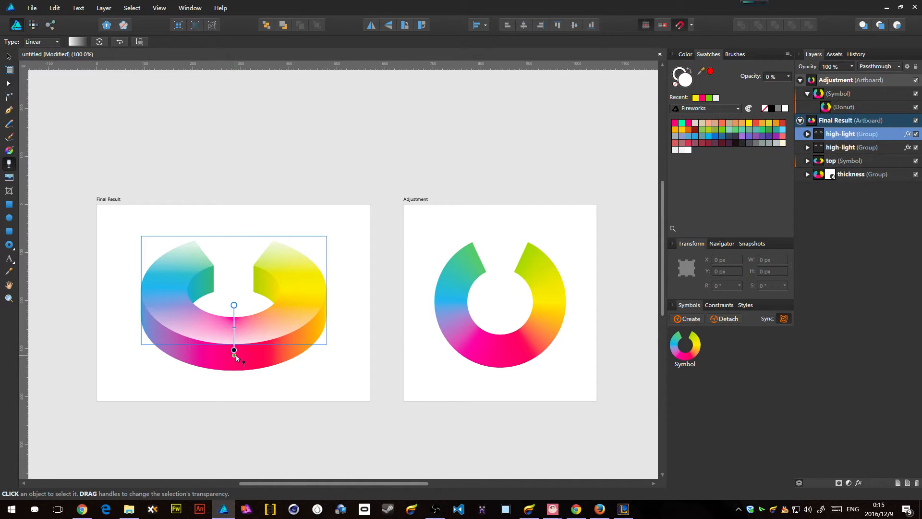
{"action": "left_click_drag", "start_coordinate": [234, 350], "coordinate": [234, 395]}
{"action": "key", "text": "v"}
{"action": "left_click", "coordinate": [344, 261]}
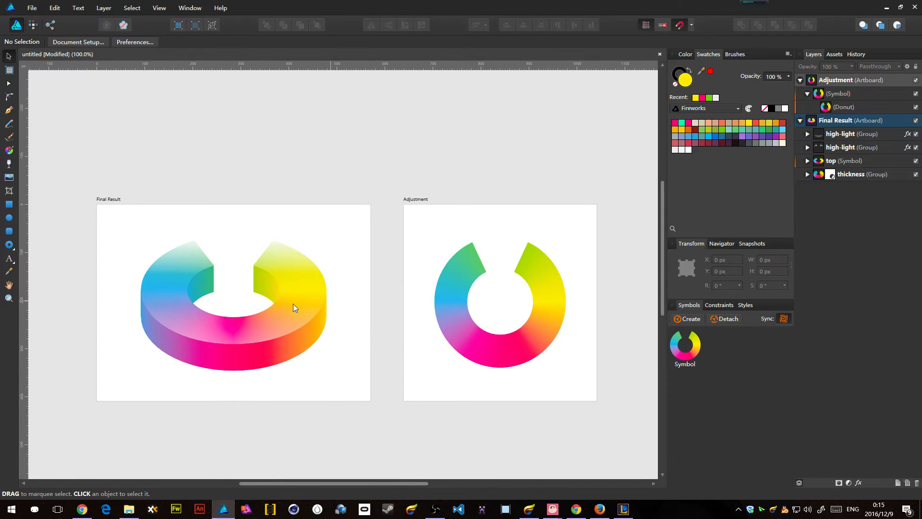
{"action": "left_click", "coordinate": [836, 133]}
{"action": "left_click", "coordinate": [838, 149]}
{"action": "left_click", "coordinate": [807, 148]}
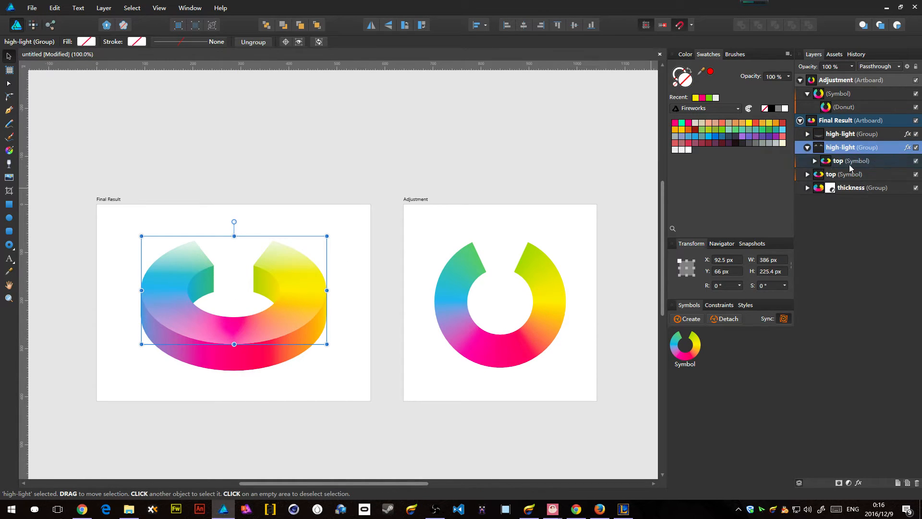
{"action": "left_click", "coordinate": [858, 135]}
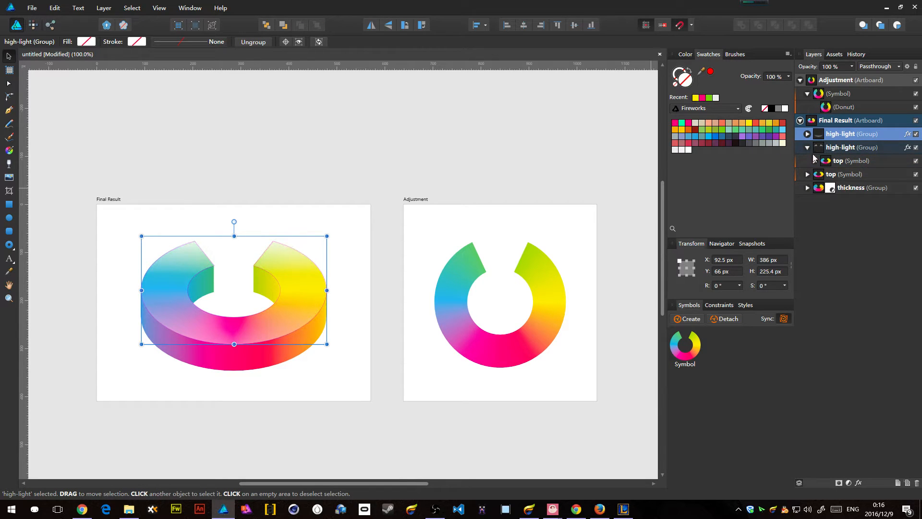
{"action": "left_click", "coordinate": [807, 148]}
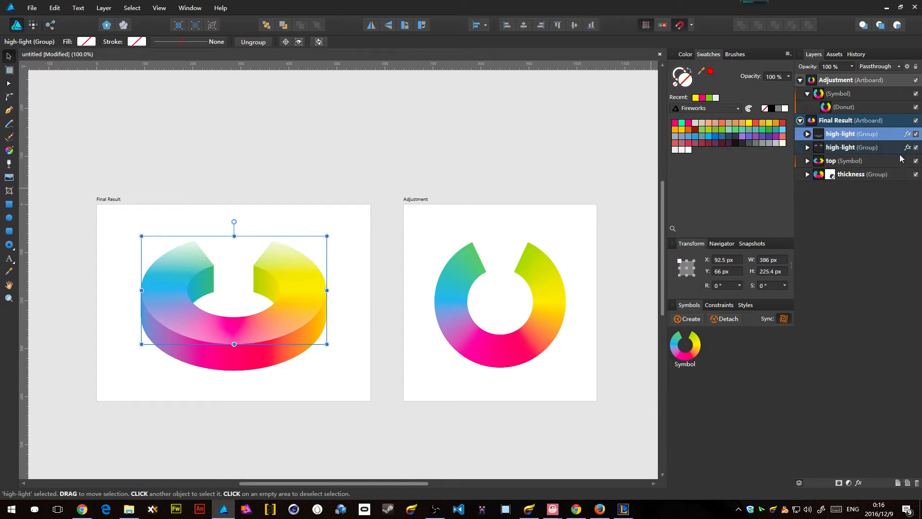
{"action": "left_click", "coordinate": [862, 148]}
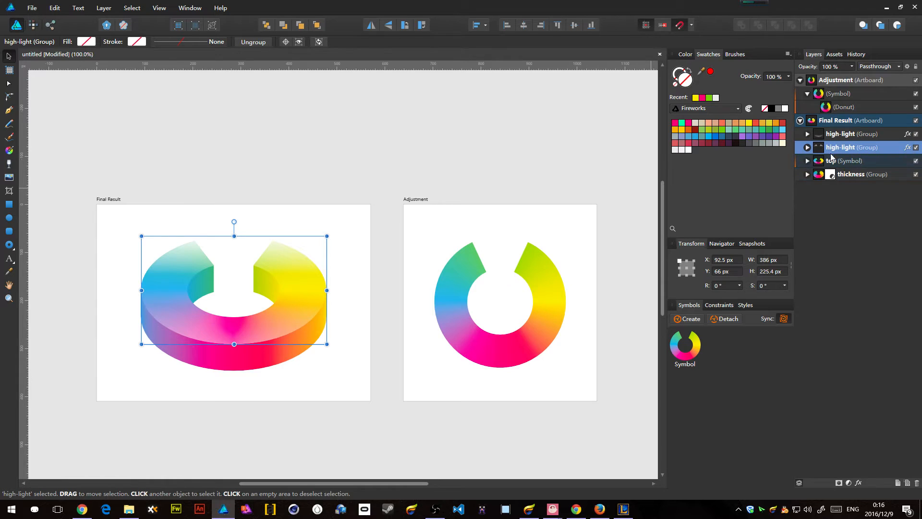
- Shorten the Adjustment donut to a side segment by moving its start angle handle to about 310°
{"action": "left_click", "coordinate": [830, 108]}
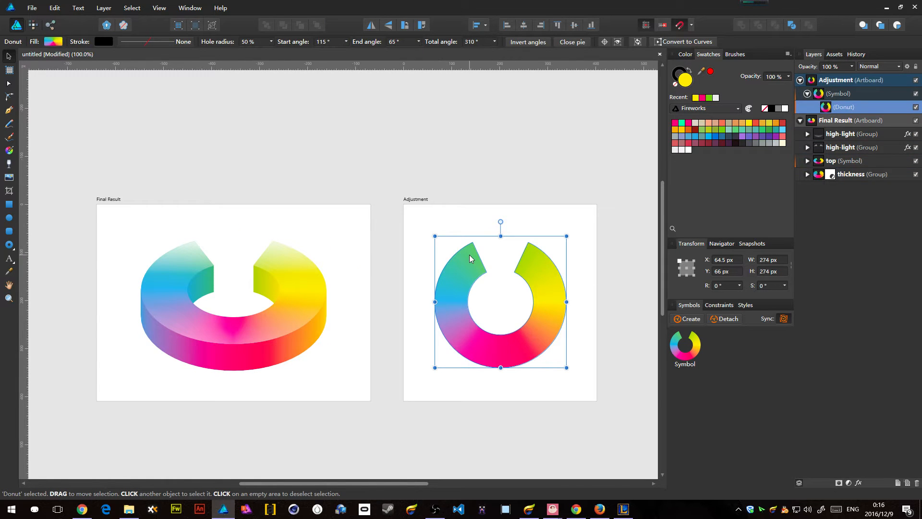
{"action": "key", "text": "a"}
{"action": "left_click_drag", "start_coordinate": [473, 242], "coordinate": [542, 352]}
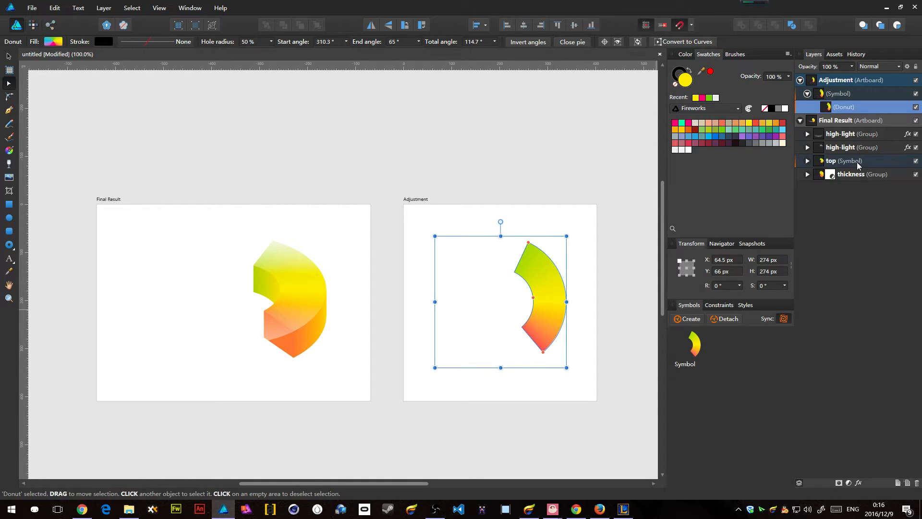
- Check the upper high-light group by switching its Color Overlay off and on, and reveal the group's contents
{"action": "left_click", "coordinate": [908, 134]}
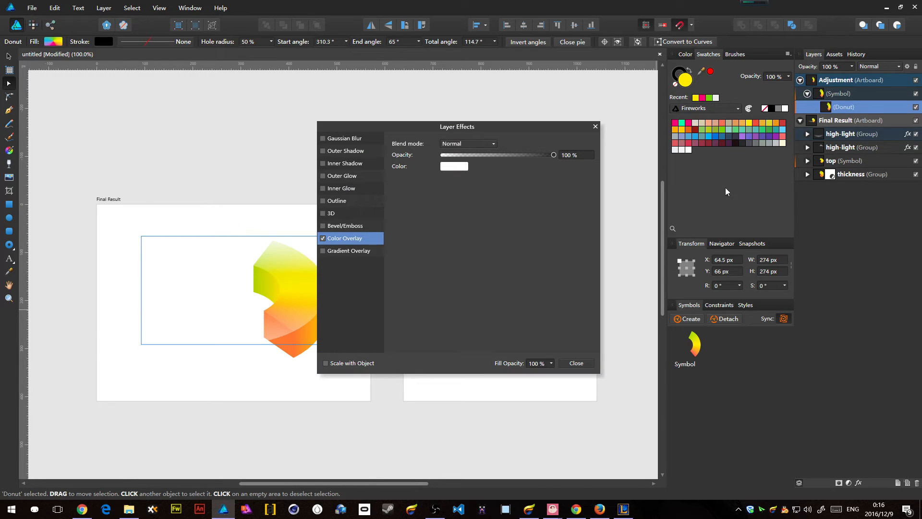
{"action": "left_click", "coordinate": [324, 238]}
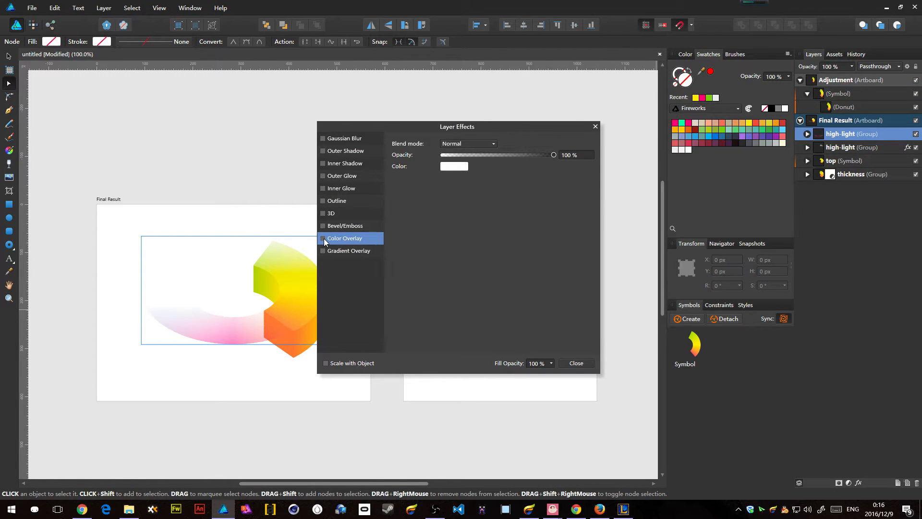
{"action": "left_click", "coordinate": [323, 239]}
{"action": "left_click", "coordinate": [323, 238]}
{"action": "left_click", "coordinate": [323, 239]}
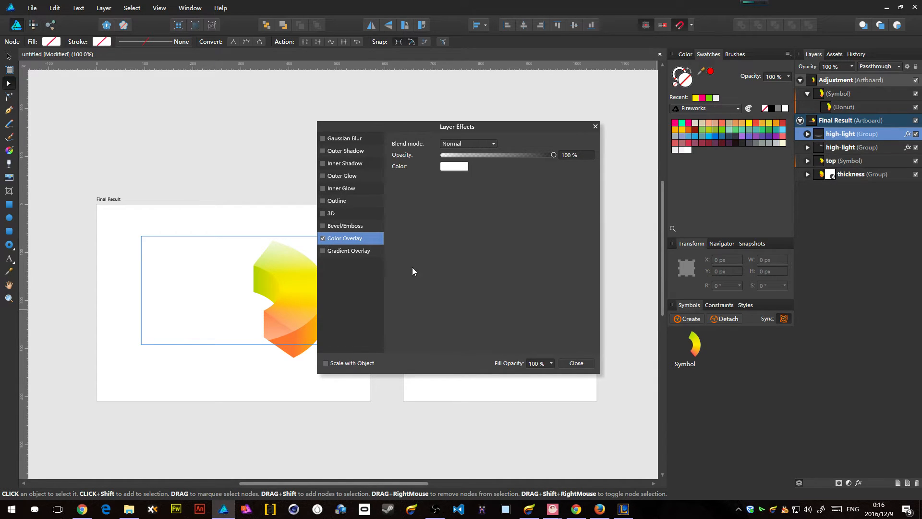
{"action": "left_click", "coordinate": [576, 363]}
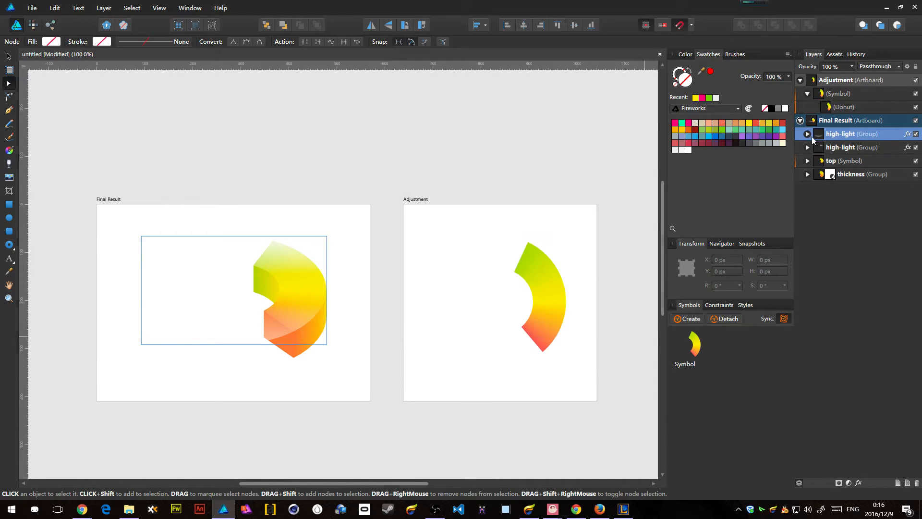
{"action": "left_click", "coordinate": [808, 134]}
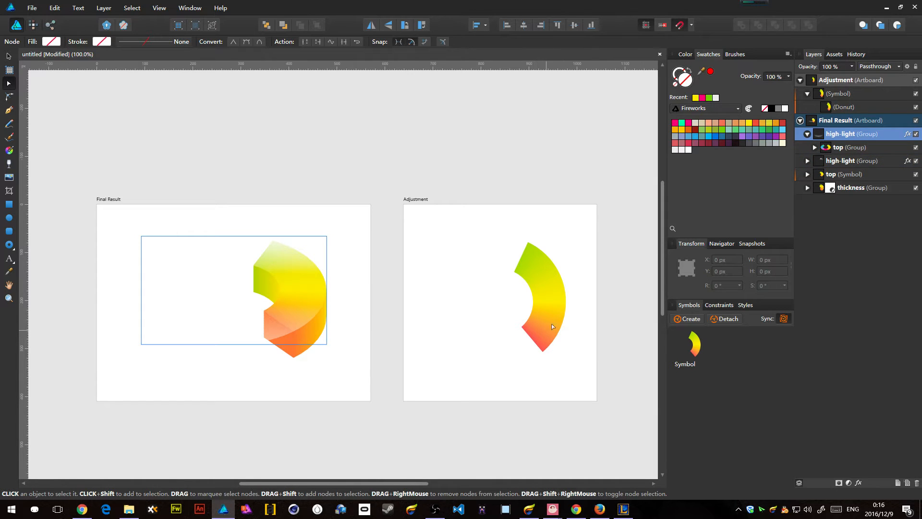
- Extend the Adjustment donut around its lower side by moving its start angle handle to 225°
{"action": "left_click", "coordinate": [867, 107]}
{"action": "left_click_drag", "start_coordinate": [543, 352], "coordinate": [518, 358]}
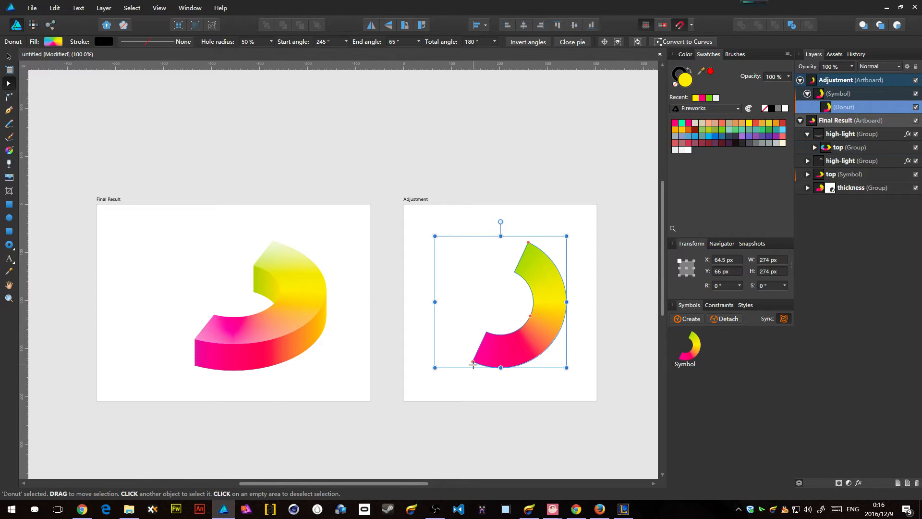
{"action": "left_click_drag", "start_coordinate": [473, 363], "coordinate": [455, 348]}
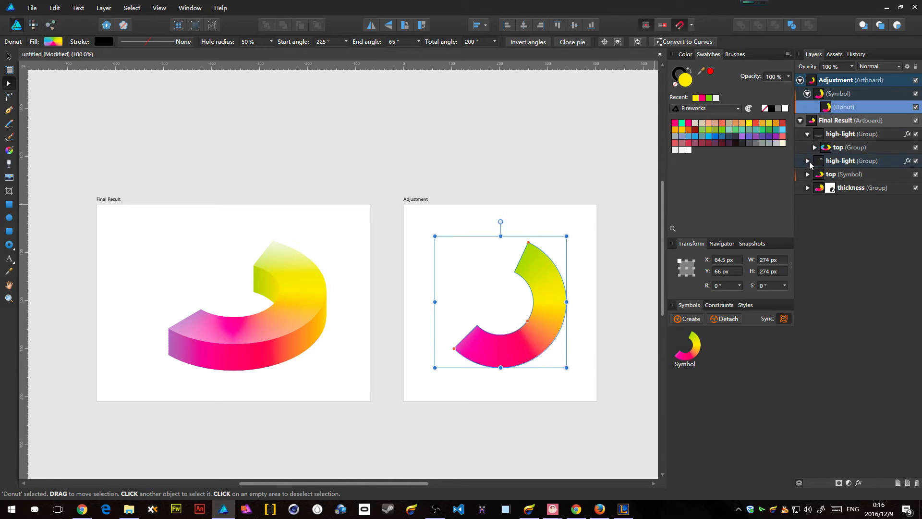
- Reveal the lower high-light group's contents and delete the upper high-light group, which holds a plain top group instead of a symbol
{"action": "left_click", "coordinate": [808, 161]}
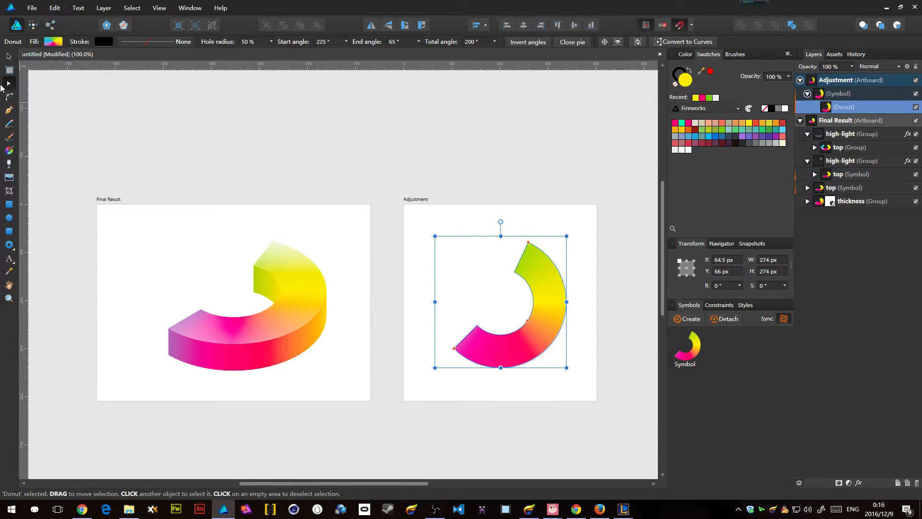
{"action": "key", "text": "v"}
{"action": "left_click", "coordinate": [869, 148]}
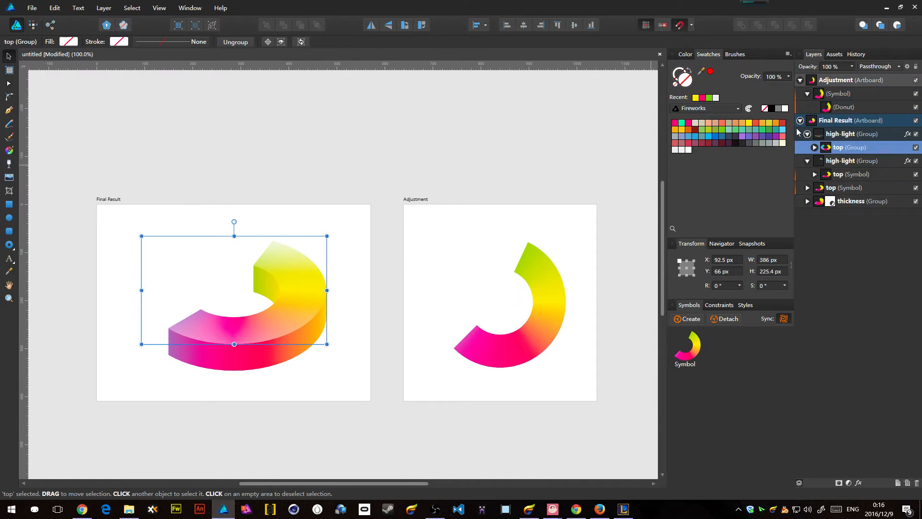
{"action": "left_click", "coordinate": [858, 136]}
{"action": "key", "text": "Delete"}
{"action": "left_click", "coordinate": [844, 137]}
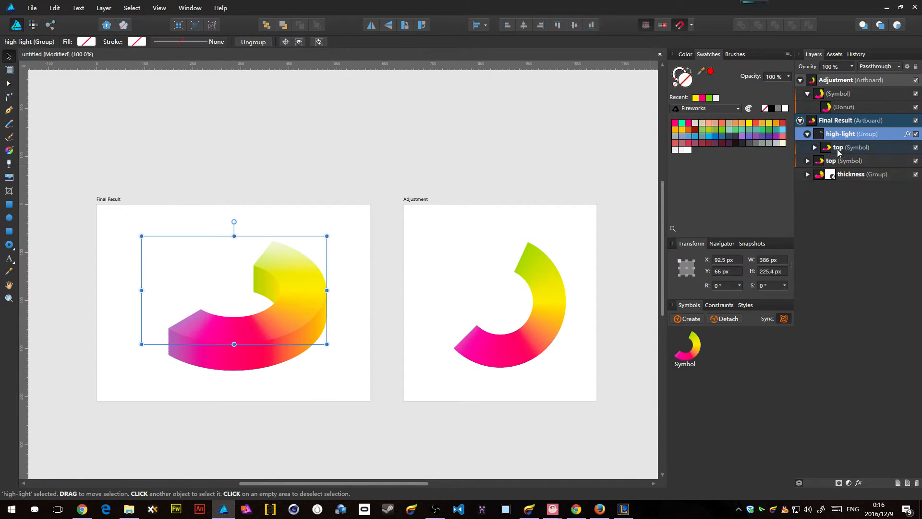
- Save the document and duplicate the top symbol in the Final Result artboard into its own group
{"action": "key", "text": "ctrl+s"}
{"action": "left_click", "coordinate": [807, 135]}
{"action": "left_click", "coordinate": [810, 148]}
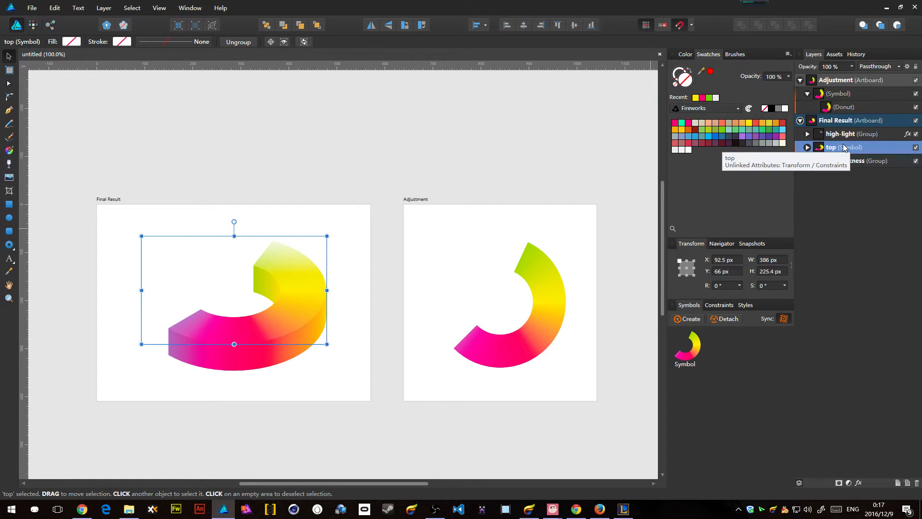
{"action": "key", "text": "ctrl+j"}
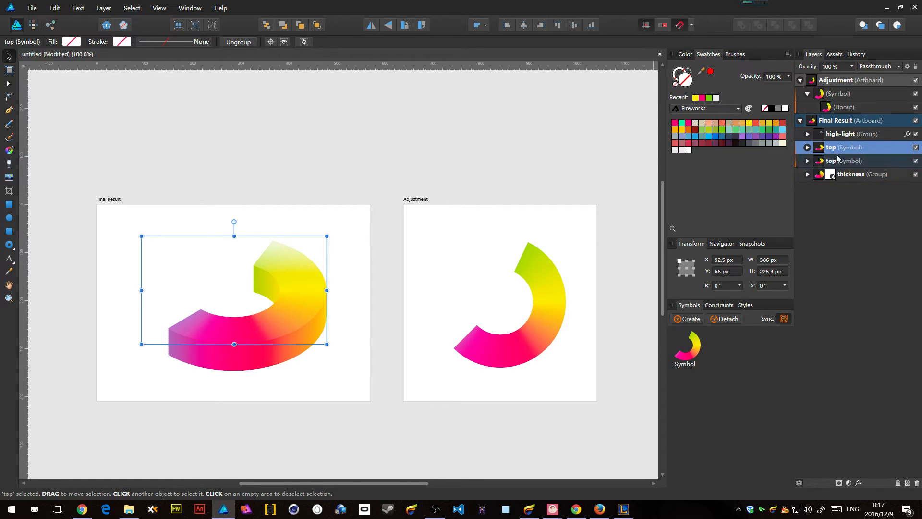
{"action": "key", "text": "ctrl+g"}
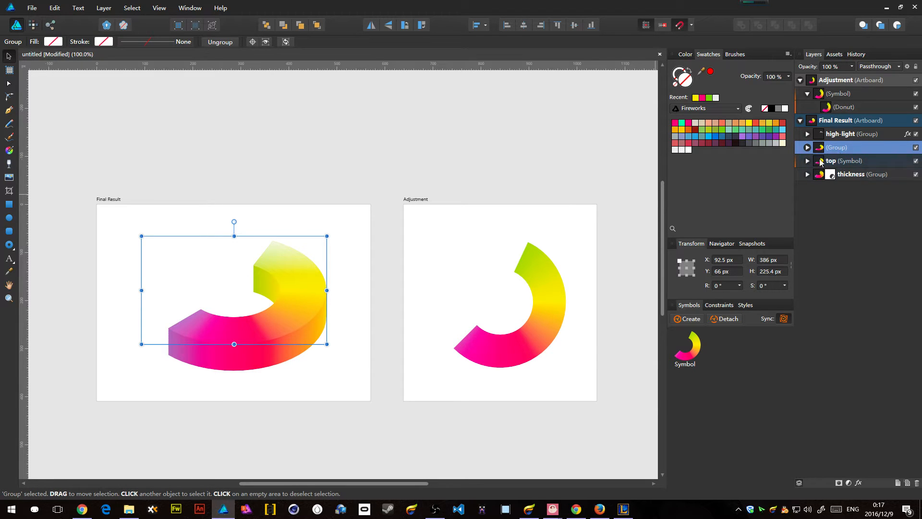
- Apply a white Color Overlay layer effect at 100% opacity to the new group above the top symbol
{"action": "left_click", "coordinate": [858, 482]}
{"action": "left_click", "coordinate": [330, 239]}
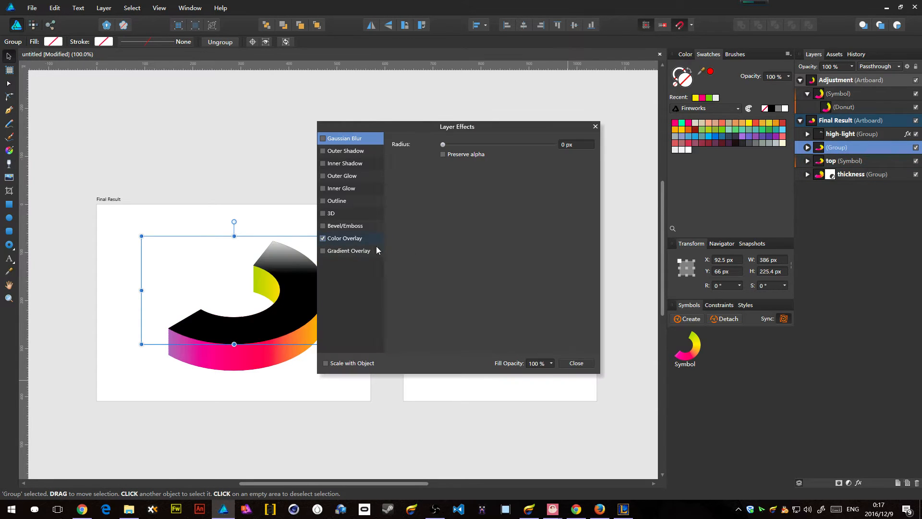
{"action": "left_click", "coordinate": [356, 239]}
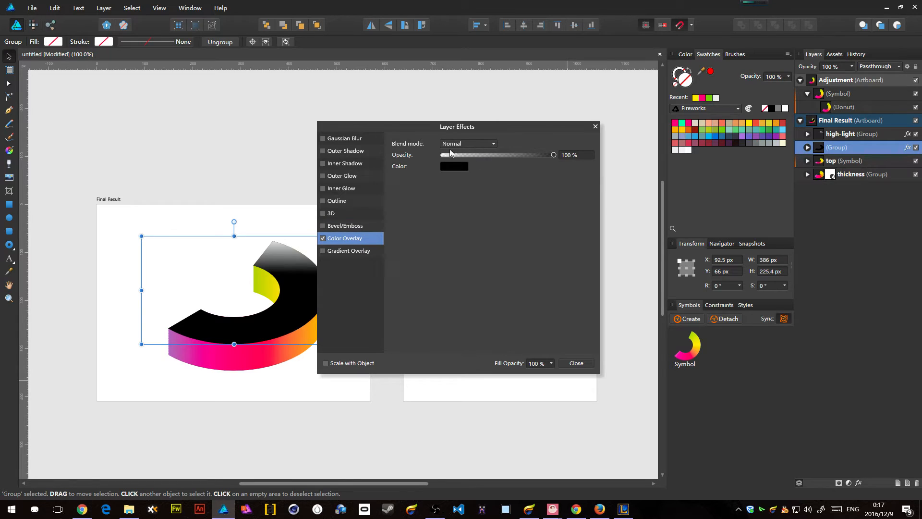
{"action": "left_click", "coordinate": [453, 166]}
{"action": "left_click_drag", "start_coordinate": [469, 218], "coordinate": [431, 272]}
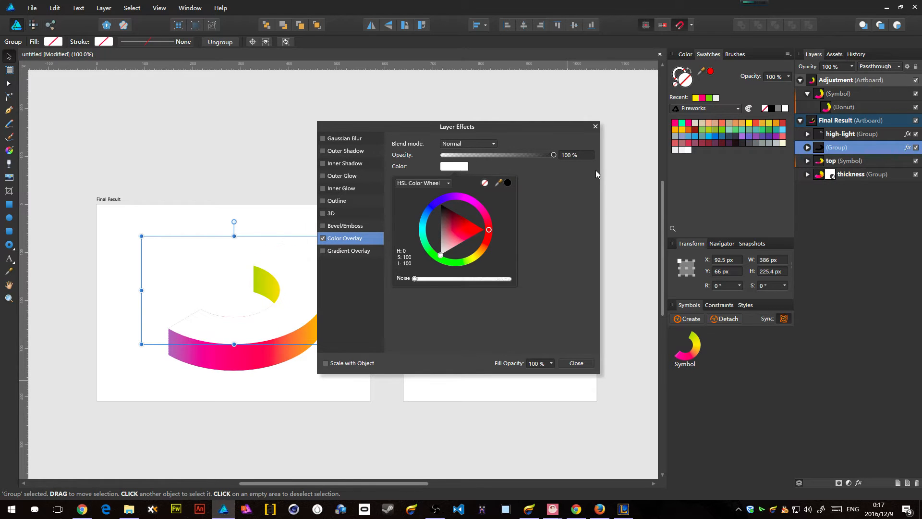
{"action": "left_click", "coordinate": [586, 363]}
- Apply a linear transparency gradient to the new white group, fading it out from below the ring's front edge toward the hole
{"action": "key", "text": "y"}
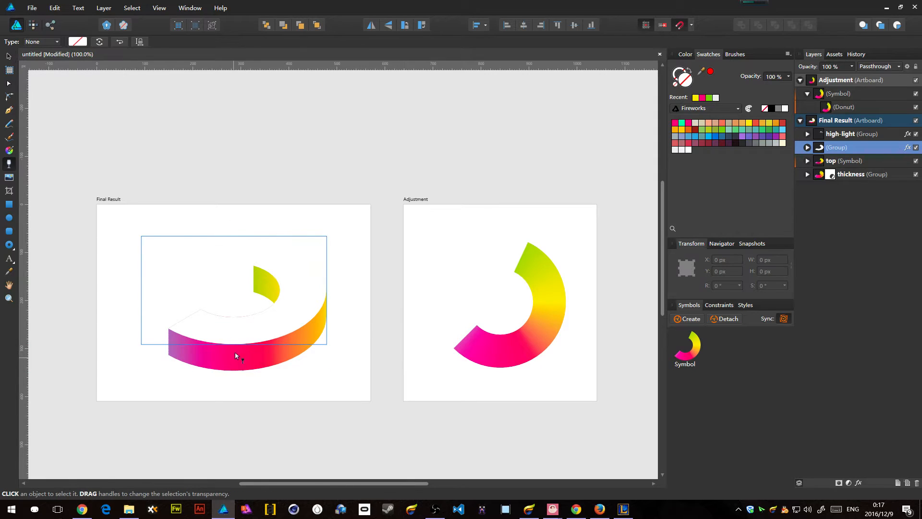
{"action": "left_click_drag", "start_coordinate": [234, 357], "coordinate": [233, 305]}
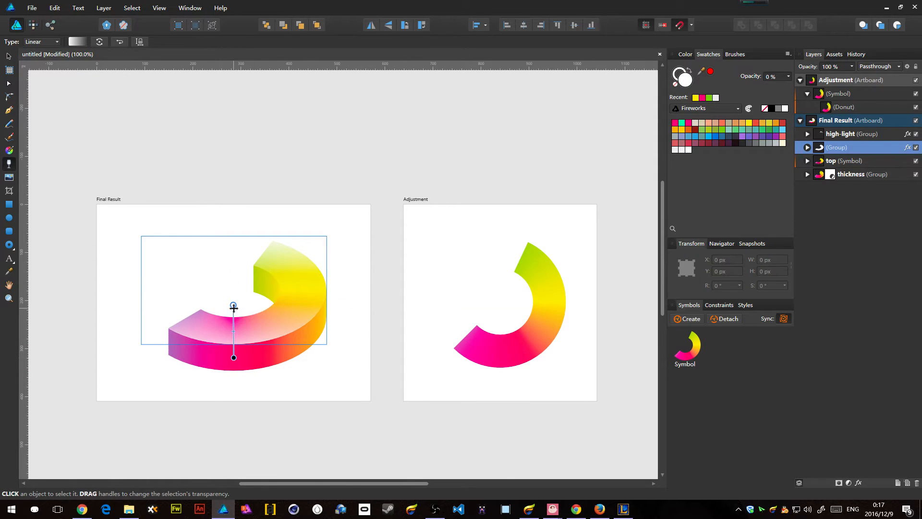
{"action": "left_click_drag", "start_coordinate": [233, 359], "coordinate": [233, 382]}
{"action": "key", "text": "v"}
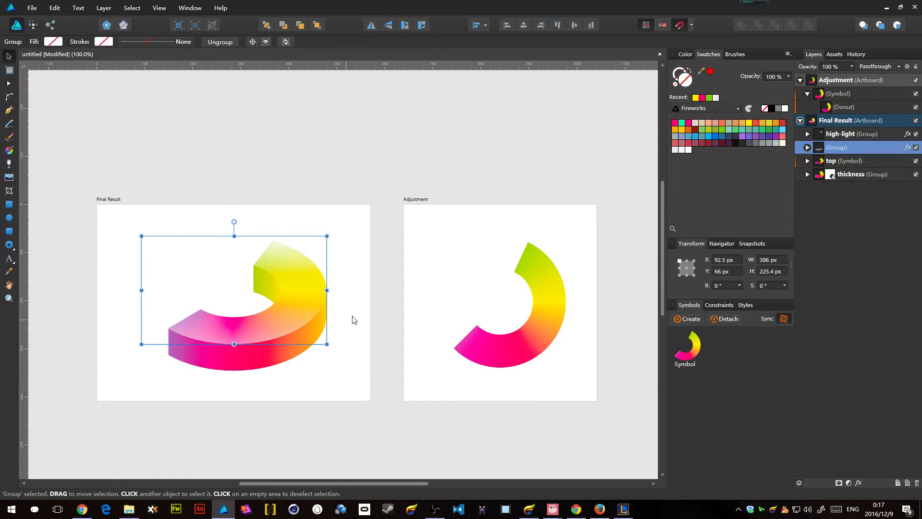
{"action": "left_click", "coordinate": [384, 309]}
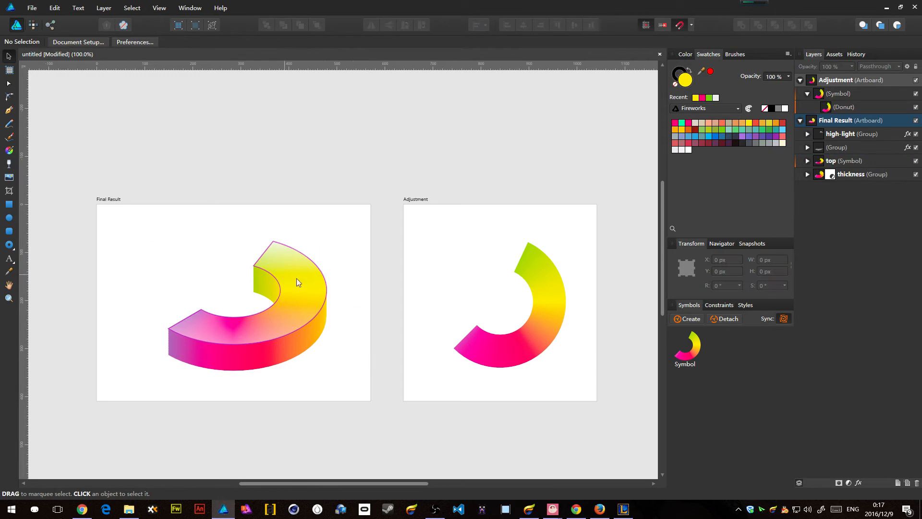
- Shorten the Adjustment donut by moving its start angle to about 309.5°, with both highlight groups expanded
{"action": "left_click", "coordinate": [830, 106]}
{"action": "left_click", "coordinate": [807, 134]}
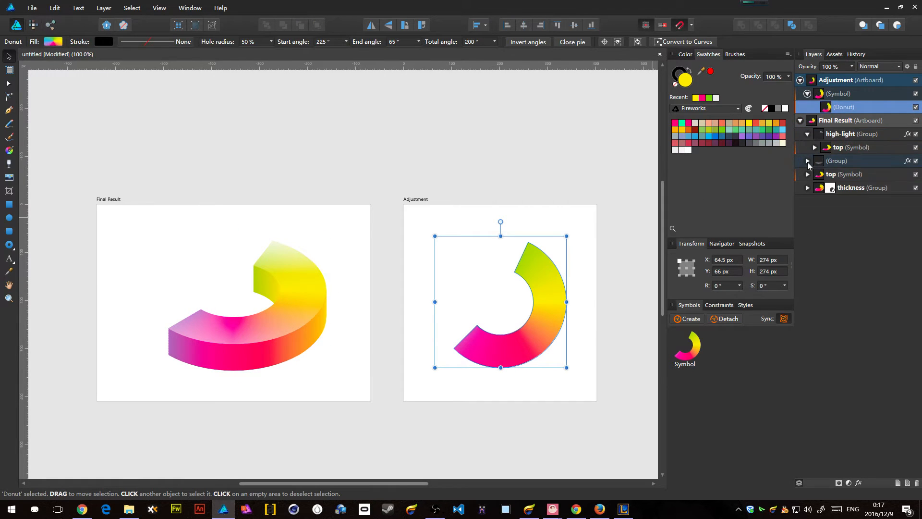
{"action": "left_click", "coordinate": [807, 161]}
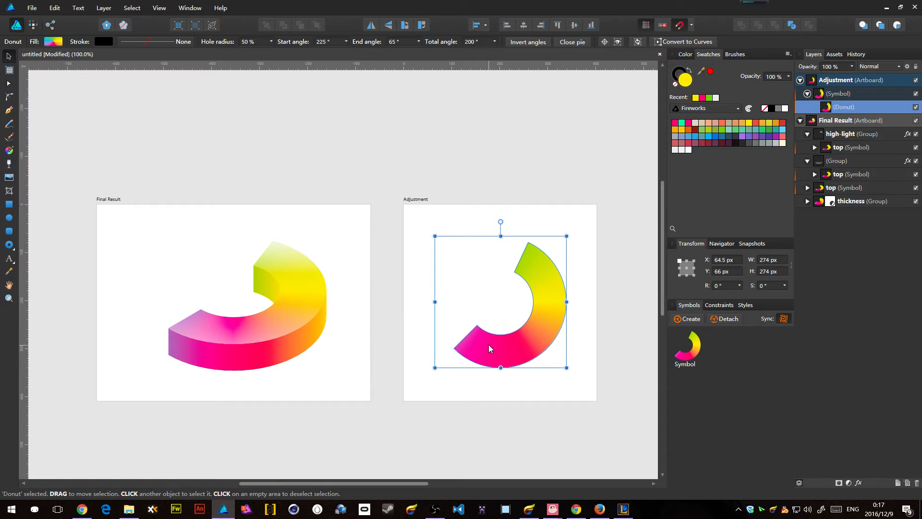
{"action": "key", "text": "a"}
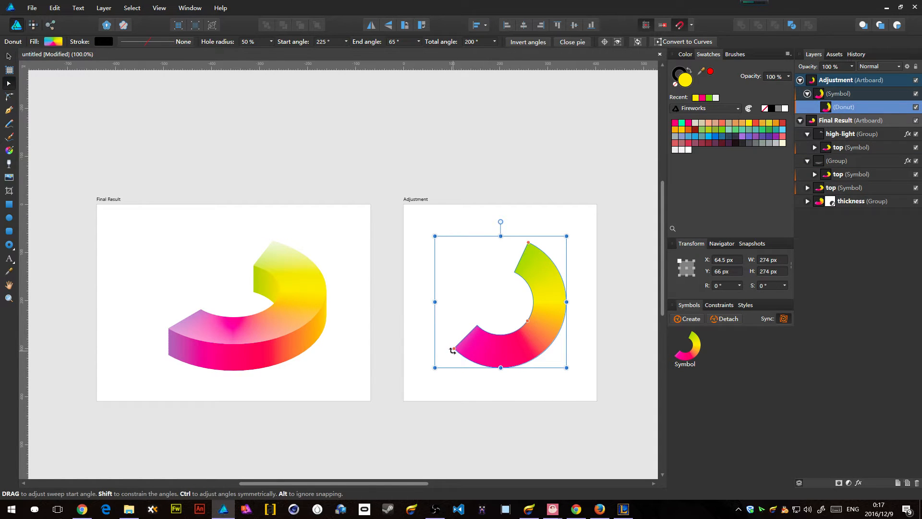
{"action": "left_click_drag", "start_coordinate": [454, 348], "coordinate": [519, 327]}
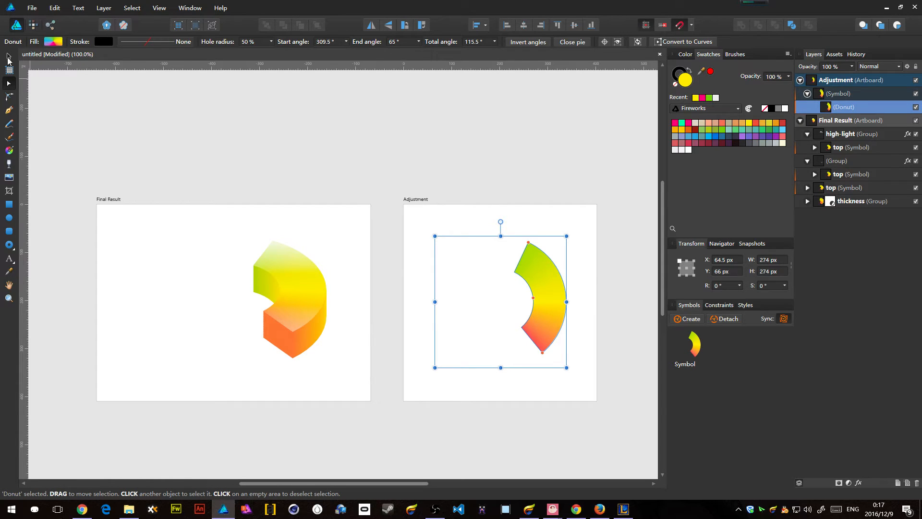
{"action": "key", "text": "v"}
{"action": "left_click", "coordinate": [582, 238]}
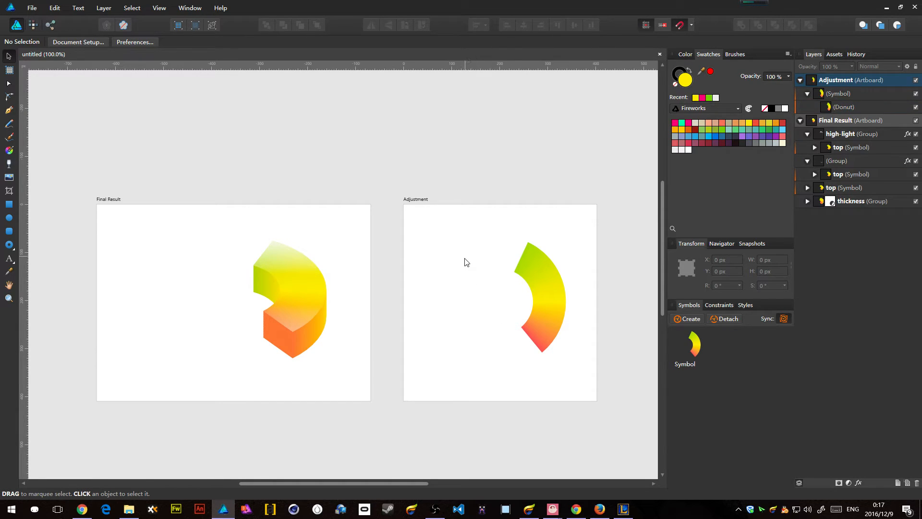
- Collapse the highlight groups and release the lowest symbol from the thickness group
{"action": "left_click", "coordinate": [807, 160]}
{"action": "left_click", "coordinate": [807, 134]}
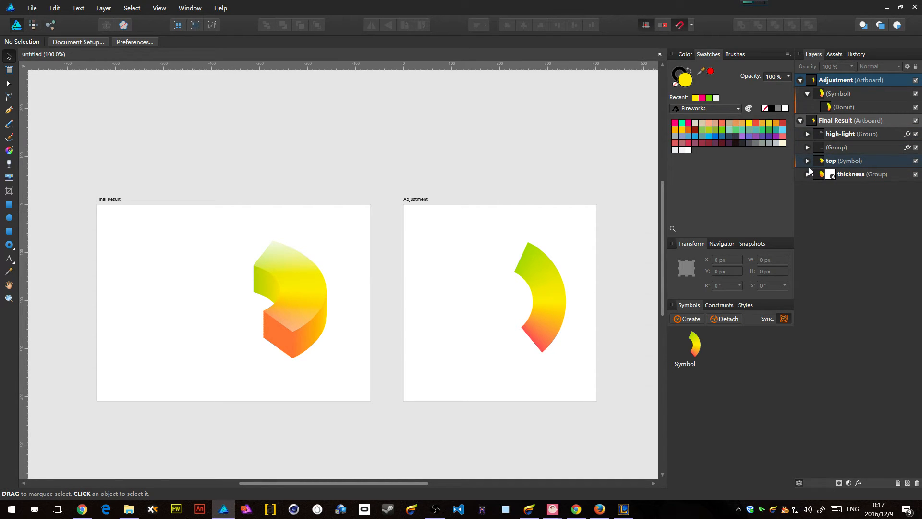
{"action": "left_click", "coordinate": [808, 176]}
{"action": "scroll", "coordinate": [866, 353], "scroll_direction": "down", "scroll_amount": 10}
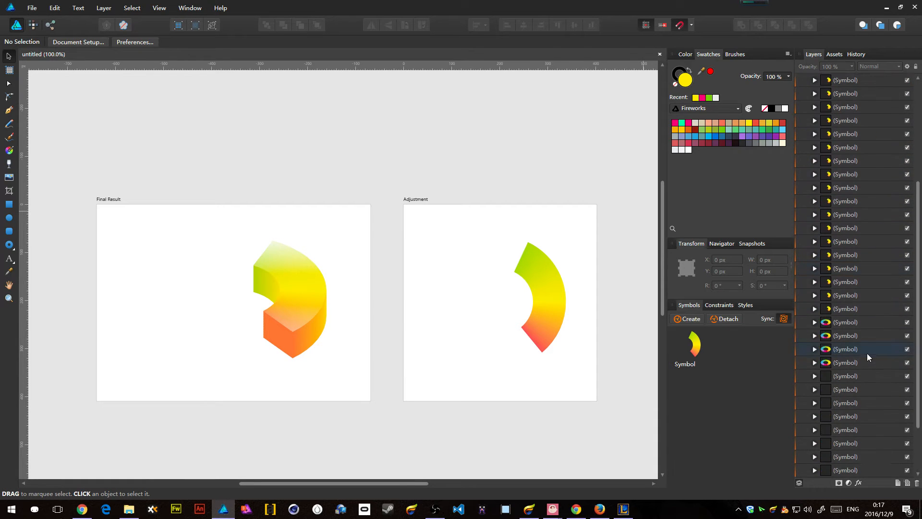
{"action": "left_click", "coordinate": [845, 471]}
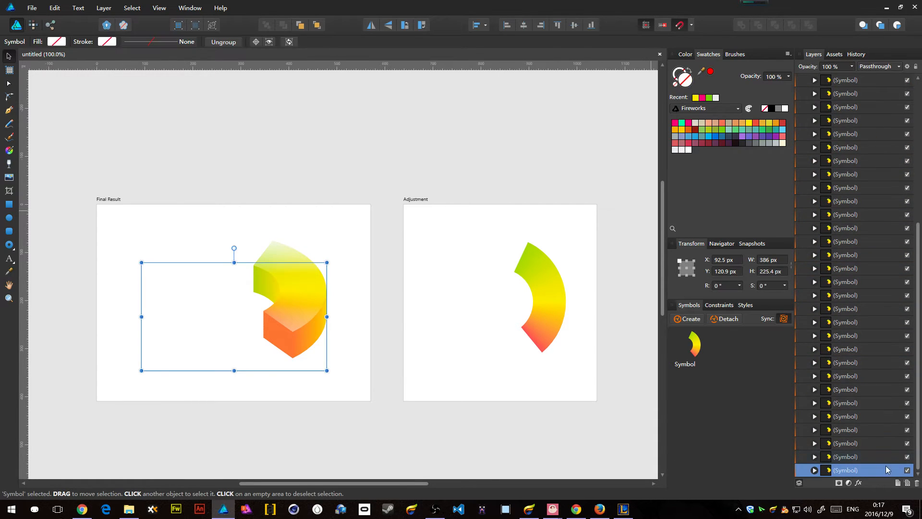
{"action": "scroll", "coordinate": [893, 405], "scroll_direction": "up", "scroll_amount": 10}
{"action": "scroll", "coordinate": [855, 336], "scroll_direction": "down", "scroll_amount": 10}
{"action": "right_click", "coordinate": [854, 473]}
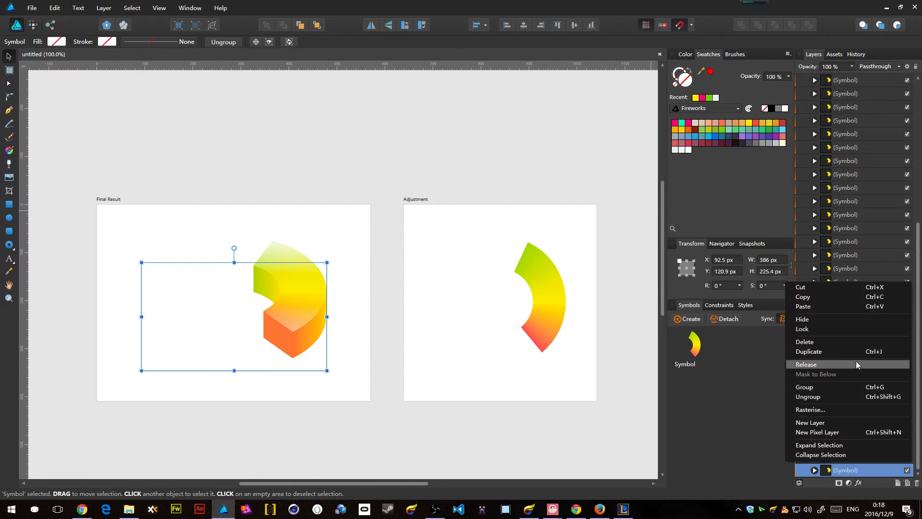
{"action": "left_click", "coordinate": [829, 364]}
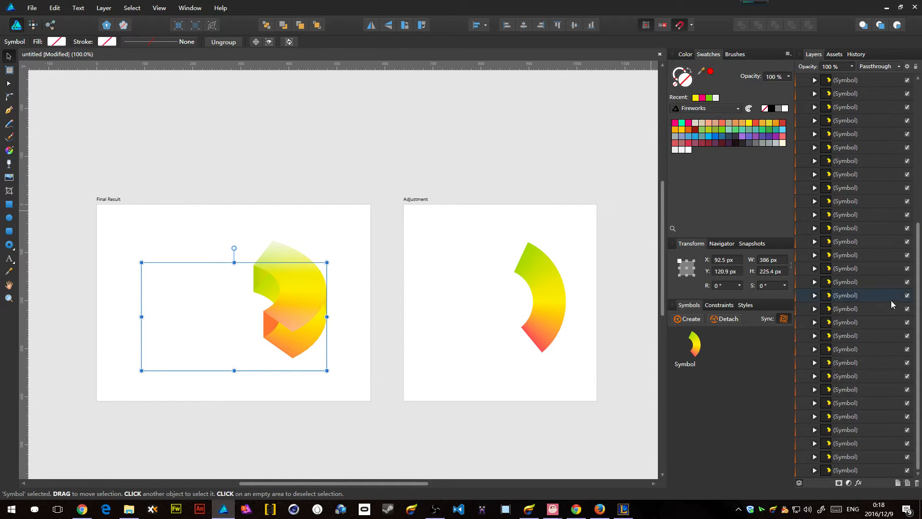
- Place the released symbol beneath the thickness group and put it into its own group
{"action": "scroll", "coordinate": [891, 298], "scroll_direction": "up", "scroll_amount": 5}
{"action": "left_click", "coordinate": [807, 188]}
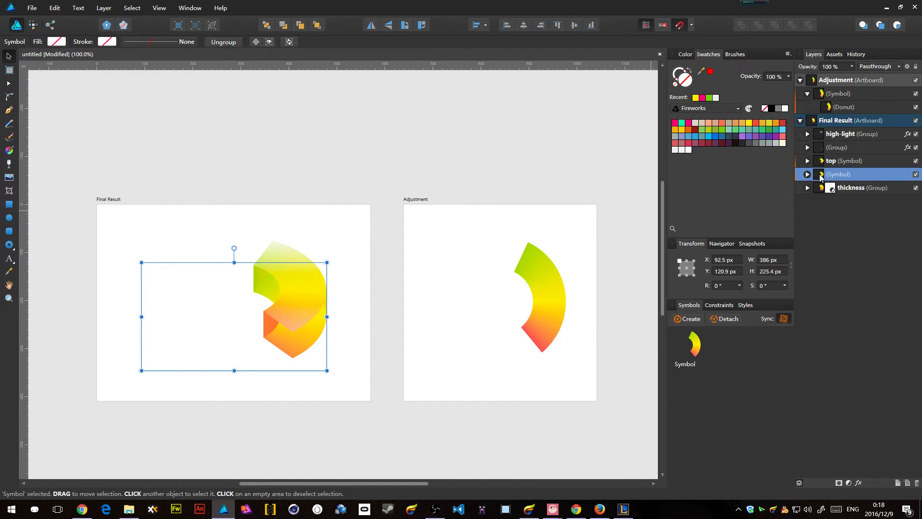
{"action": "left_click_drag", "start_coordinate": [820, 176], "coordinate": [806, 192]}
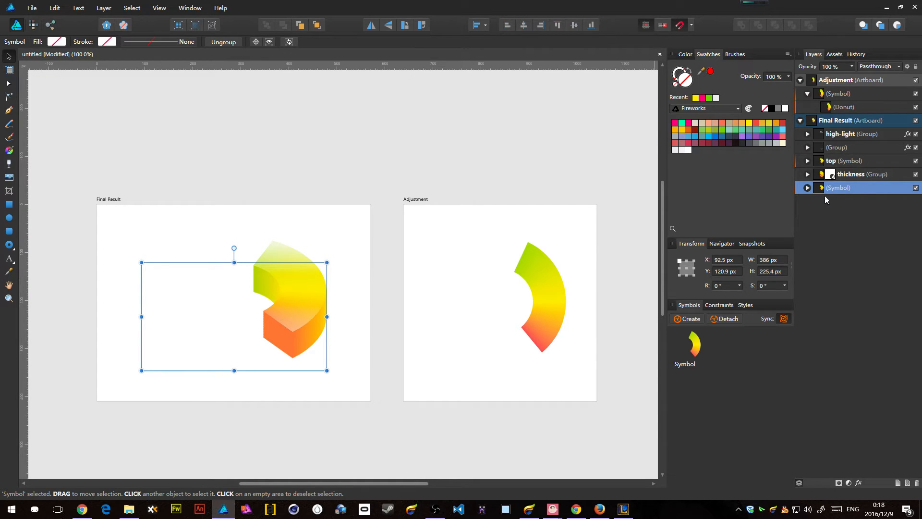
{"action": "key", "text": "ctrl+g"}
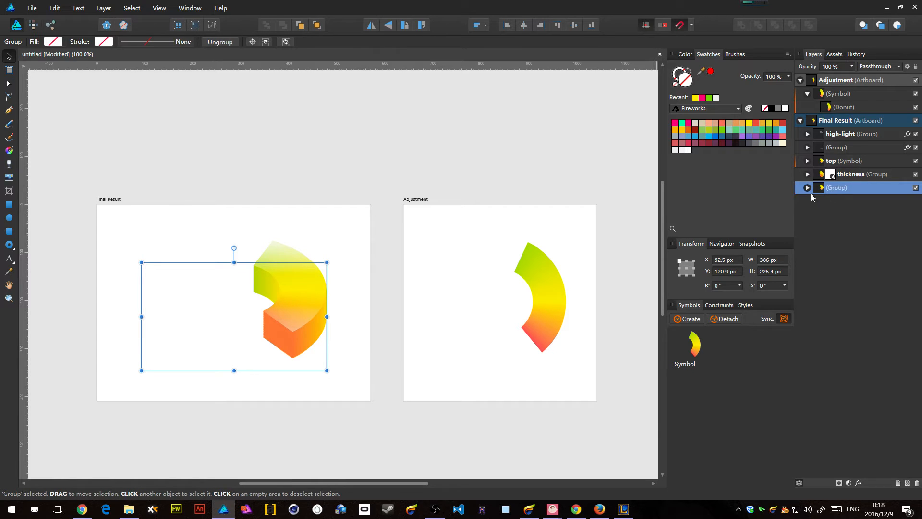
- Give the bottom group a black Color Overlay and a solid black outside Outline effect with a 6.4 px radius
{"action": "left_click", "coordinate": [859, 482]}
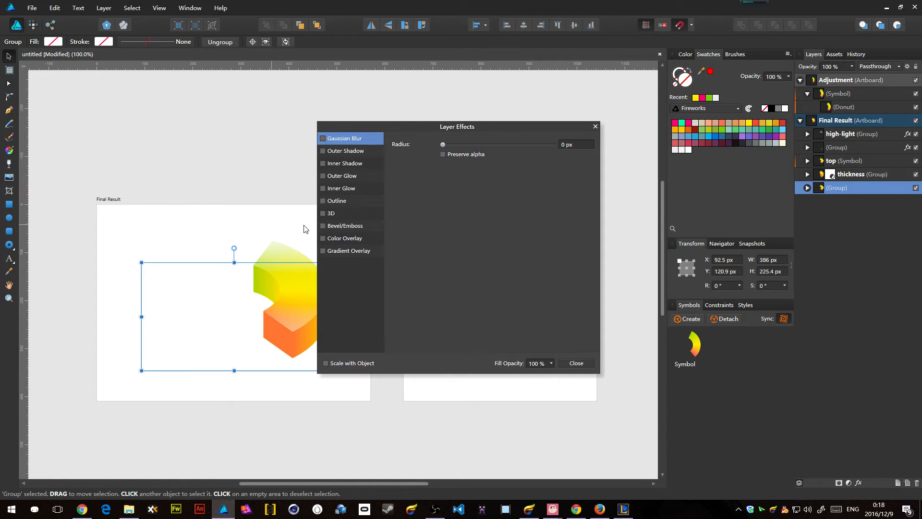
{"action": "left_click", "coordinate": [323, 238]}
{"action": "left_click", "coordinate": [343, 239]}
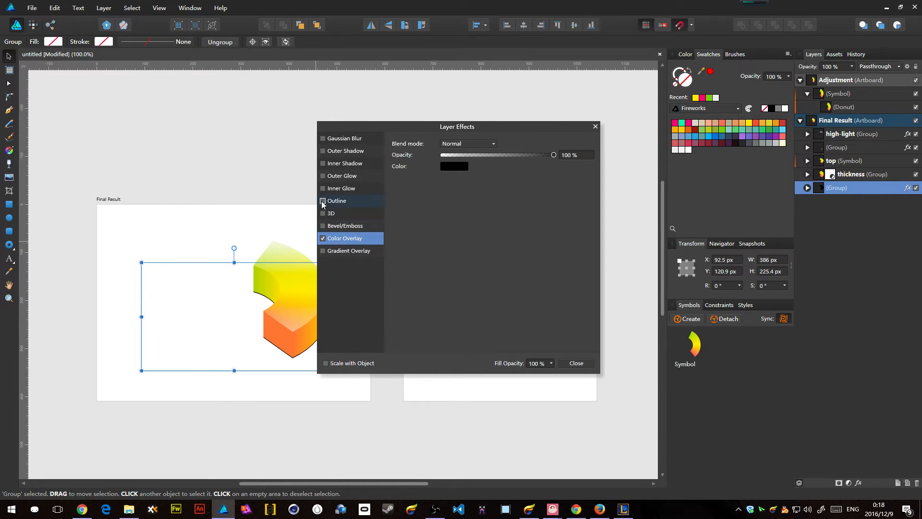
{"action": "left_click", "coordinate": [350, 206]}
{"action": "left_click_drag", "start_coordinate": [442, 166], "coordinate": [481, 166]}
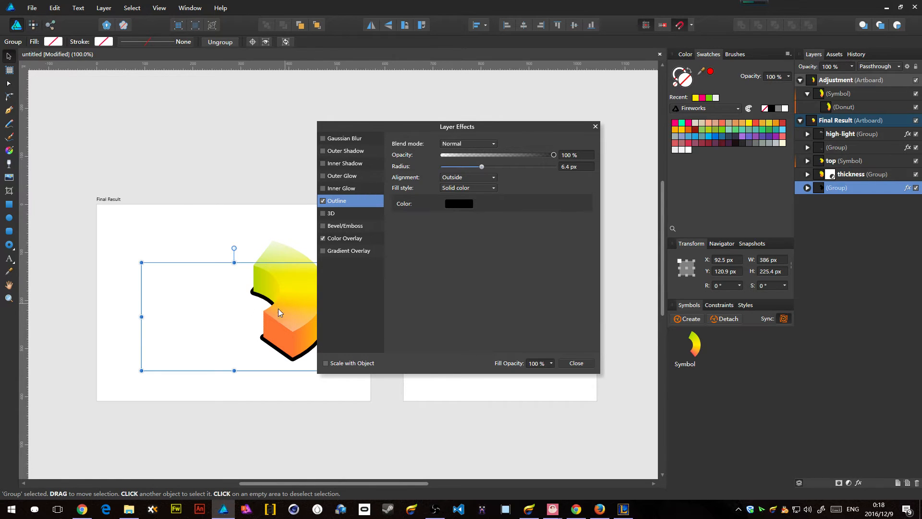
{"action": "left_click", "coordinate": [576, 363]}
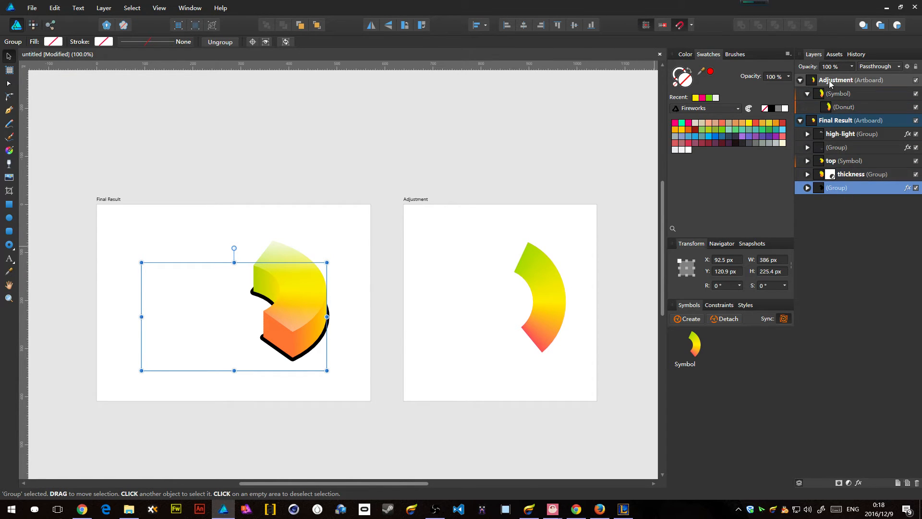
- Lower the bottom shadow group's opacity to 10% and save the document
{"action": "key", "text": "1"}
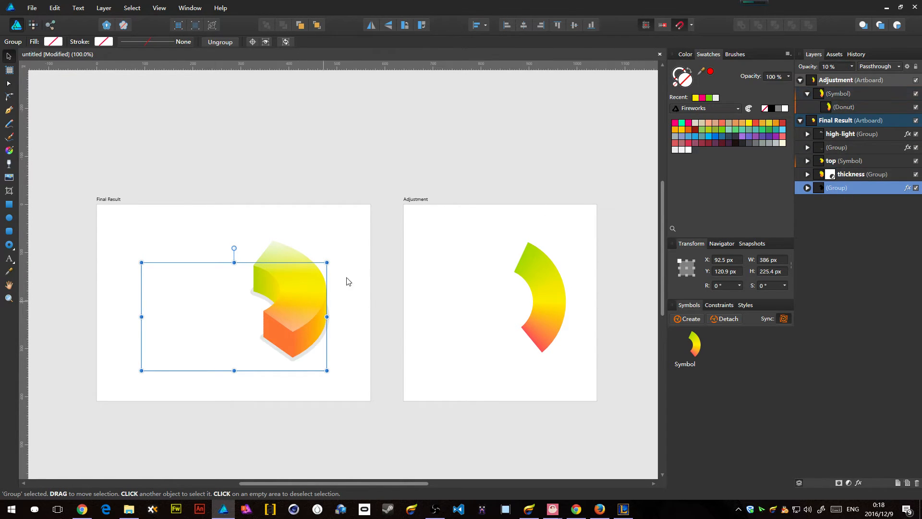
{"action": "left_click", "coordinate": [354, 270]}
{"action": "key", "text": "ctrl+s"}
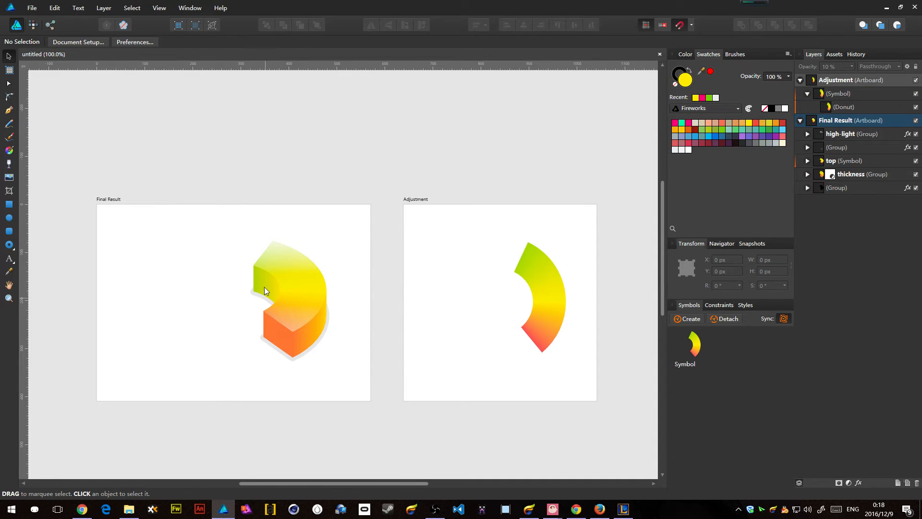
- Extend the Adjustment donut by moving its start angle to about 115°, then deselect it
{"action": "scroll", "coordinate": [270, 339], "scroll_direction": "up", "scroll_amount": 5}
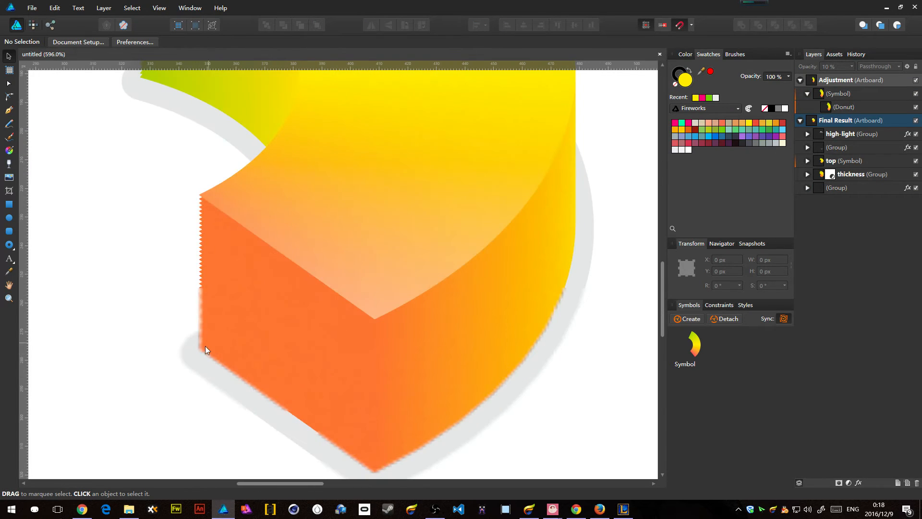
{"action": "key", "text": "ctrl+1"}
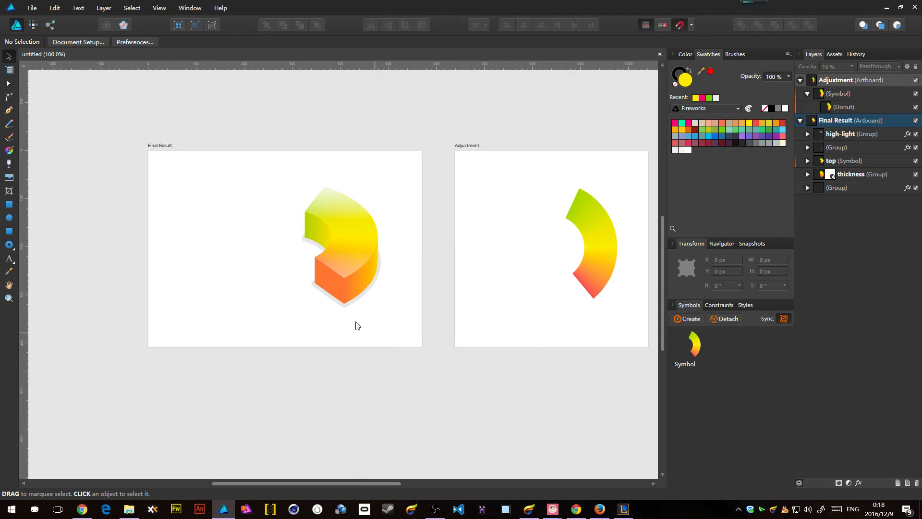
{"action": "left_click_drag", "start_coordinate": [310, 268], "coordinate": [327, 268]}
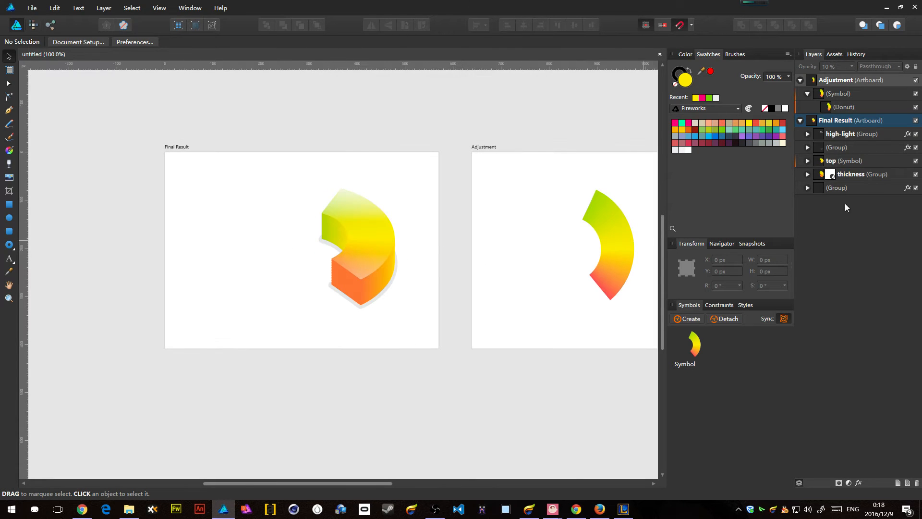
{"action": "left_click", "coordinate": [843, 108]}
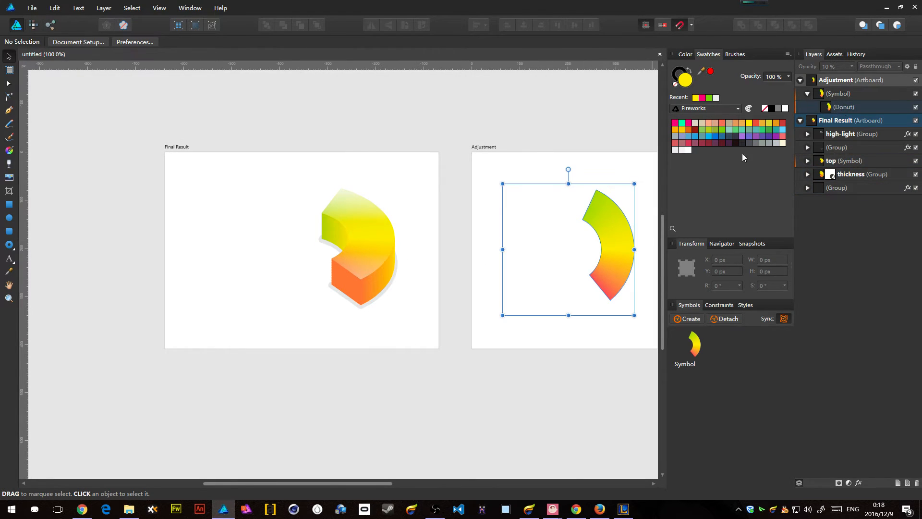
{"action": "key", "text": "a"}
{"action": "left_click_drag", "start_coordinate": [609, 298], "coordinate": [539, 175]}
{"action": "key", "text": "v"}
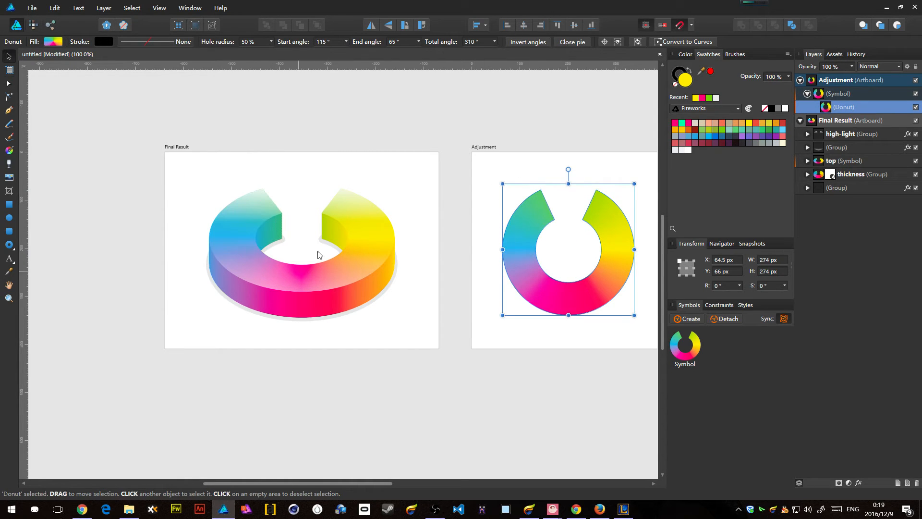
{"action": "left_click_drag", "start_coordinate": [407, 172], "coordinate": [441, 231]}
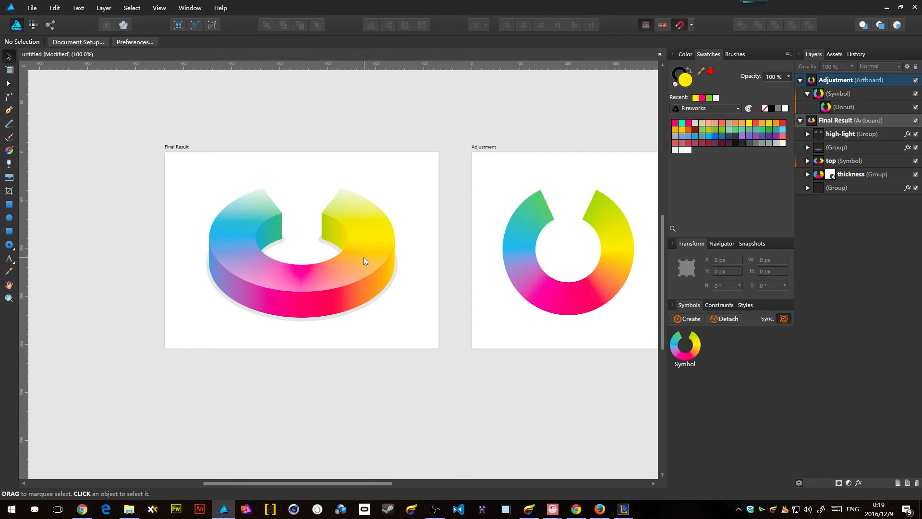
- Examine the ring's green inner cut edge close up, switching from vector view to pixel and Retina pixel previews
{"action": "scroll", "coordinate": [314, 232], "scroll_direction": "up", "scroll_amount": 7}
{"action": "scroll", "coordinate": [315, 233], "scroll_direction": "down", "scroll_amount": 1}
{"action": "left_click_drag", "start_coordinate": [354, 170], "coordinate": [449, 217]}
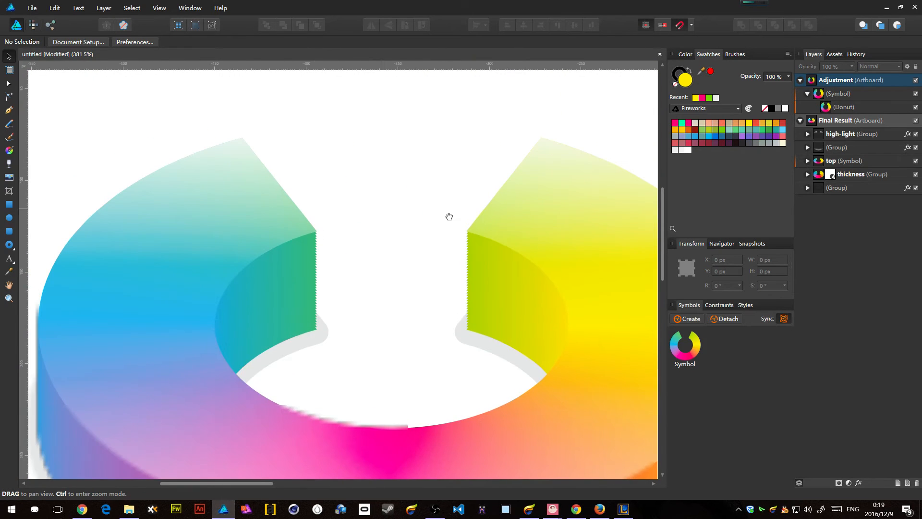
{"action": "scroll", "coordinate": [364, 260], "scroll_direction": "up", "scroll_amount": 6}
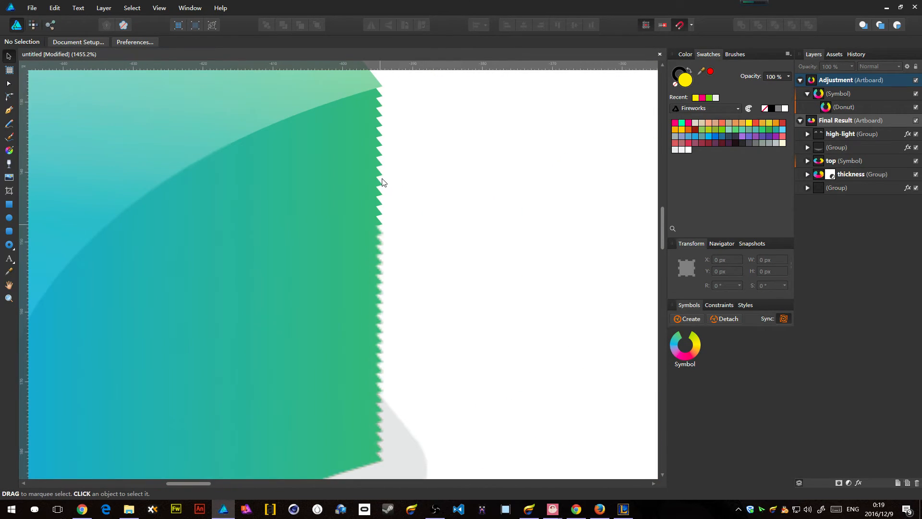
{"action": "left_click", "coordinate": [180, 25]}
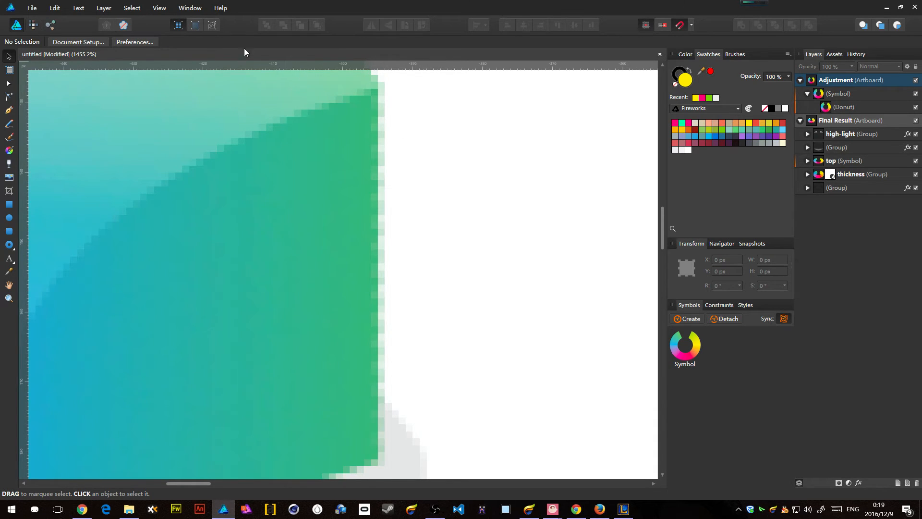
{"action": "left_click", "coordinate": [195, 26]}
{"action": "key", "text": "ctrl+1"}
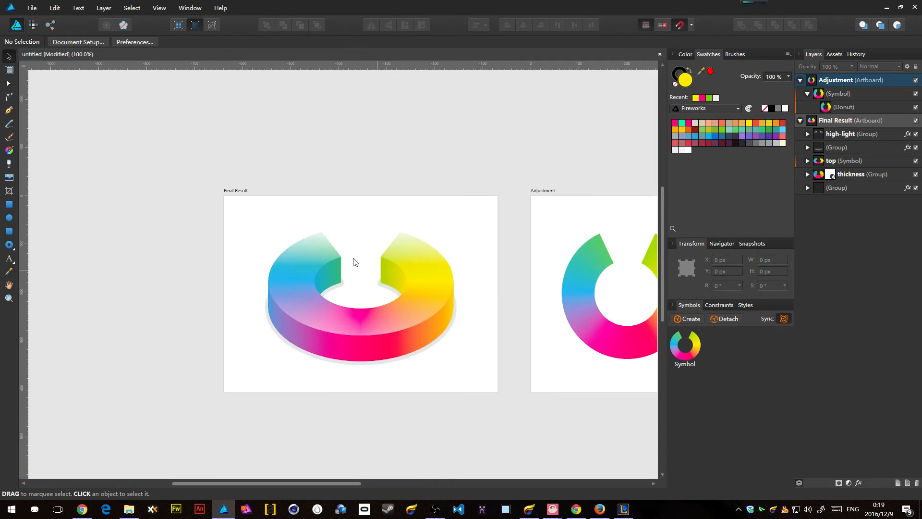
- Compare the green cut edge across the preview modes and return to the normal vector view
{"action": "scroll", "coordinate": [336, 268], "scroll_direction": "up", "scroll_amount": 10}
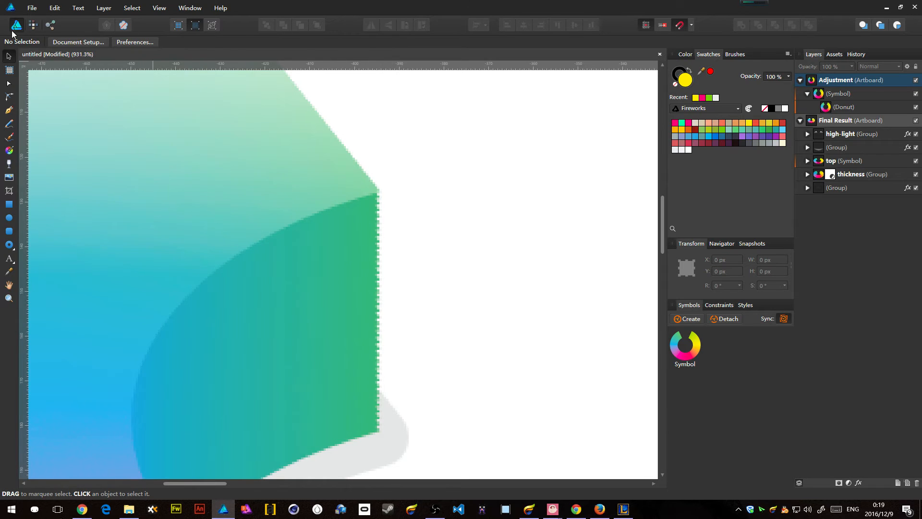
{"action": "left_click", "coordinate": [211, 25]}
{"action": "left_click", "coordinate": [195, 25]}
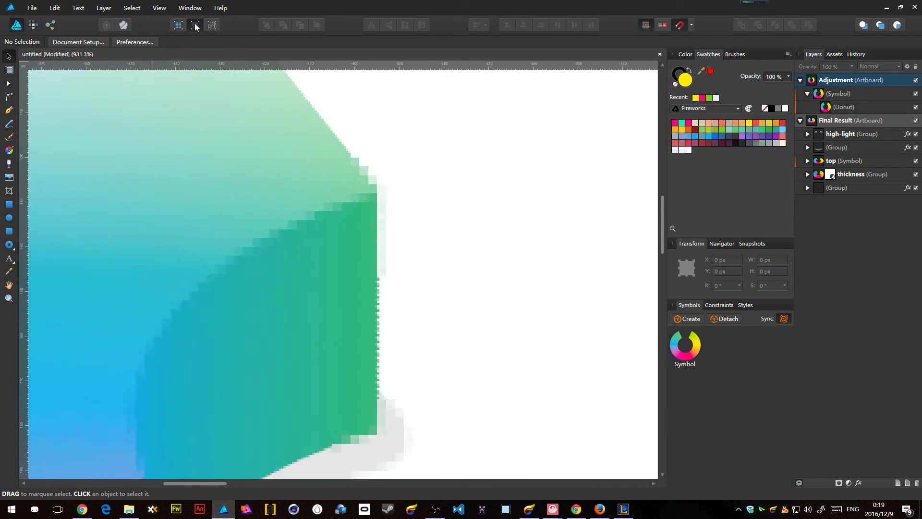
{"action": "left_click", "coordinate": [211, 25]}
{"action": "left_click", "coordinate": [212, 25]}
{"action": "scroll", "coordinate": [346, 263], "scroll_direction": "down", "scroll_amount": 5}
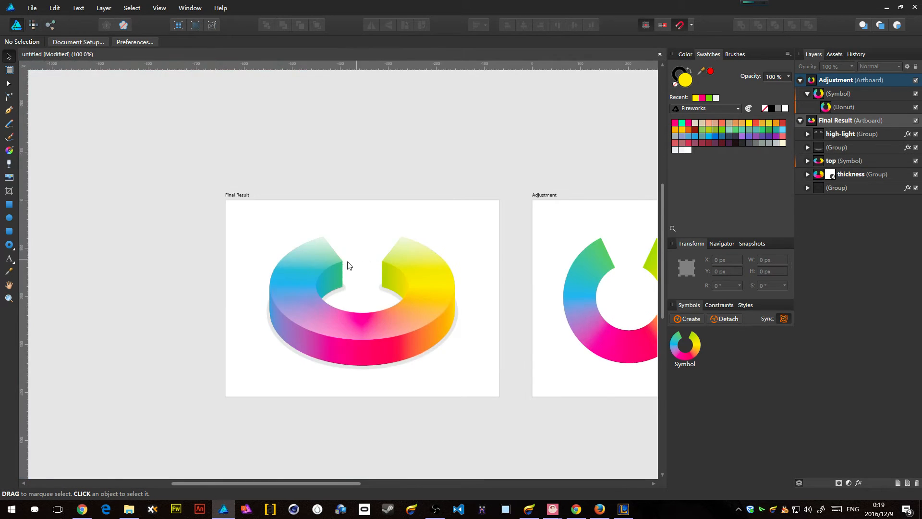
- Duplicate all 38 symbol instances inside the thickness group of the Final Result artboard
{"action": "scroll", "coordinate": [339, 264], "scroll_direction": "up", "scroll_amount": 4}
{"action": "scroll", "coordinate": [339, 263], "scroll_direction": "up", "scroll_amount": 2}
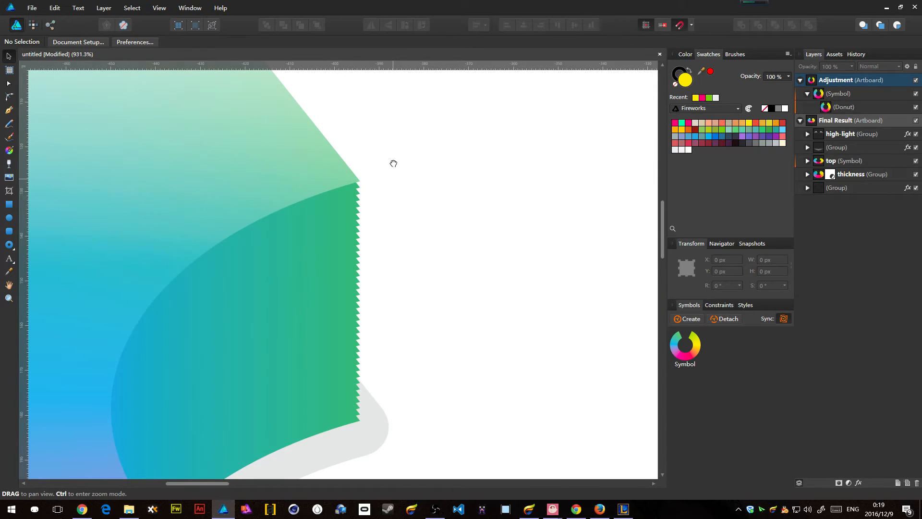
{"action": "left_click_drag", "start_coordinate": [393, 163], "coordinate": [394, 134]}
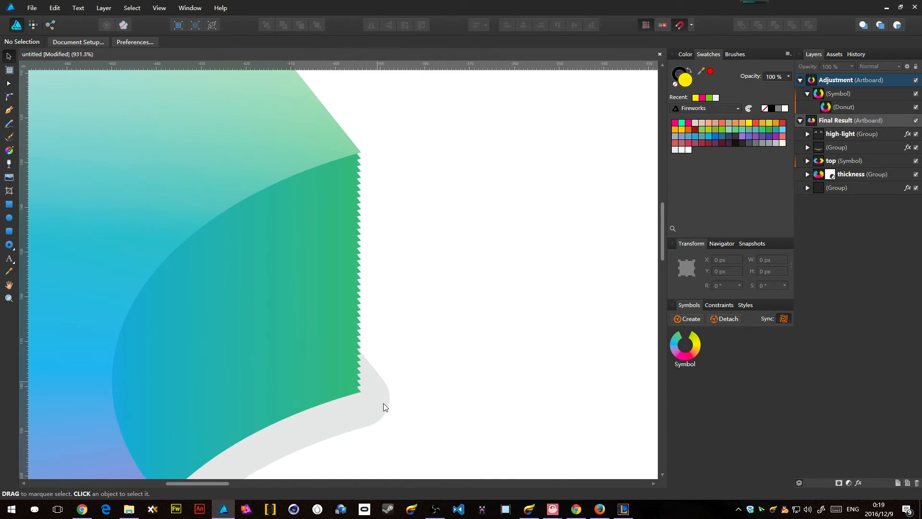
{"action": "left_click", "coordinate": [809, 174]}
{"action": "scroll", "coordinate": [857, 307], "scroll_direction": "down", "scroll_amount": 3}
{"action": "left_click", "coordinate": [857, 321]}
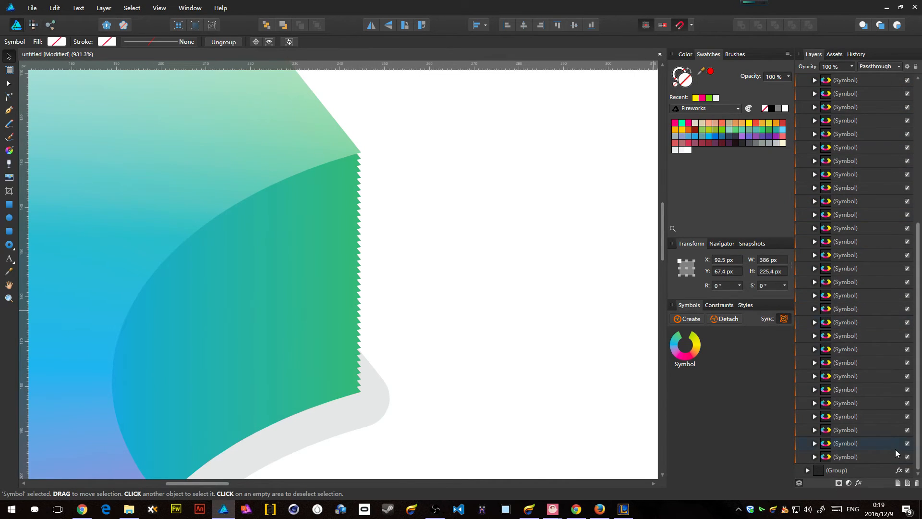
{"action": "left_click", "coordinate": [864, 457], "text": "shift"}
{"action": "scroll", "coordinate": [852, 228], "scroll_direction": "up", "scroll_amount": 3}
{"action": "scroll", "coordinate": [849, 221], "scroll_direction": "up", "scroll_amount": 3}
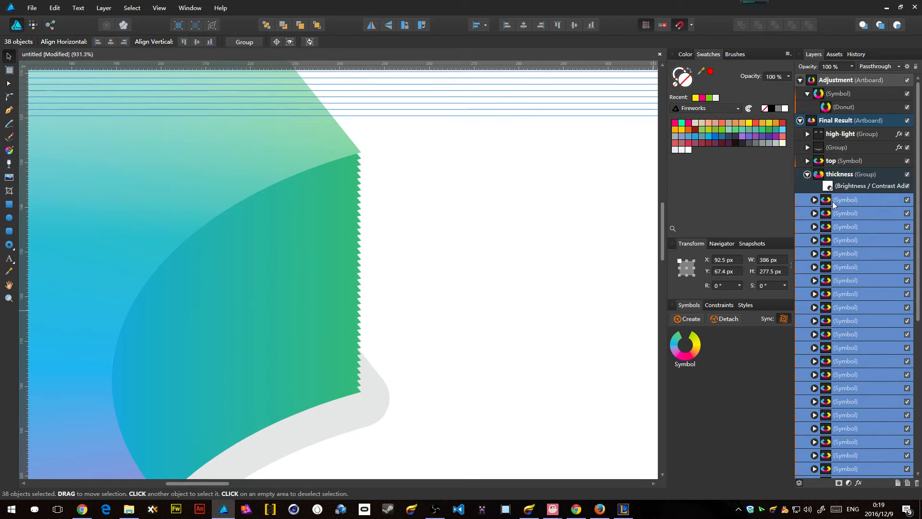
{"action": "key", "text": "ctrl+j"}
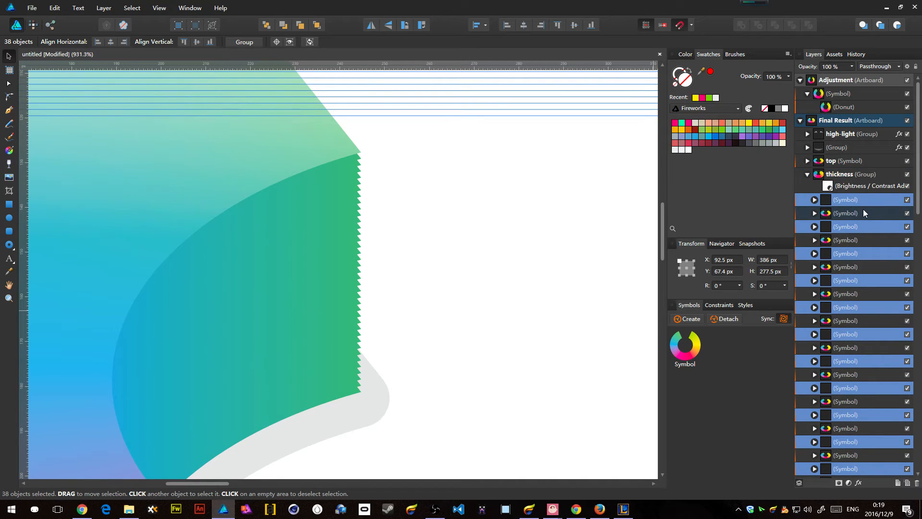
- Select all 76 symbols in the thickness group and space them evenly in the vertical direction with auto distribute
{"action": "left_click", "coordinate": [864, 212]}
{"action": "scroll", "coordinate": [865, 336], "scroll_direction": "down", "scroll_amount": 10}
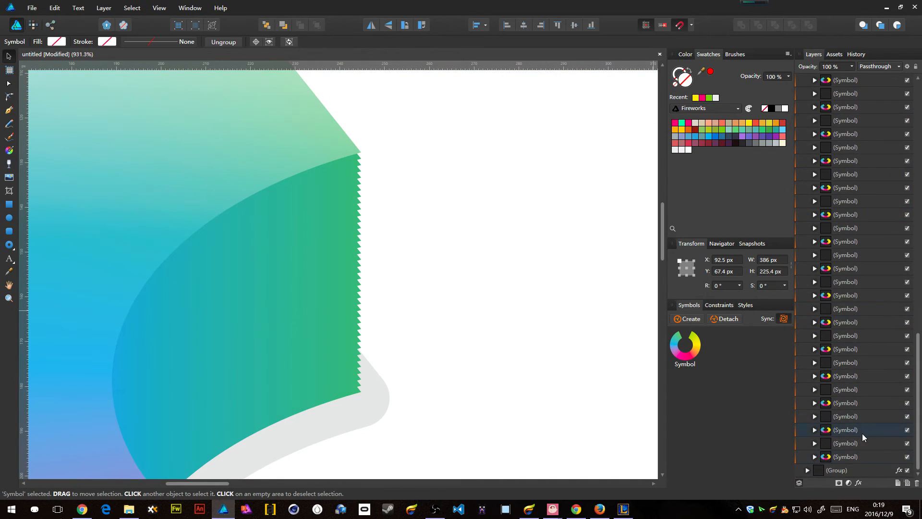
{"action": "left_click", "coordinate": [851, 457], "text": "shift"}
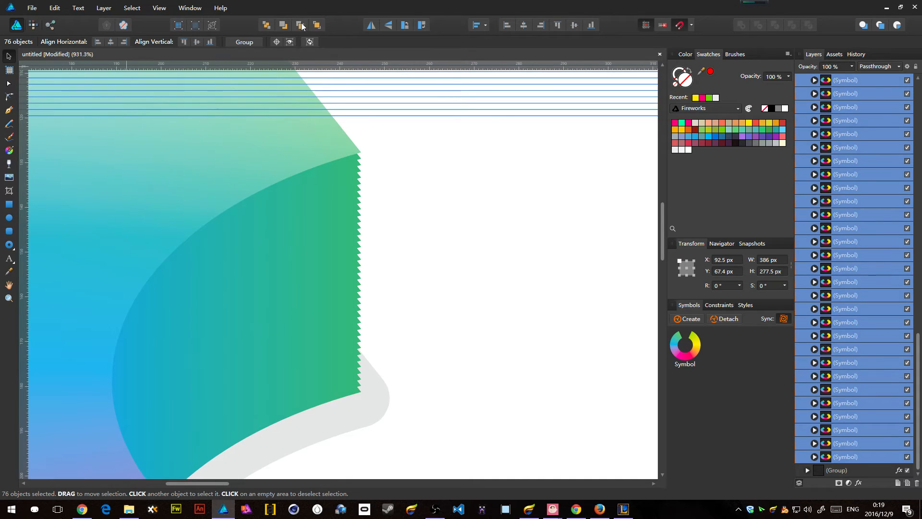
{"action": "left_click", "coordinate": [485, 25]}
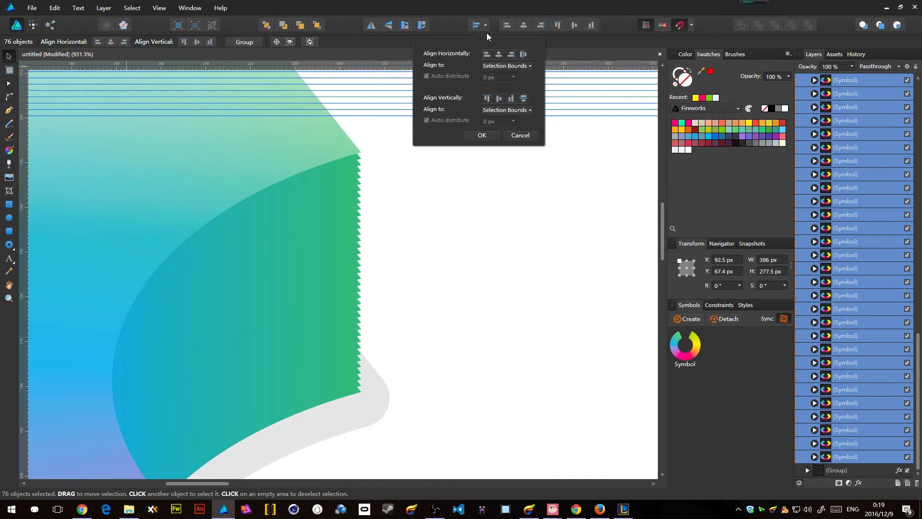
{"action": "left_click", "coordinate": [524, 100]}
{"action": "left_click", "coordinate": [525, 99]}
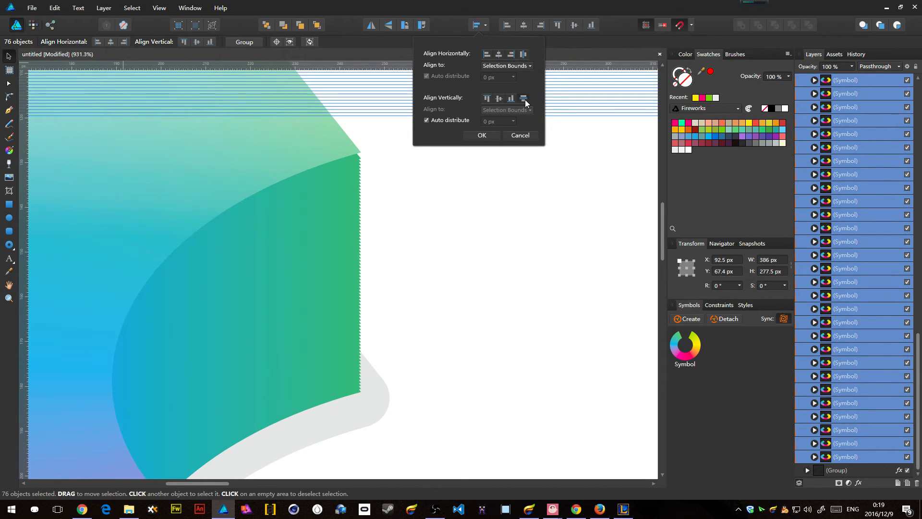
{"action": "left_click", "coordinate": [481, 135]}
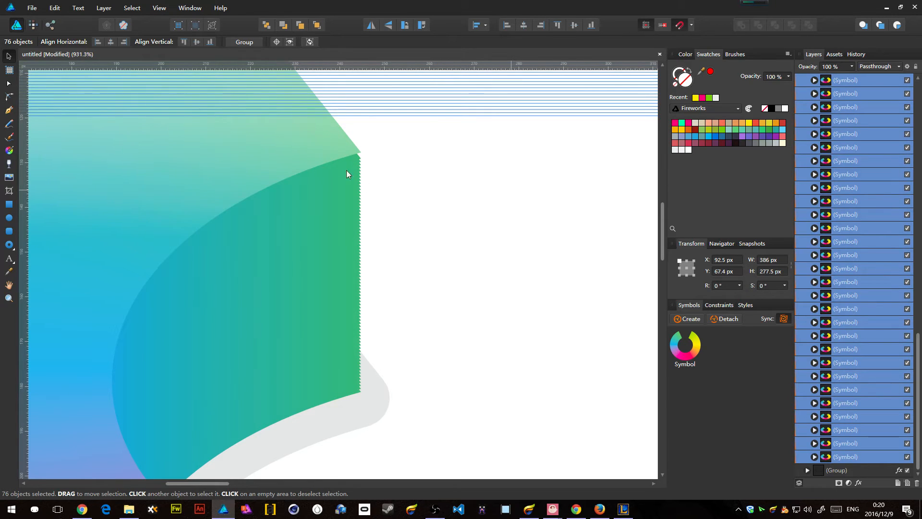
- Deselect the symbols and examine the ring's green cut edge at several zoom levels, briefly comparing it in pixel view
{"action": "scroll", "coordinate": [486, 172], "scroll_direction": "down", "scroll_amount": 10}
{"action": "left_click", "coordinate": [490, 124]}
{"action": "scroll", "coordinate": [471, 169], "scroll_direction": "up", "scroll_amount": 12}
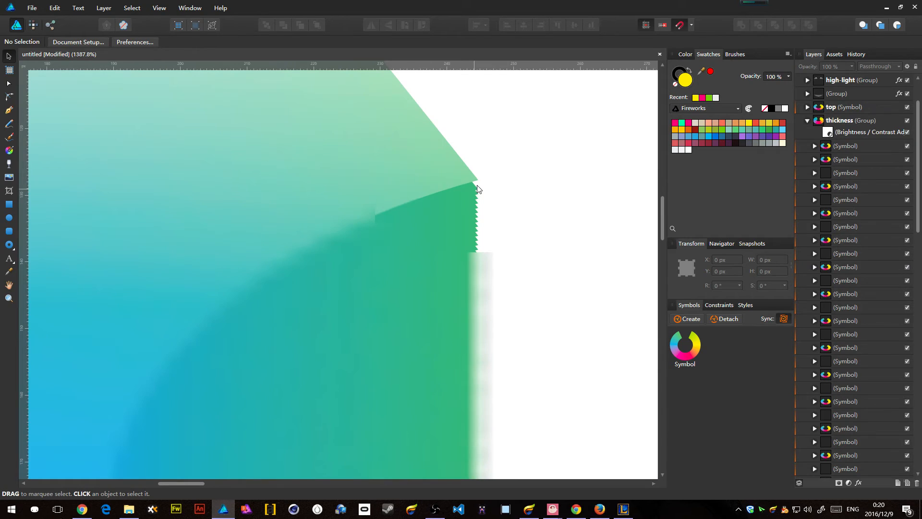
{"action": "left_click", "coordinate": [179, 30]}
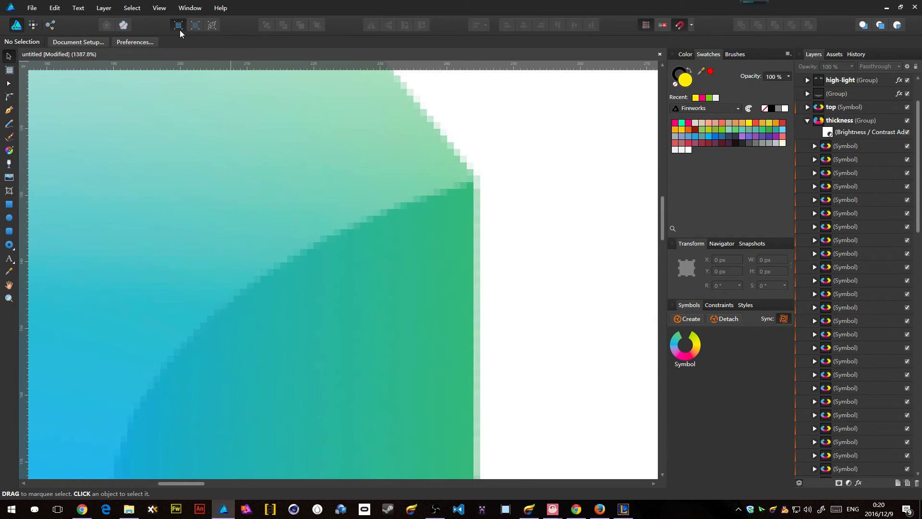
{"action": "left_click", "coordinate": [179, 29]}
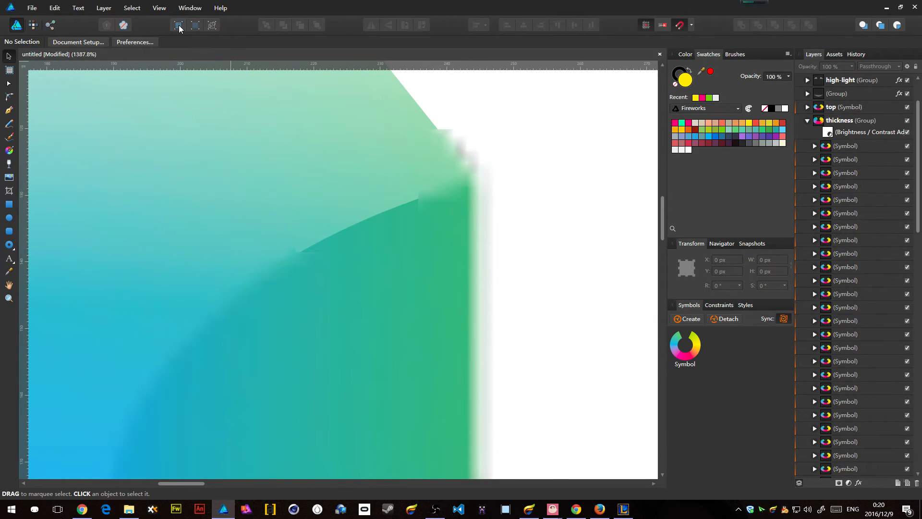
{"action": "scroll", "coordinate": [339, 281], "scroll_direction": "down", "scroll_amount": 10}
{"action": "scroll", "coordinate": [341, 269], "scroll_direction": "up", "scroll_amount": 13}
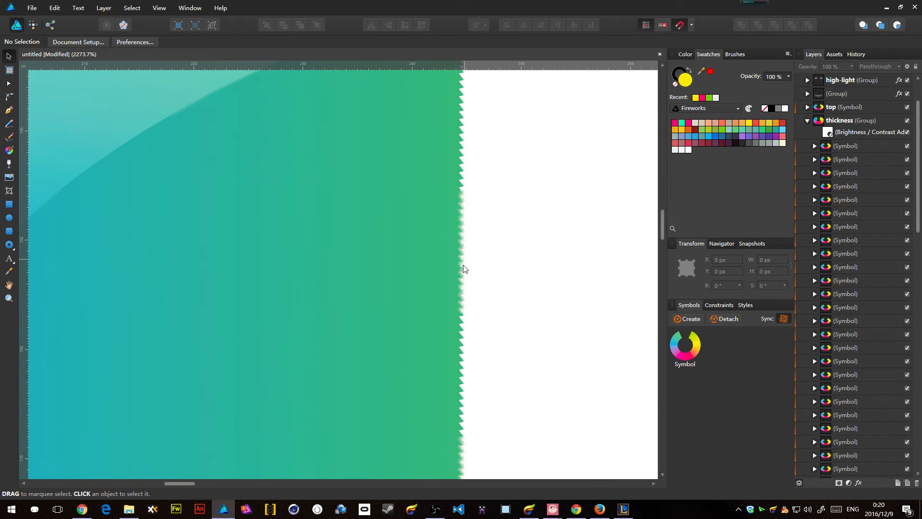
{"action": "scroll", "coordinate": [464, 268], "scroll_direction": "down", "scroll_amount": 10}
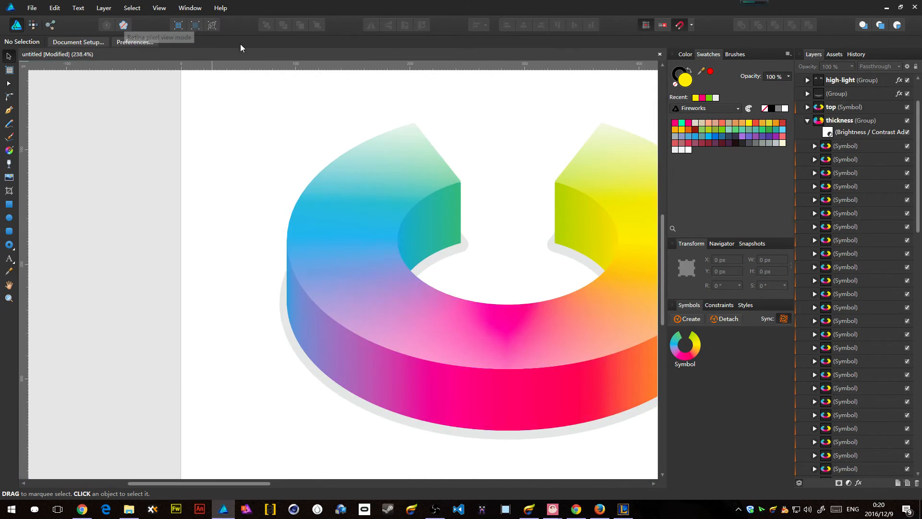
- Nudge the high-light group, the unnamed group below it and the top symbol down 1 px together, then save the document
{"action": "left_click", "coordinate": [422, 184]}
{"action": "scroll", "coordinate": [453, 174], "scroll_direction": "up", "scroll_amount": 5}
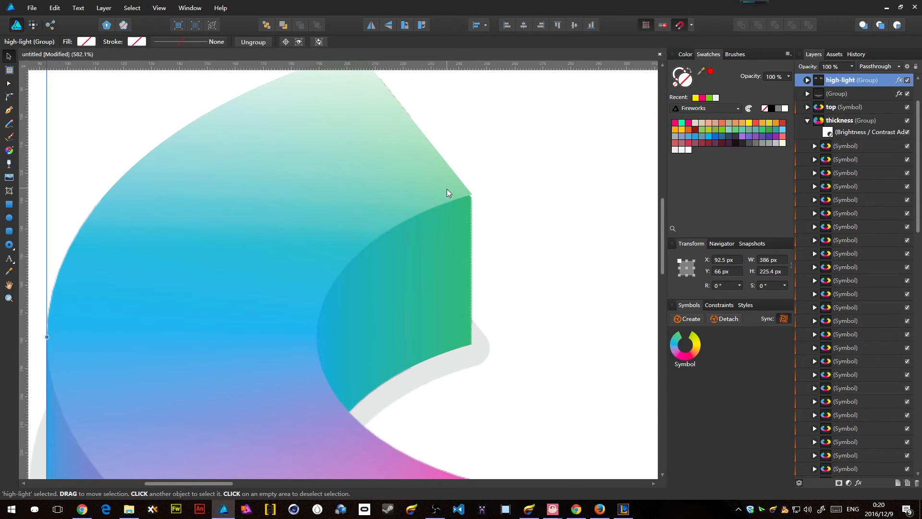
{"action": "left_click", "coordinate": [848, 107], "text": "shift"}
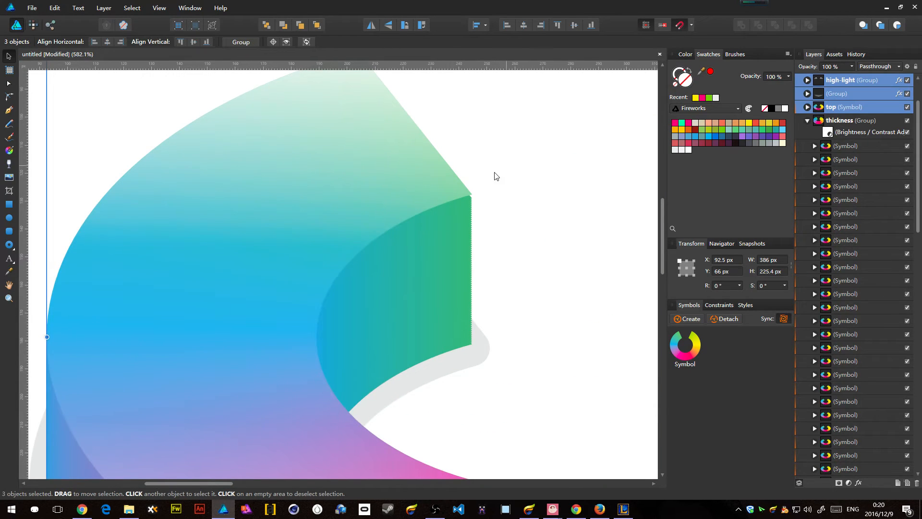
{"action": "scroll", "coordinate": [466, 183], "scroll_direction": "up", "scroll_amount": 4}
{"action": "key", "text": "Down"}
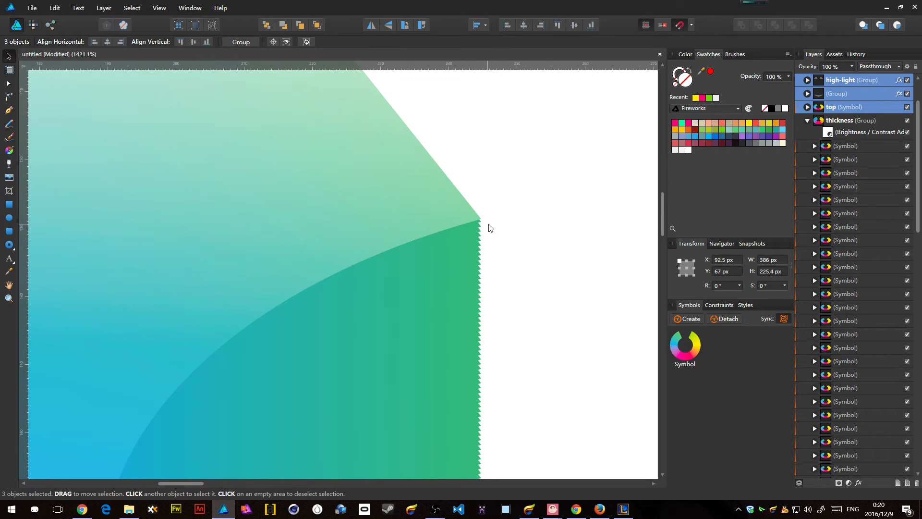
{"action": "key", "text": "ctrl+1"}
{"action": "key", "text": "ctrl+d"}
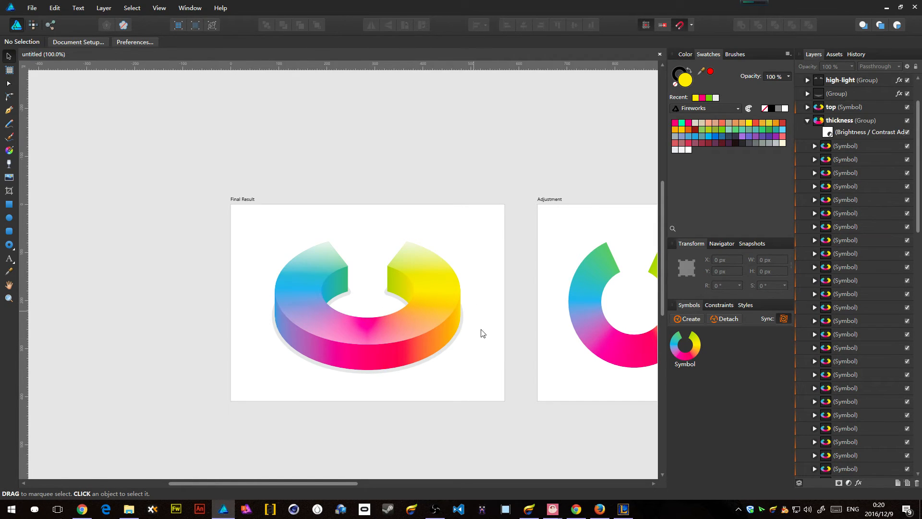
- Shorten the Adjustment donut by moving its start angle to about 135°, then deselect it
{"action": "left_click", "coordinate": [433, 307]}
{"action": "key", "text": "ctrl+d"}
{"action": "left_click_drag", "start_coordinate": [497, 306], "coordinate": [434, 314]}
{"action": "left_click", "coordinate": [597, 273]}
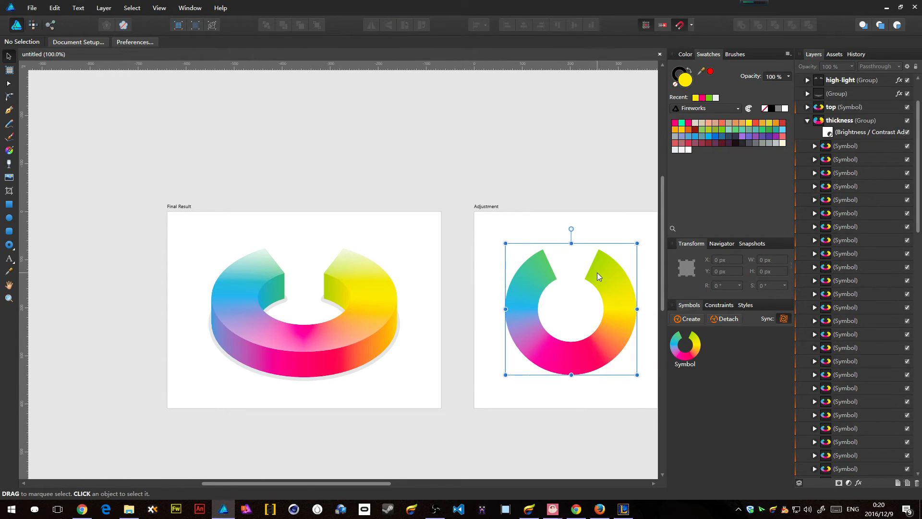
{"action": "double_click", "coordinate": [539, 255]}
{"action": "key", "text": "a"}
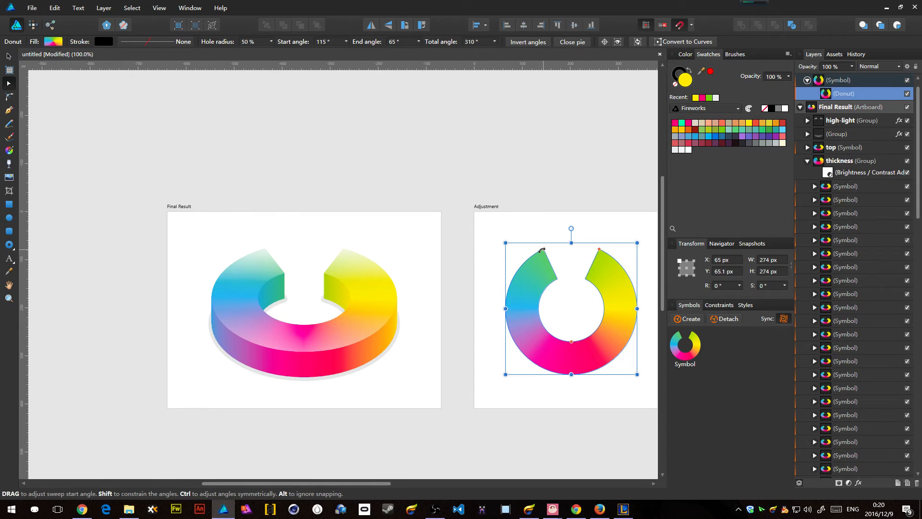
{"action": "left_click_drag", "start_coordinate": [543, 249], "coordinate": [541, 272]}
{"action": "key", "text": "v"}
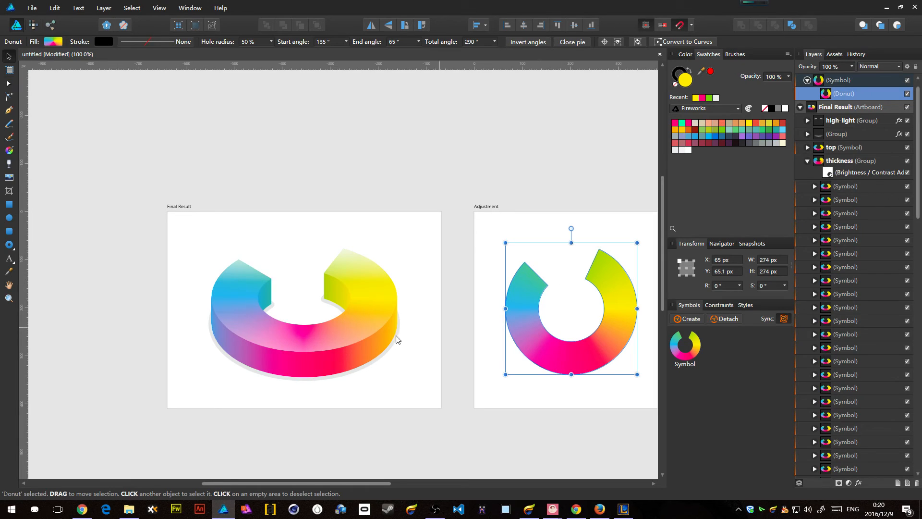
{"action": "left_click", "coordinate": [396, 237]}
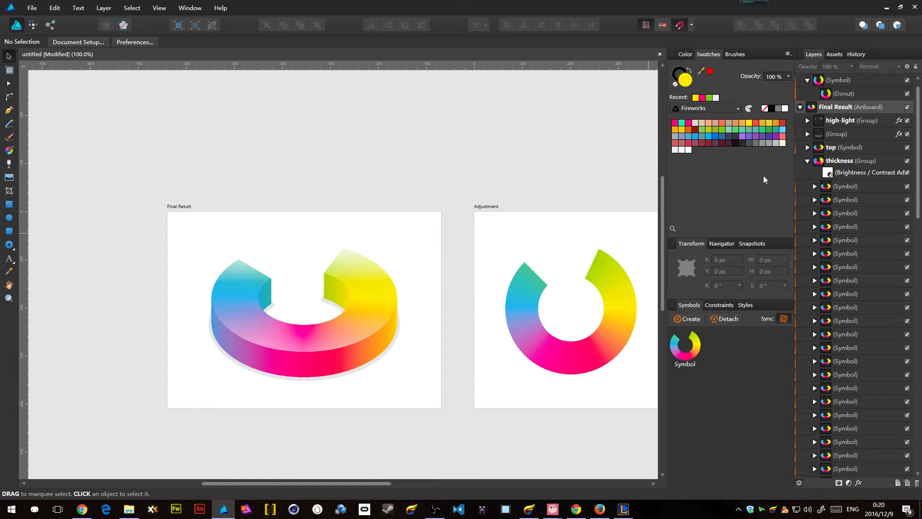
- Collapse the thickness group and rename the bottommost group in the Final Result artboard as shadow
{"action": "left_click", "coordinate": [808, 161]}
{"action": "left_click", "coordinate": [844, 162]}
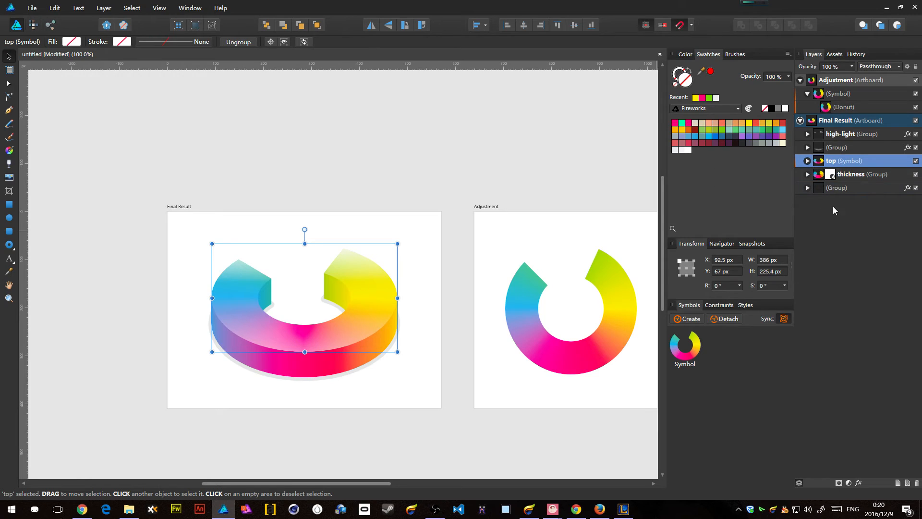
{"action": "left_click", "coordinate": [808, 187]}
{"action": "left_click", "coordinate": [844, 202]}
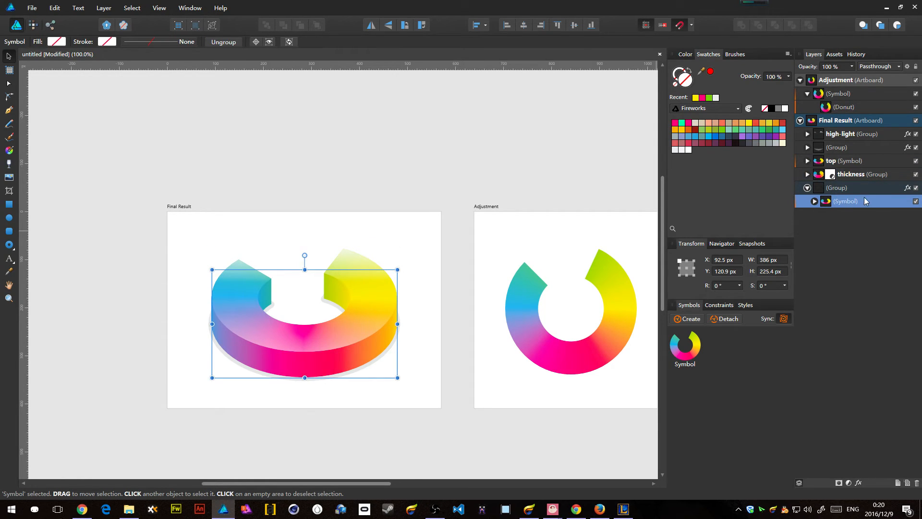
{"action": "left_click", "coordinate": [836, 187]}
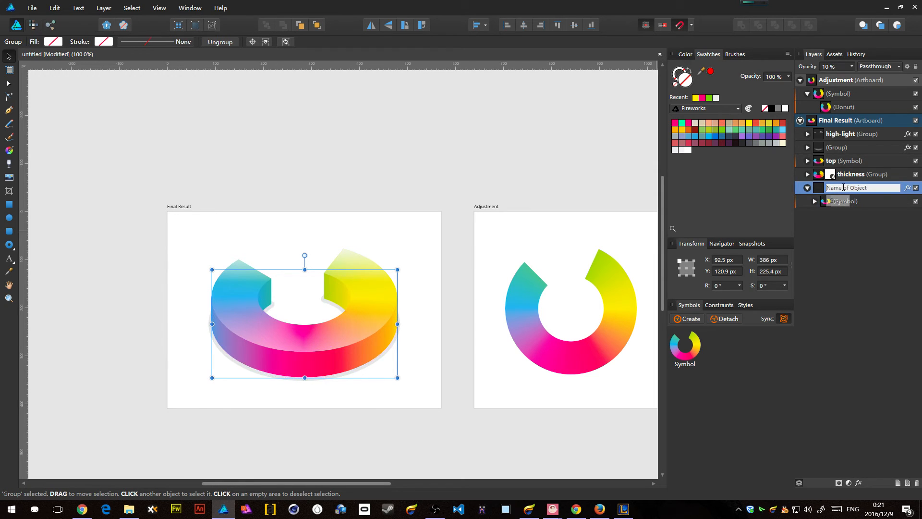
{"action": "double_click", "coordinate": [837, 188]}
{"action": "type", "text": "shadow"}
{"action": "key", "text": "Return"}
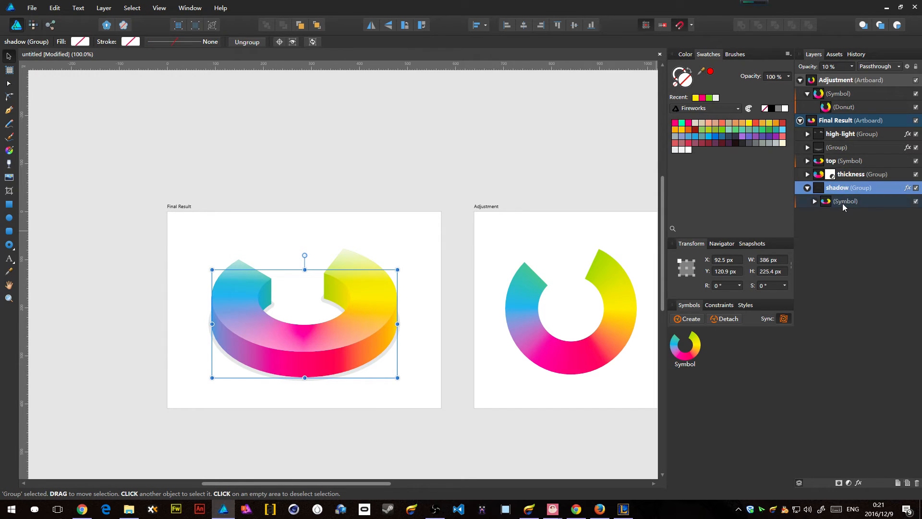
- Duplicate the symbol inside the shadow group and move the copy out of the group to directly above the top symbol
{"action": "left_click", "coordinate": [842, 202]}
{"action": "key", "text": "ctrl+j"}
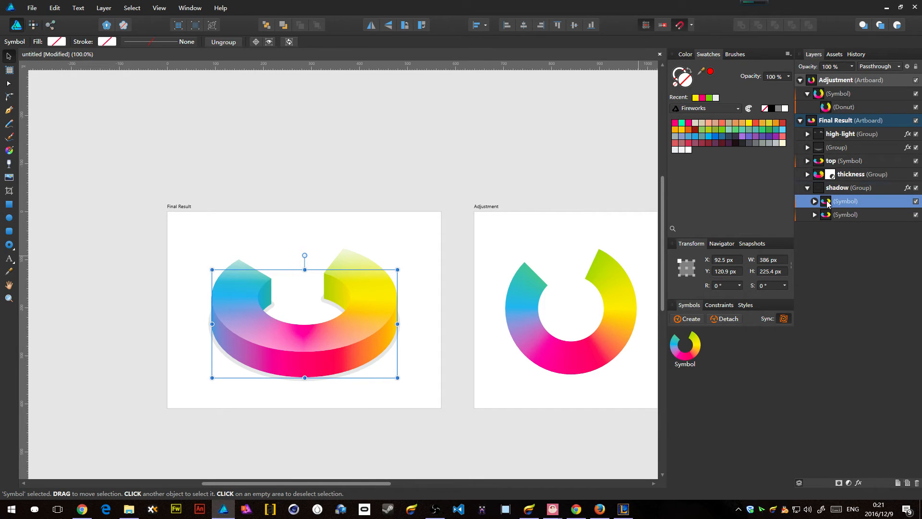
{"action": "left_click_drag", "start_coordinate": [830, 202], "coordinate": [810, 199]}
{"action": "left_click", "coordinate": [808, 202]}
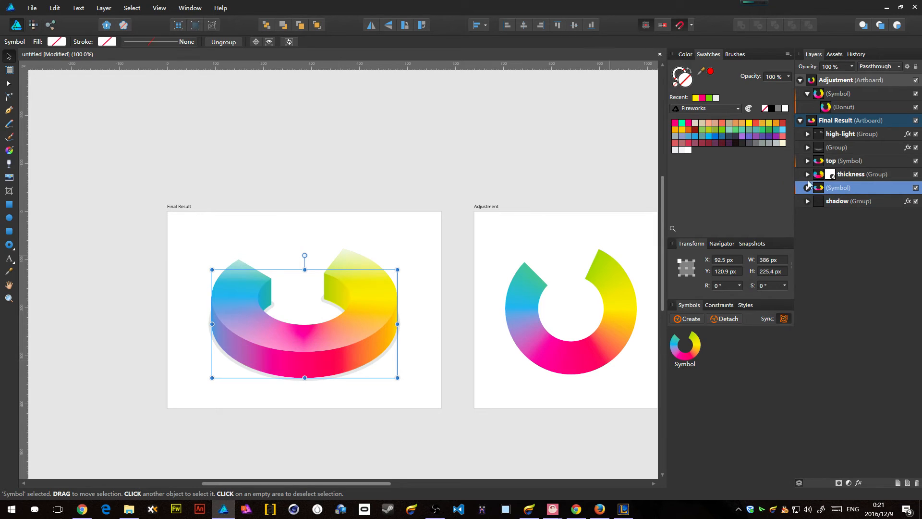
{"action": "left_click_drag", "start_coordinate": [835, 191], "coordinate": [819, 157]}
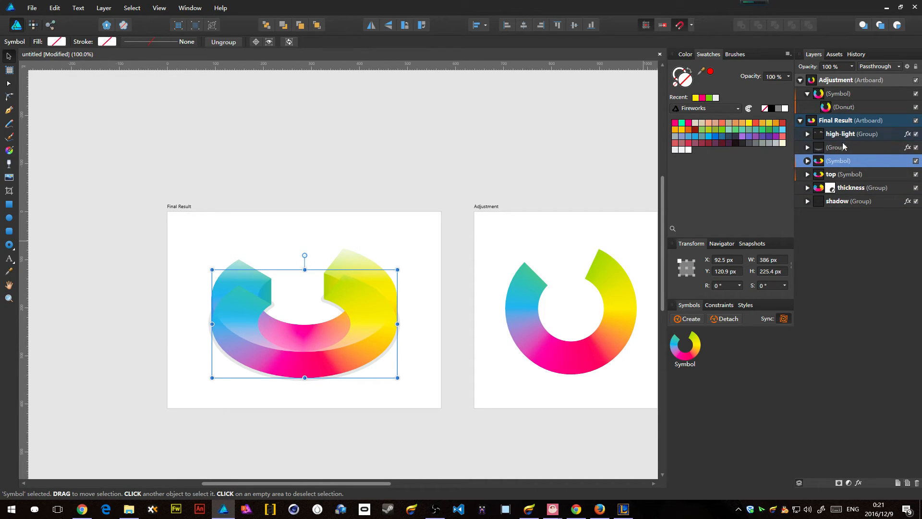
- Group the copied symbol directly above the top symbol on its own and set the group's blend mode to Multiply
{"action": "left_click", "coordinate": [876, 68]}
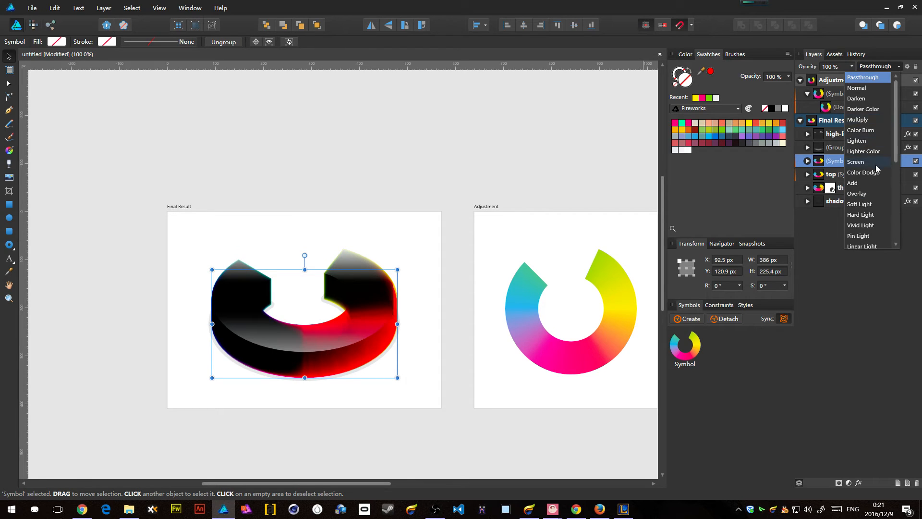
{"action": "left_click", "coordinate": [867, 77]}
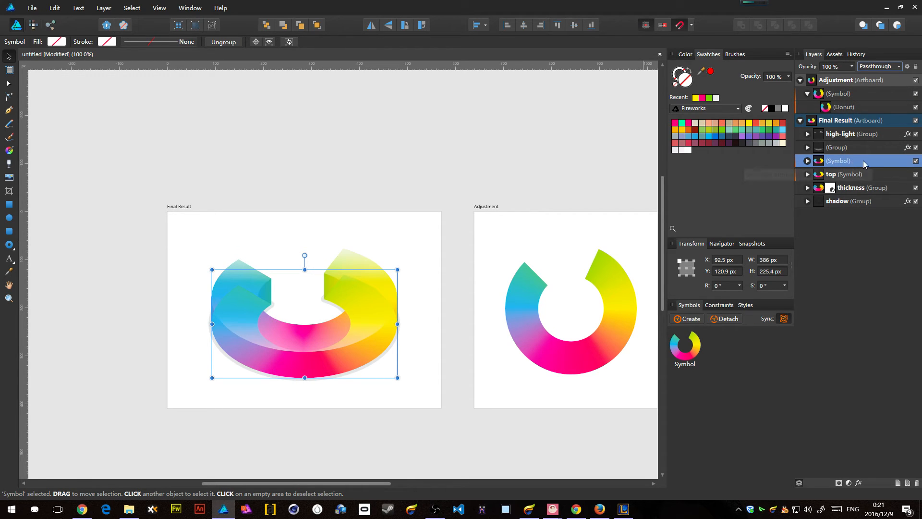
{"action": "double_click", "coordinate": [844, 150]}
{"action": "left_click", "coordinate": [843, 161]}
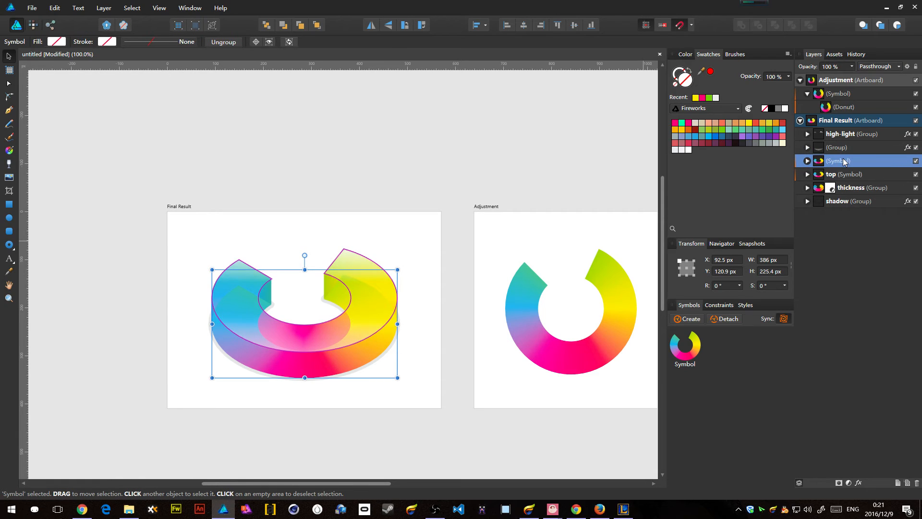
{"action": "key", "text": "ctrl+g"}
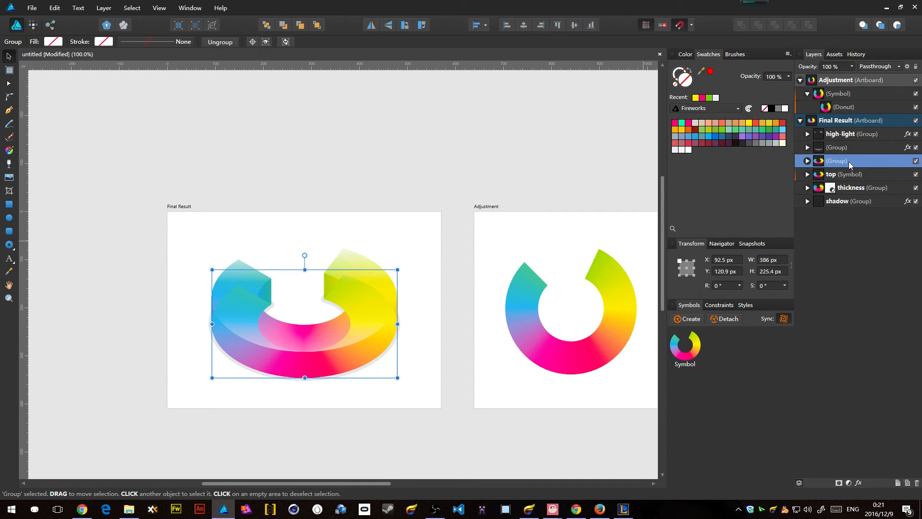
{"action": "left_click", "coordinate": [885, 67]}
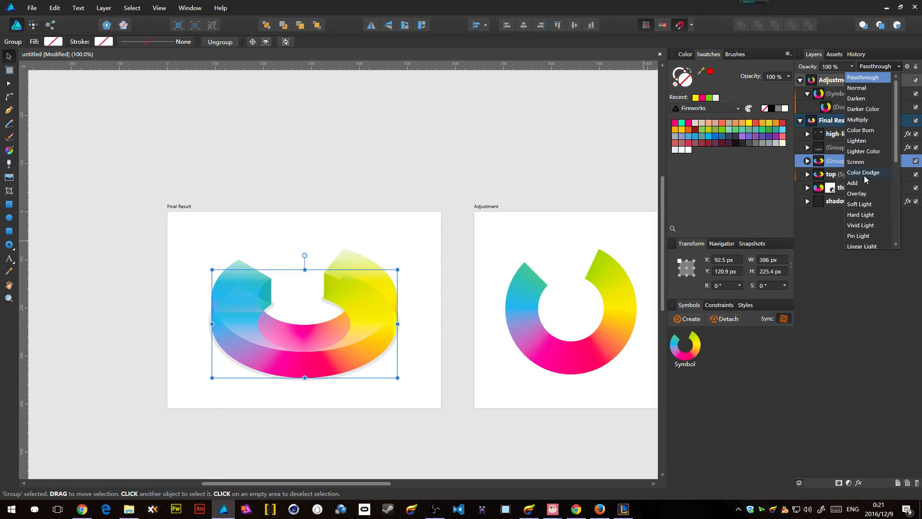
{"action": "left_click", "coordinate": [857, 120]}
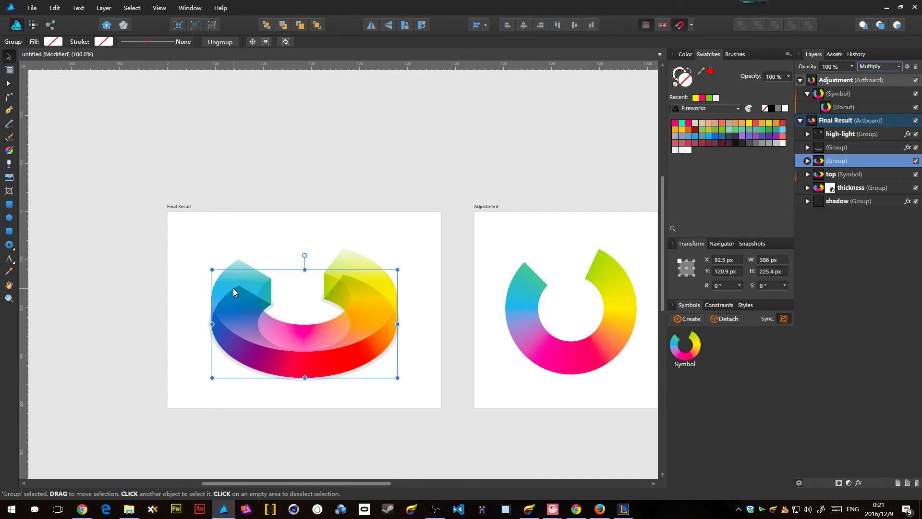
- Set the Multiply group's opacity to 20 %, then deselect it and check the blended overlay on the chart up close
{"action": "left_click", "coordinate": [838, 68]}
{"action": "type", "text": "10"}
{"action": "key", "text": "Return"}
{"action": "left_click", "coordinate": [838, 67]}
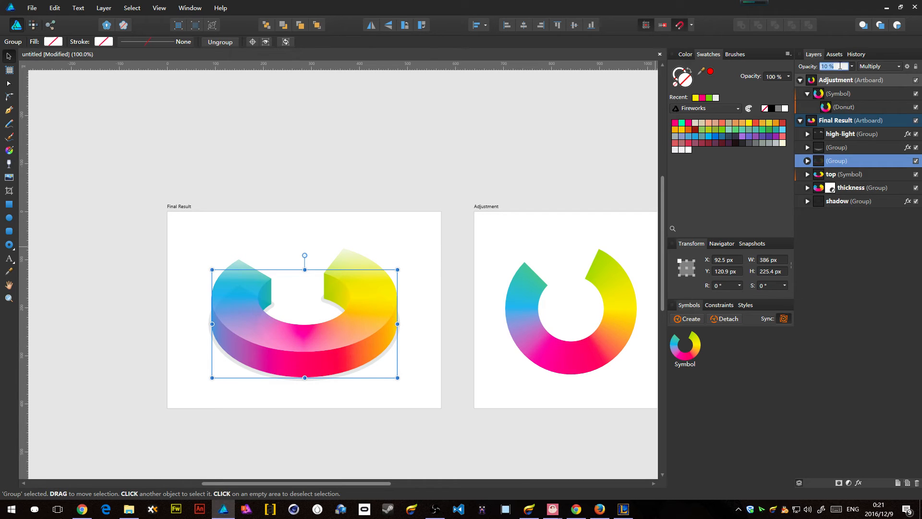
{"action": "type", "text": "20"}
{"action": "key", "text": "Return"}
{"action": "left_click", "coordinate": [424, 250]}
{"action": "scroll", "coordinate": [321, 298], "scroll_direction": "up", "scroll_amount": 5}
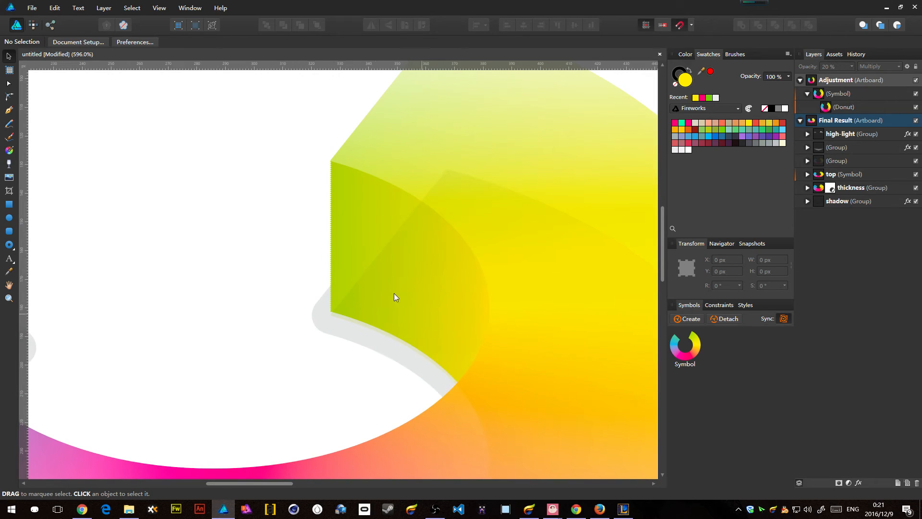
{"action": "key", "text": "ctrl+1"}
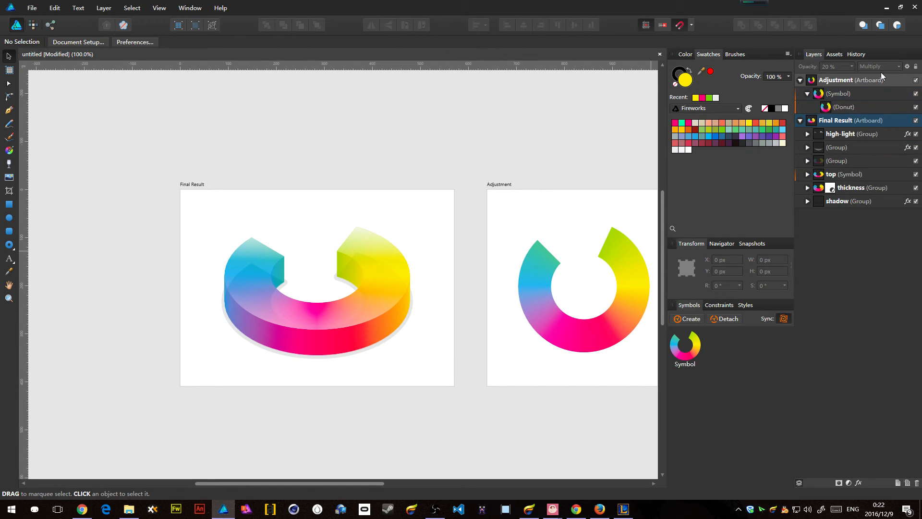
- Rename the unnamed group directly below the high-light group as hihg-light-2
{"action": "left_click", "coordinate": [842, 154]}
{"action": "left_click", "coordinate": [842, 165]}
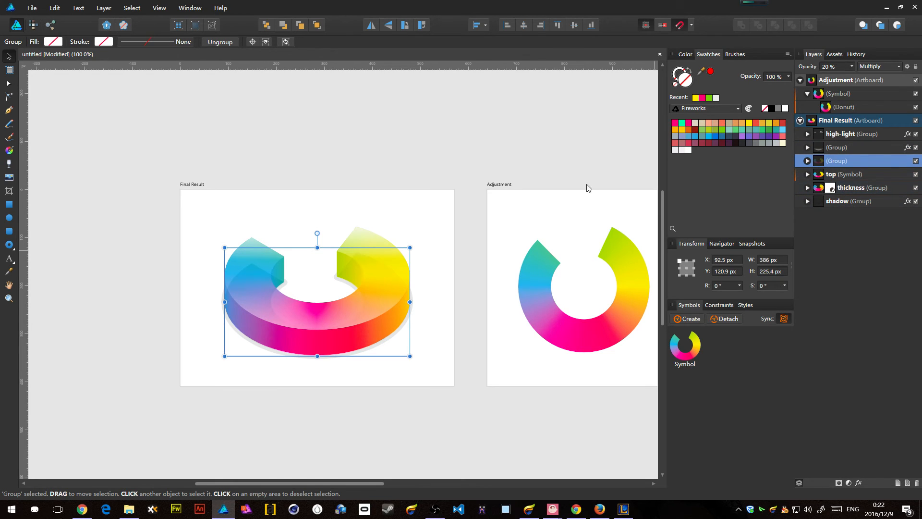
{"action": "left_click", "coordinate": [856, 146]}
{"action": "double_click", "coordinate": [836, 147]}
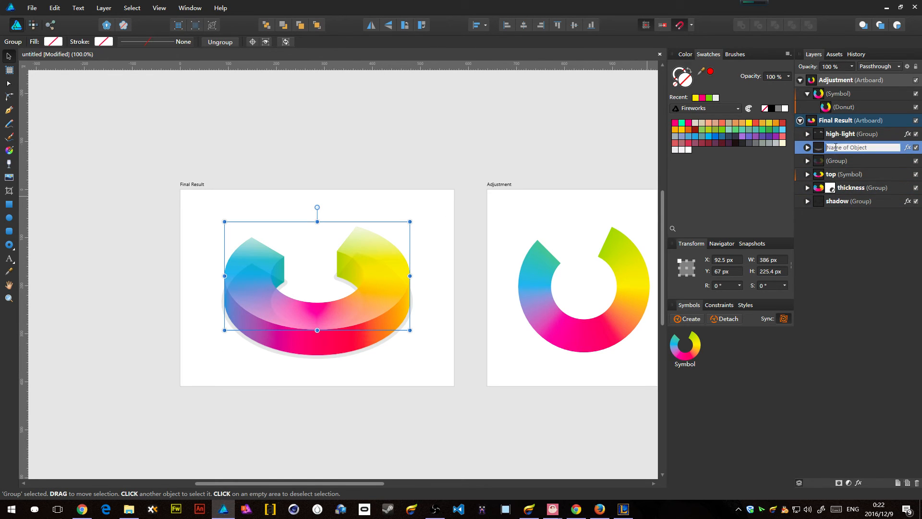
{"action": "type", "text": "hihg-light"}
{"action": "key", "text": "Return"}
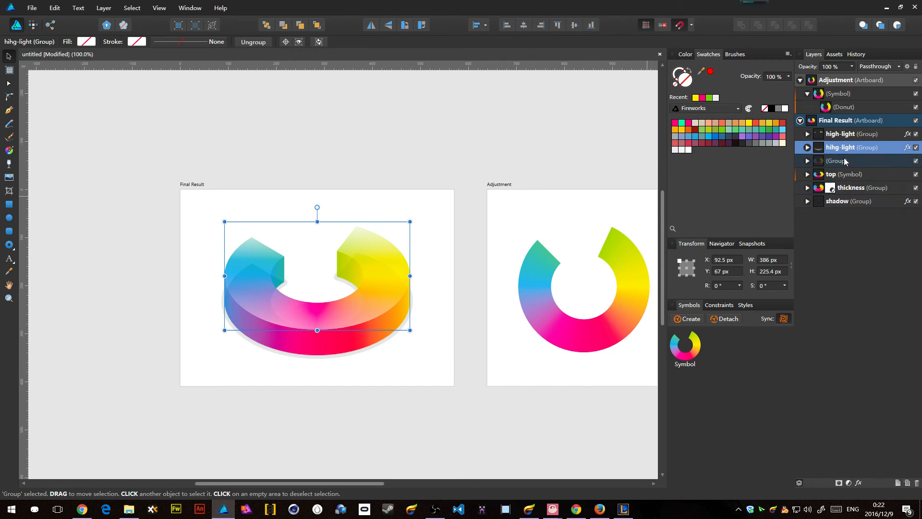
{"action": "double_click", "coordinate": [859, 147]}
{"action": "left_click", "coordinate": [861, 147]}
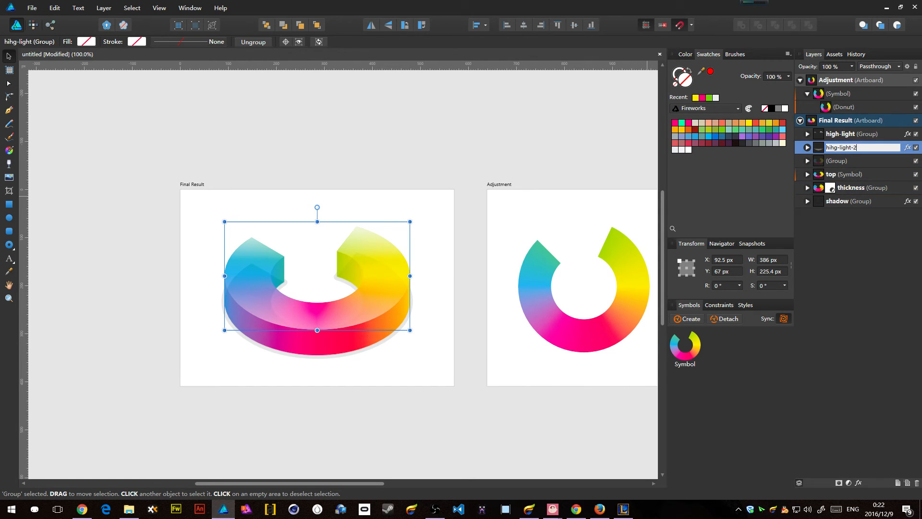
{"action": "type", "text": "-2"}
{"action": "key", "text": "Return"}
- Rename the topmost high-light group in the Final Result artboard as high-light-1
{"action": "double_click", "coordinate": [861, 134]}
{"action": "left_click", "coordinate": [861, 134]}
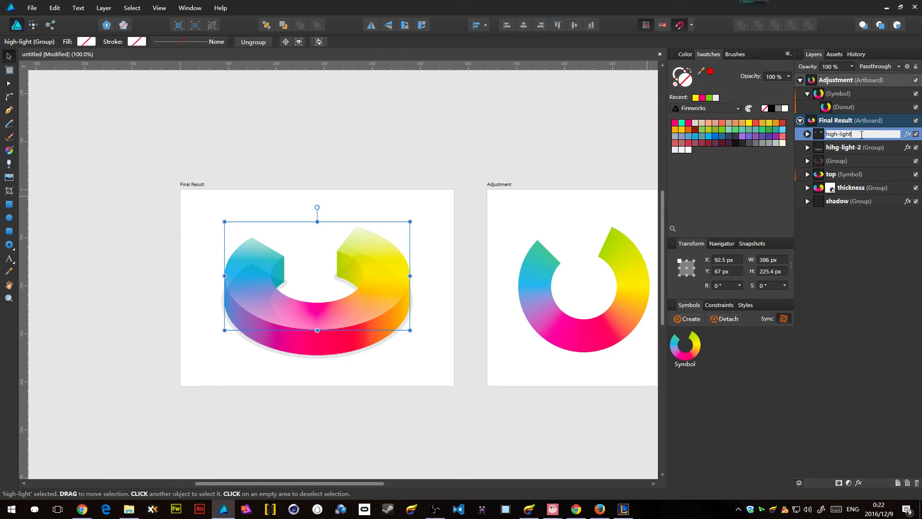
{"action": "type", "text": "-1"}
{"action": "key", "text": "Return"}
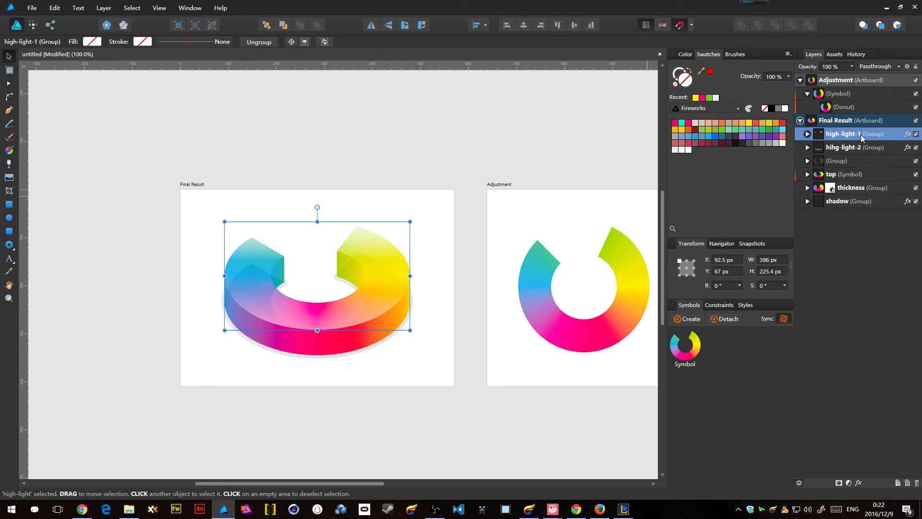
- Rename the unnamed group above the top symbol as bot, save the document and clear the selection
{"action": "double_click", "coordinate": [843, 162]}
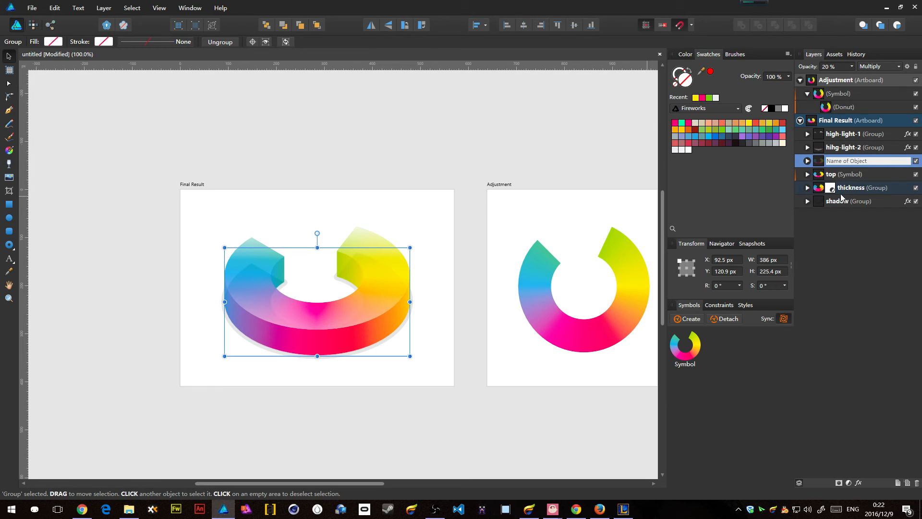
{"action": "type", "text": "bot"}
{"action": "key", "text": "Return"}
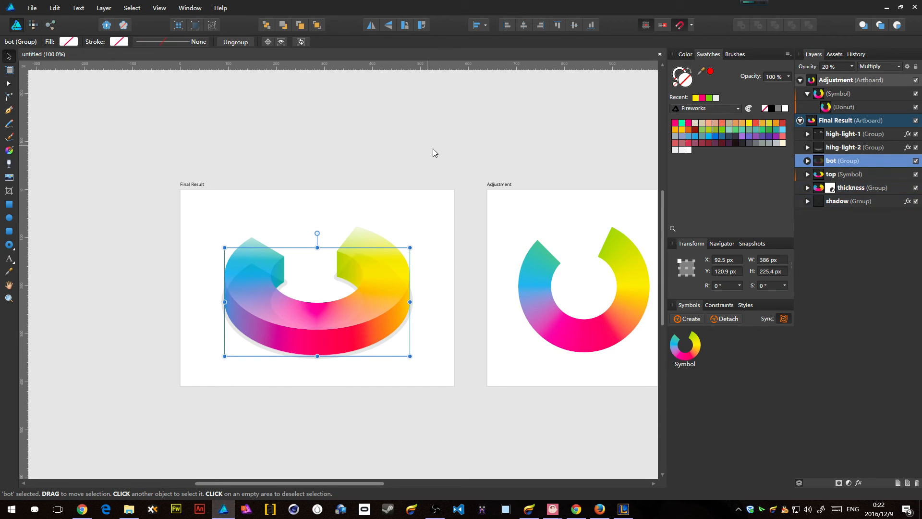
{"action": "left_click", "coordinate": [433, 148]}
- Select the Adjustment symbol together with the Final Result artboard and lock both
{"action": "left_click_drag", "start_coordinate": [454, 256], "coordinate": [408, 205]}
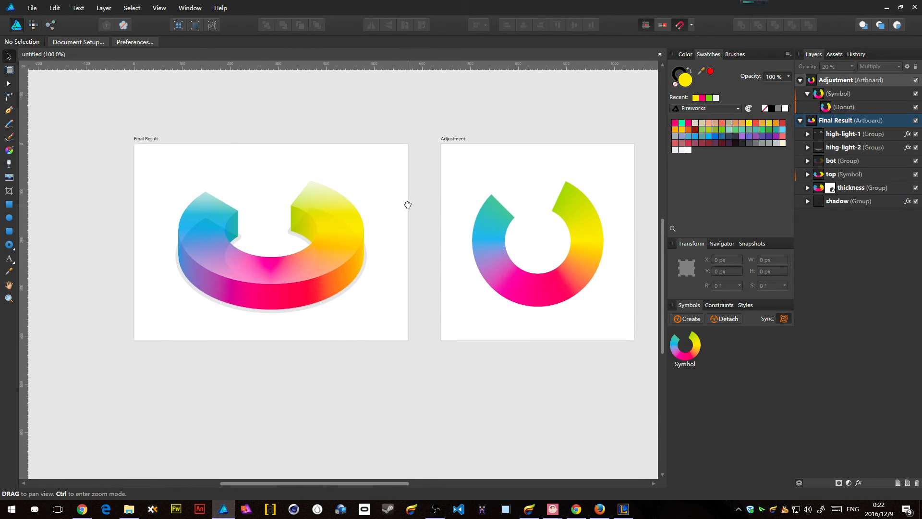
{"action": "left_click_drag", "start_coordinate": [395, 173], "coordinate": [61, 371]}
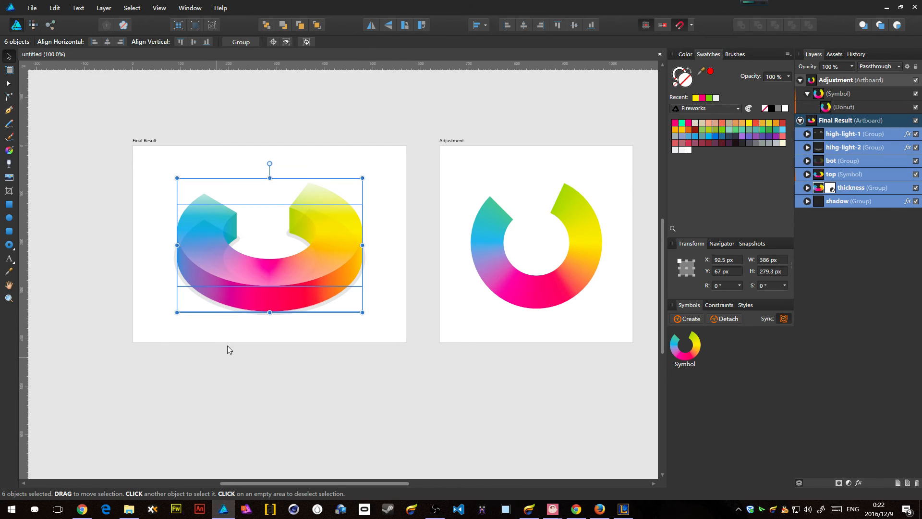
{"action": "left_click", "coordinate": [584, 208]}
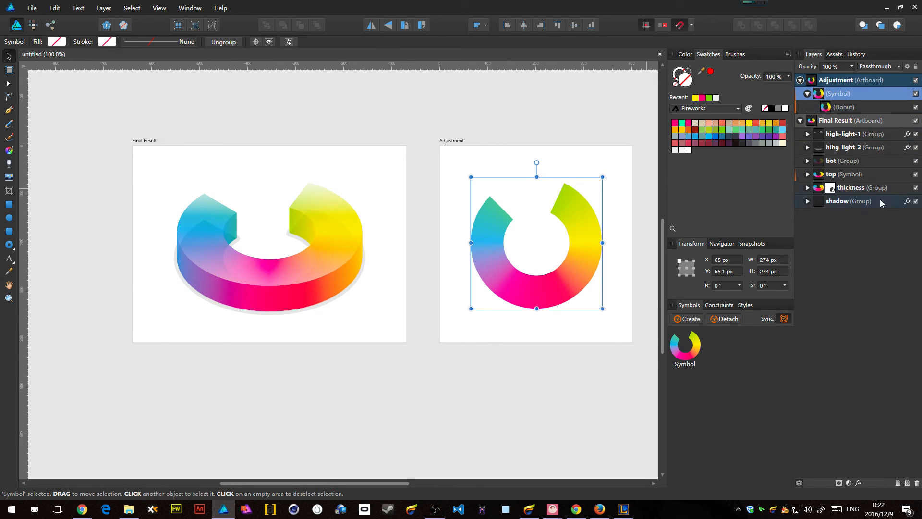
{"action": "left_click", "coordinate": [884, 120], "text": "ctrl"}
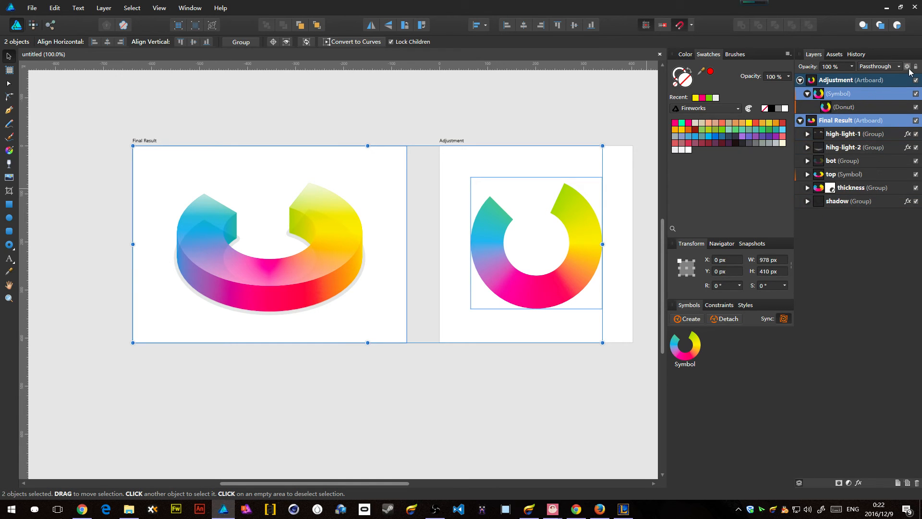
- Lock all six layers inside the Final Result artboard, from high-light-1 down to shadow, and lock the Adjustment artboard
{"action": "left_click", "coordinate": [868, 135]}
{"action": "left_click", "coordinate": [867, 201], "text": "shift"}
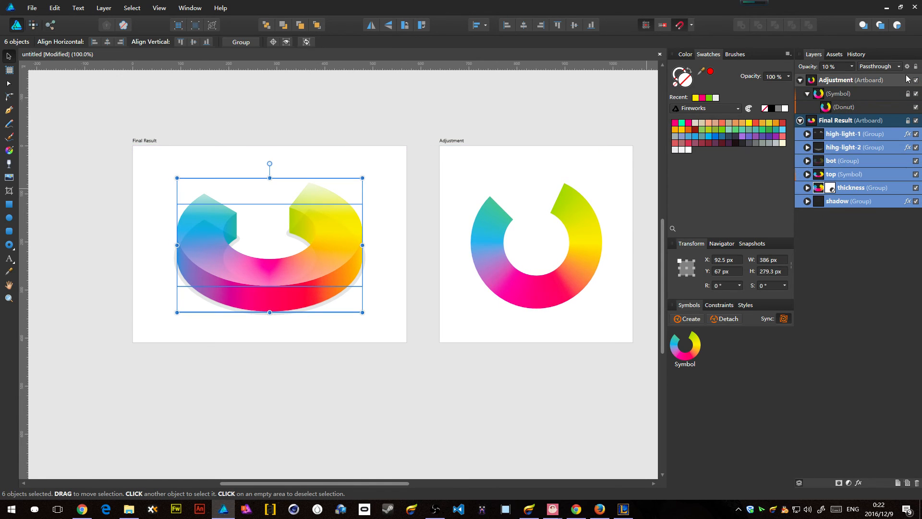
{"action": "left_click", "coordinate": [915, 67]}
{"action": "left_click", "coordinate": [866, 92]}
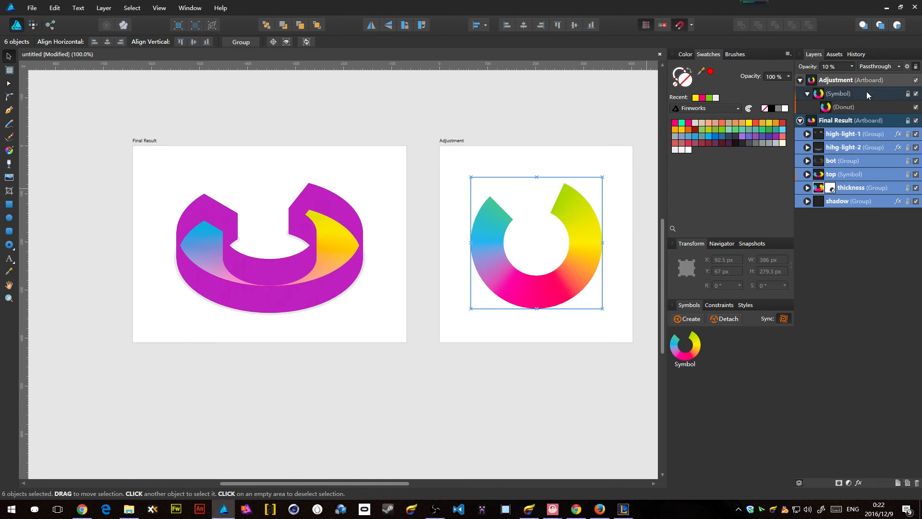
{"action": "left_click", "coordinate": [900, 81]}
{"action": "left_click", "coordinate": [916, 67]}
- Collapse the Final Result artboard and extend the Adjustment donut to a start angle of about 109° and an end angle of 90°
{"action": "left_click", "coordinate": [888, 105]}
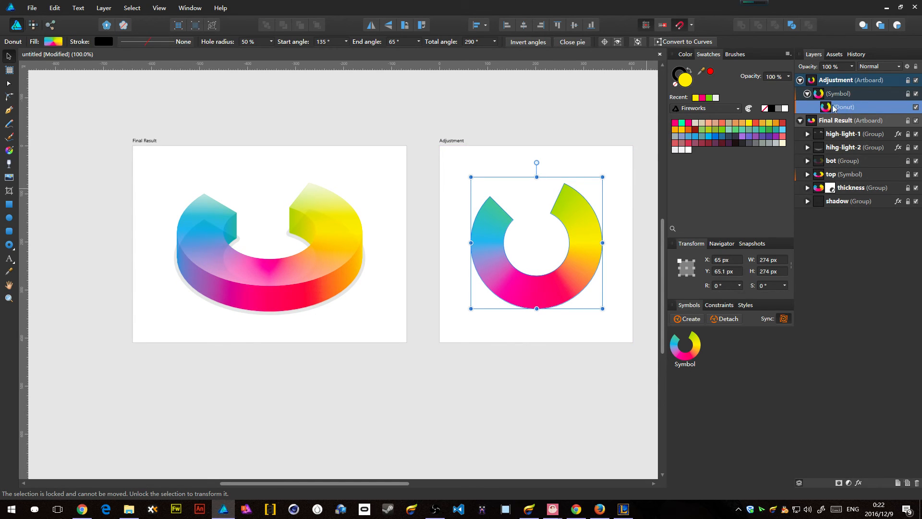
{"action": "left_click", "coordinate": [799, 121]}
{"action": "key", "text": "a"}
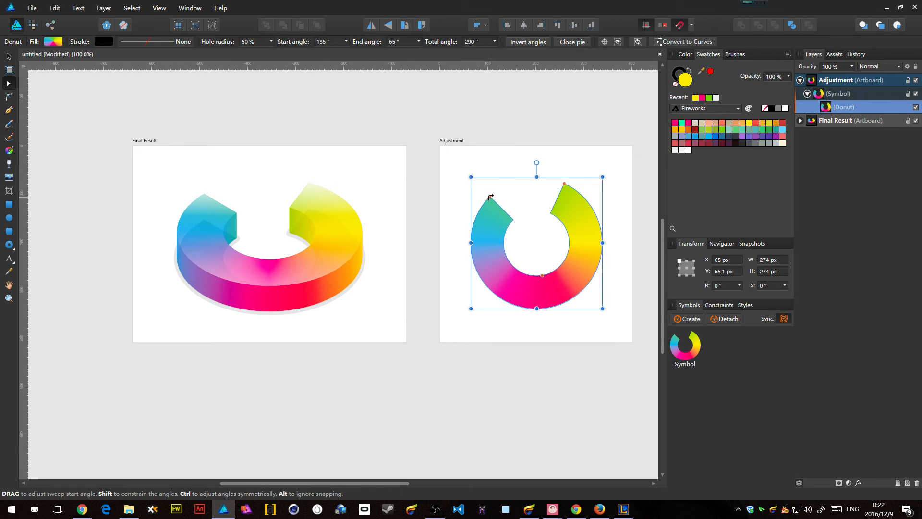
{"action": "left_click_drag", "start_coordinate": [490, 197], "coordinate": [520, 187]}
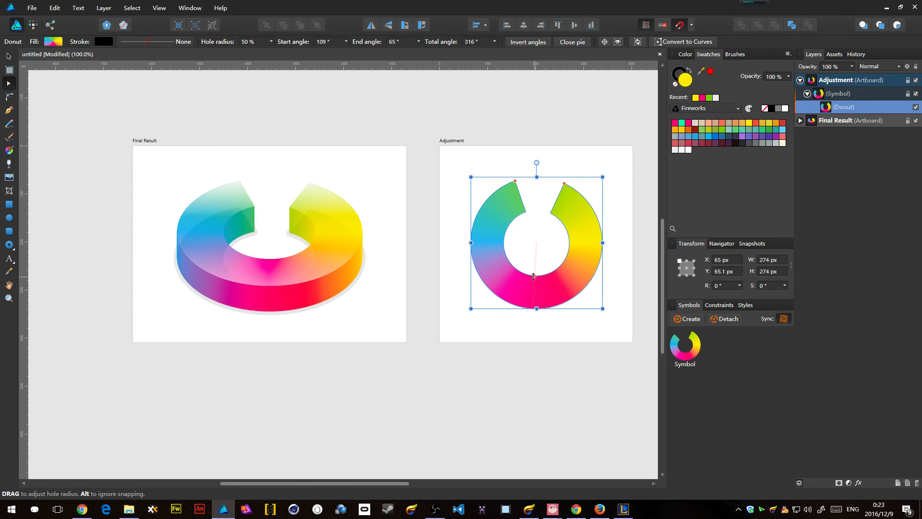
{"action": "mouse_move", "coordinate": [533, 277]}
{"action": "left_mouse_down"}
{"action": "mouse_move", "coordinate": [543, 249]}
{"action": "mouse_move", "coordinate": [535, 275]}
{"action": "left_mouse_up"}
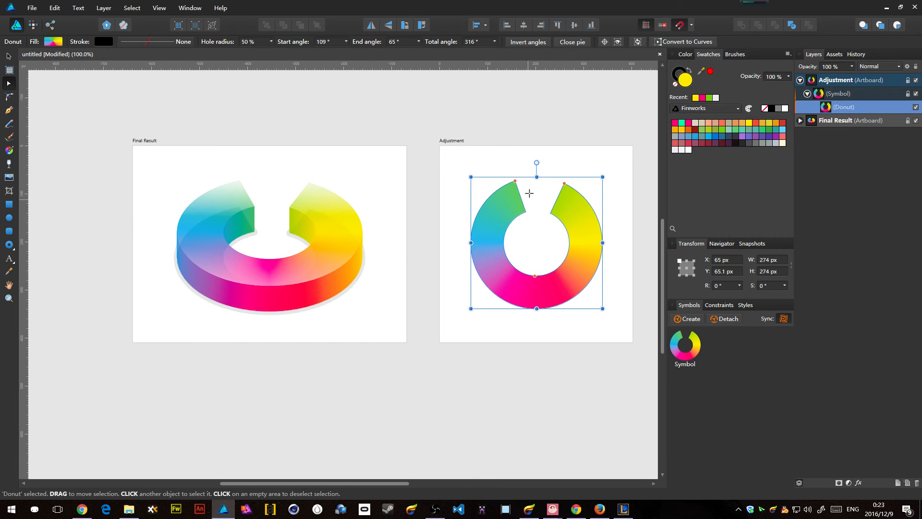
{"action": "left_click_drag", "start_coordinate": [563, 184], "coordinate": [537, 178]}
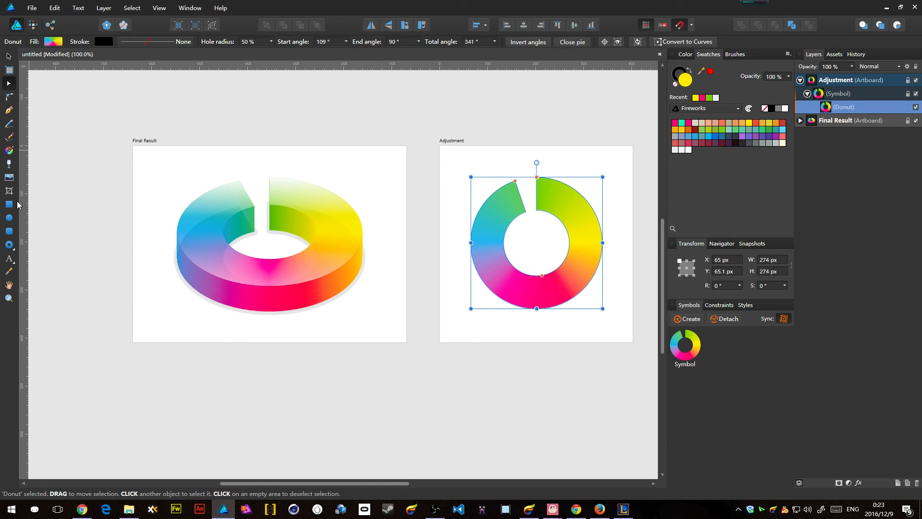
{"action": "left_click", "coordinate": [8, 258]}
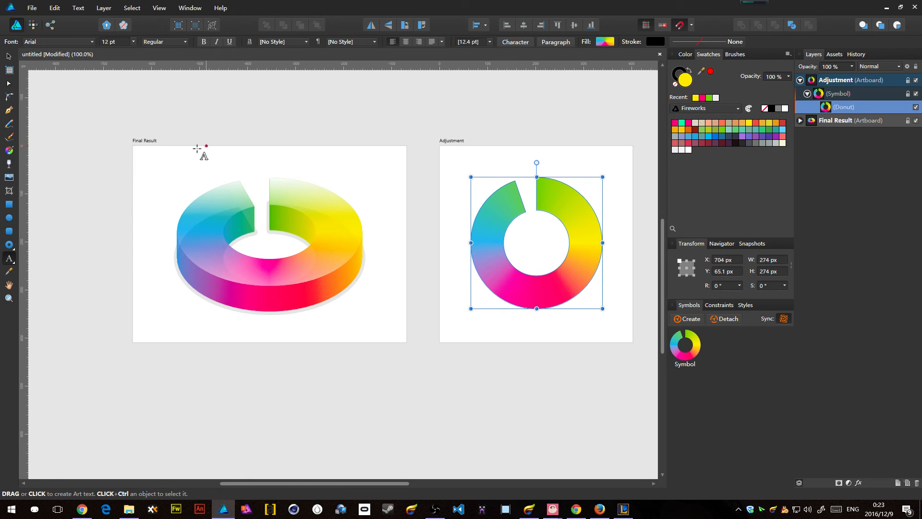
{"action": "left_click", "coordinate": [178, 152]}
{"action": "type", "text": "6"}
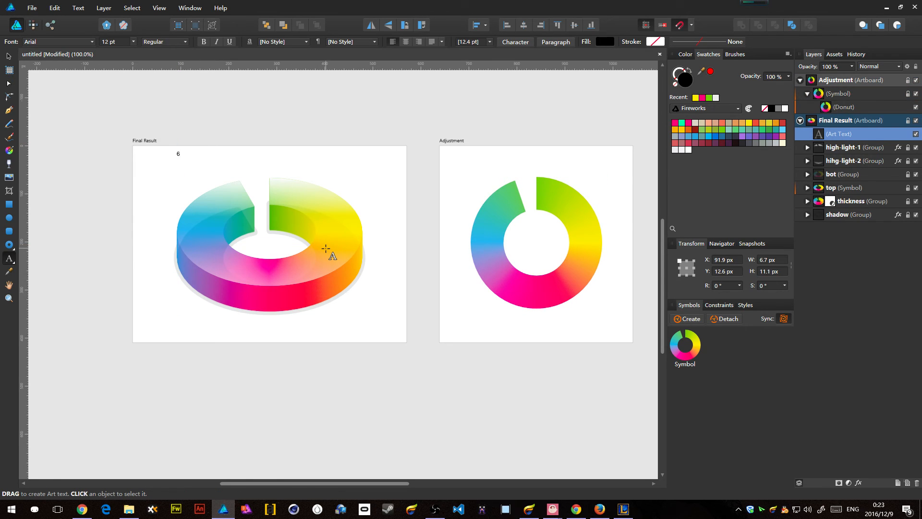
{"action": "key", "text": "BackSpace"}
- Add the art text "3D Chart in AD" at about 50.3 pt above the 3D donut in the Final Result artboard
{"action": "left_click_drag", "start_coordinate": [185, 144], "coordinate": [241, 174]}
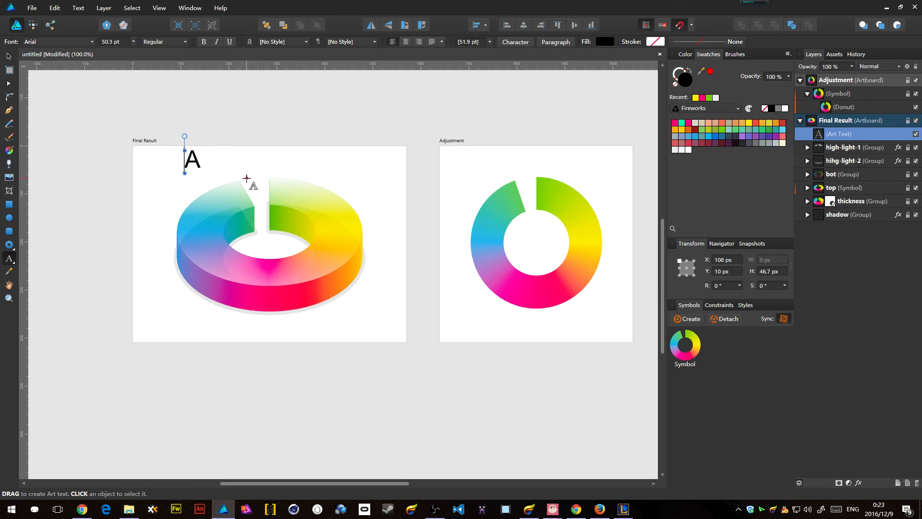
{"action": "type", "text": "3D "}
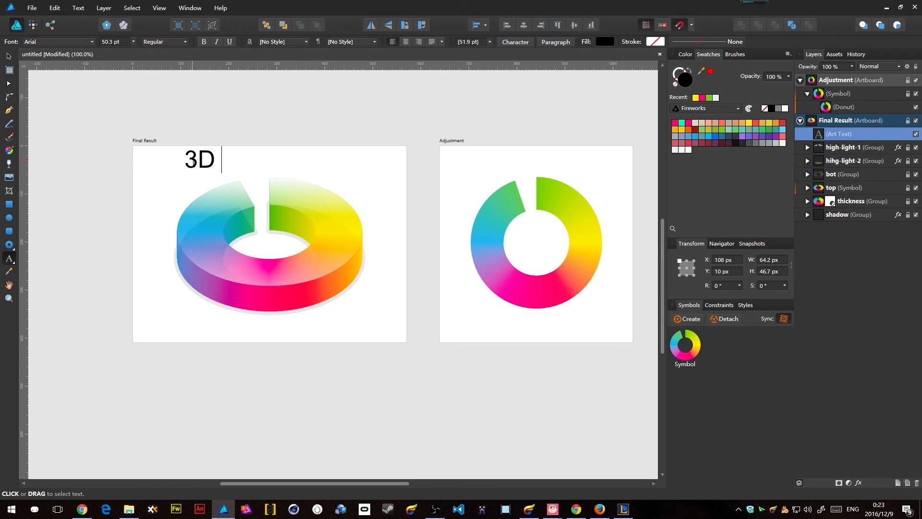
{"action": "type", "text": "Chart"}
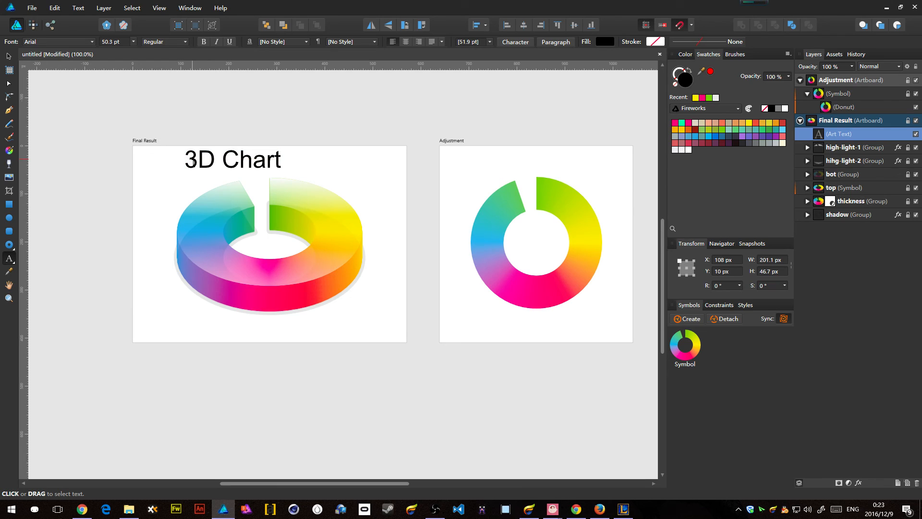
{"action": "type", "text": " in AD"}
{"action": "key", "text": "Escape"}
- Set the title's font to GothamUltra and its size to 20 pt
{"action": "left_click", "coordinate": [10, 57]}
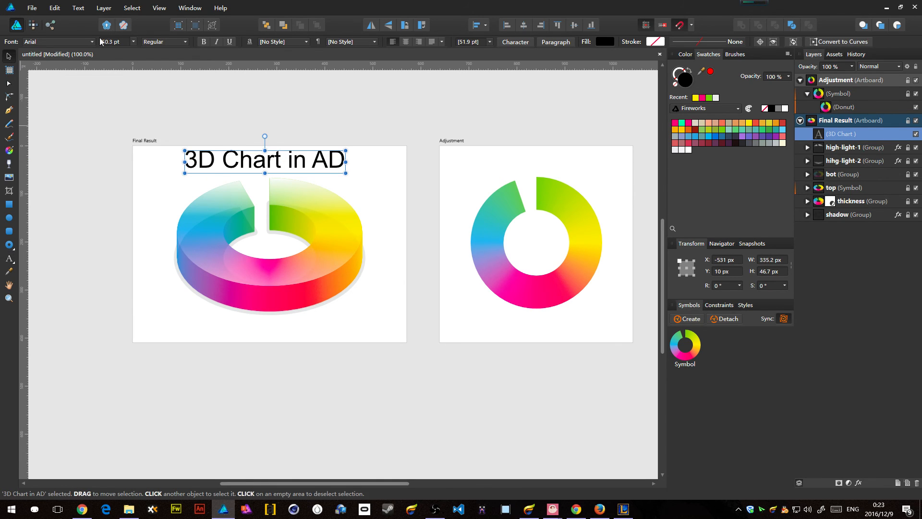
{"action": "left_click", "coordinate": [78, 44]}
{"action": "key", "text": "i"}
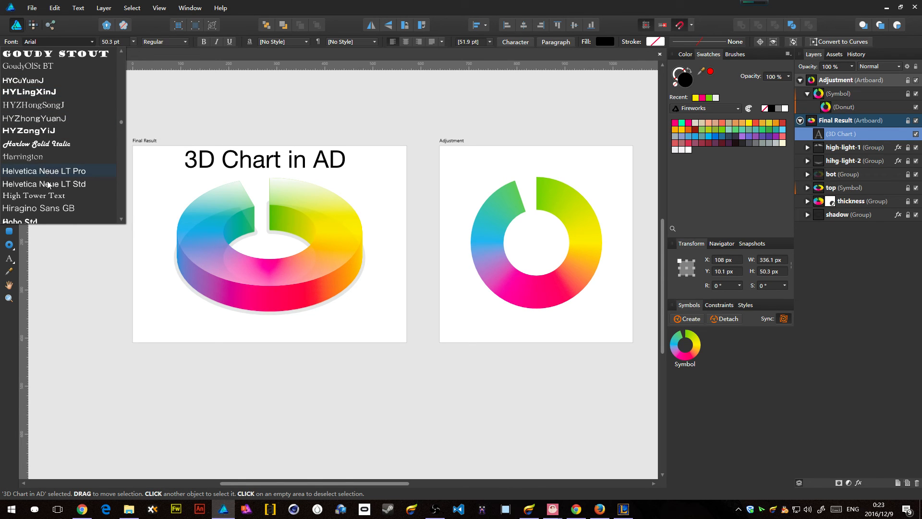
{"action": "scroll", "coordinate": [53, 84], "scroll_direction": "up", "scroll_amount": 2}
{"action": "left_click", "coordinate": [51, 84]}
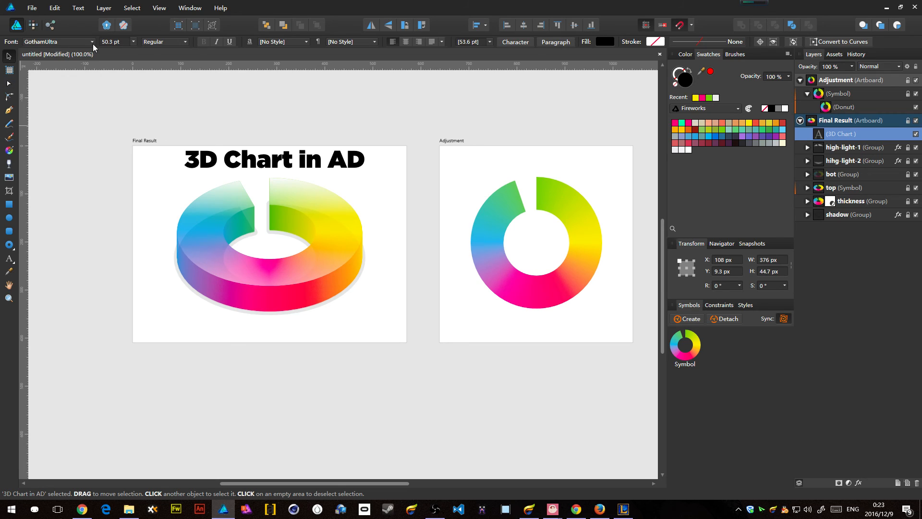
{"action": "type", "text": "20"}
{"action": "key", "text": "Return"}
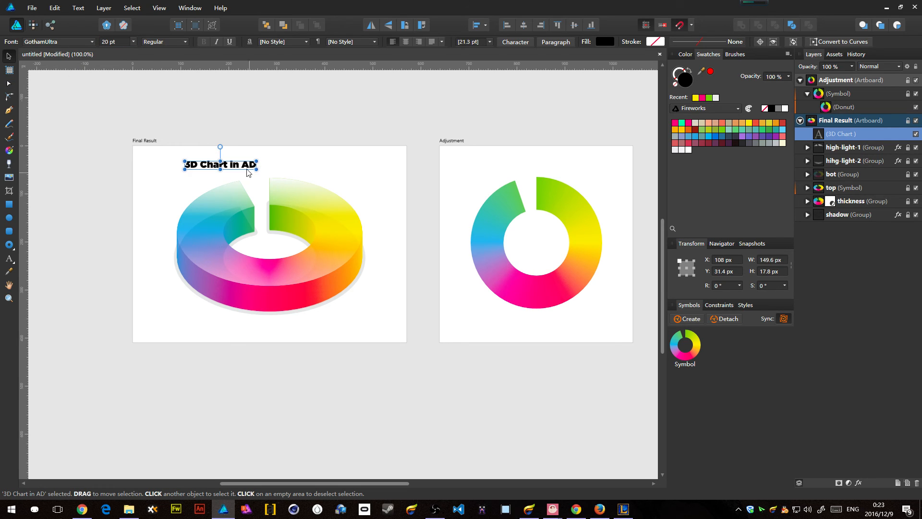
- Colour the title grey-blue and place it centred below the 3D donut in the Final Result artboard
{"action": "left_click_drag", "start_coordinate": [248, 167], "coordinate": [298, 166]}
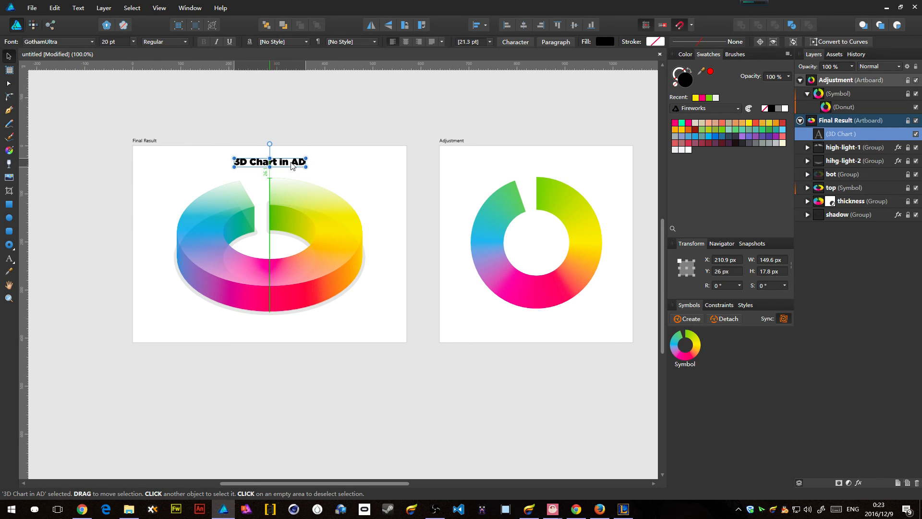
{"action": "left_click", "coordinate": [675, 138]}
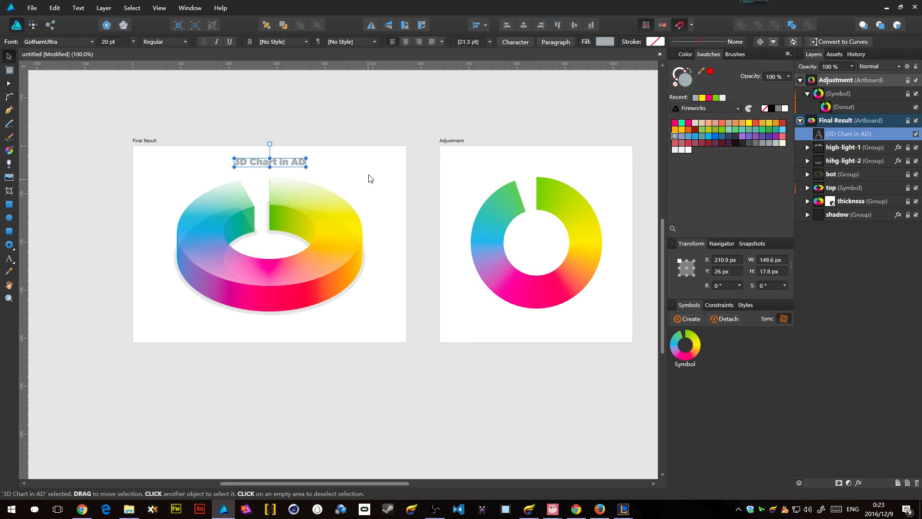
{"action": "left_click", "coordinate": [383, 154]}
{"action": "left_click_drag", "start_coordinate": [390, 148], "coordinate": [128, 324]}
{"action": "left_click_drag", "start_coordinate": [290, 162], "coordinate": [291, 333]}
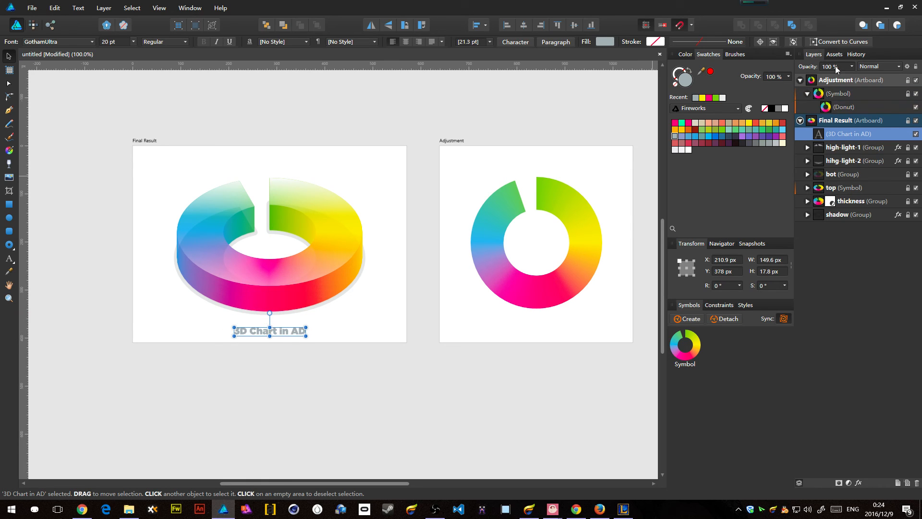
- Set the title's opacity to 40% and test a marquee selection across the Final Result artboard
{"action": "key", "text": "2"}
{"action": "key", "text": "4"}
{"action": "left_click", "coordinate": [399, 181]}
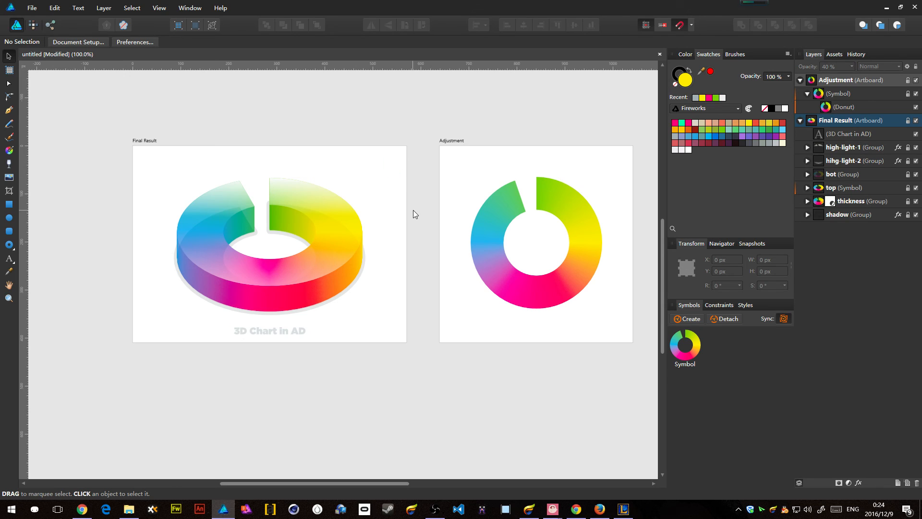
{"action": "left_click_drag", "start_coordinate": [418, 130], "coordinate": [149, 348]}
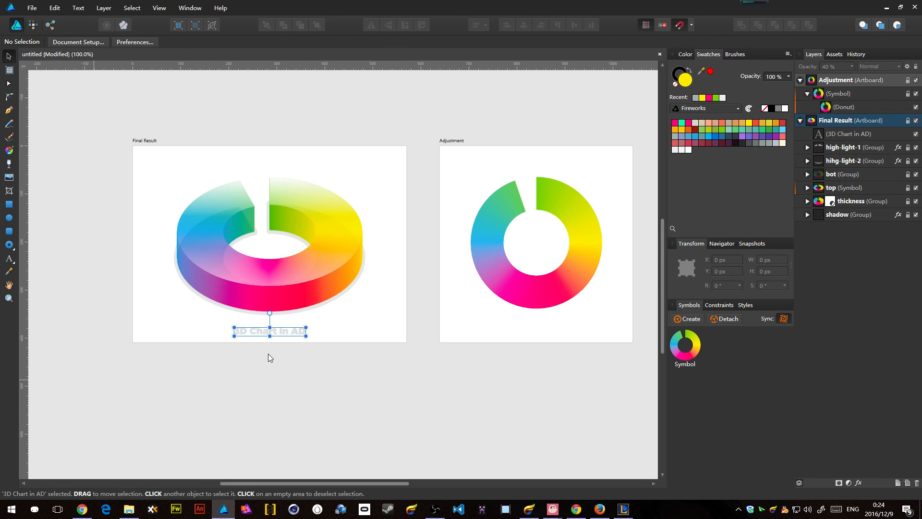
{"action": "left_click", "coordinate": [425, 171]}
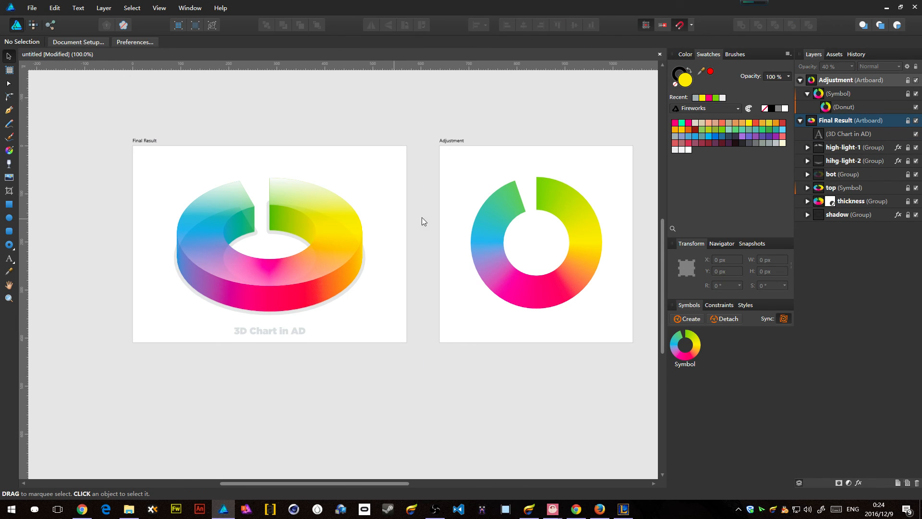
- Rename the donut inside the Adjustment artboard's symbol to "Edit Me"
{"action": "left_click", "coordinate": [866, 106]}
{"action": "double_click", "coordinate": [845, 107]}
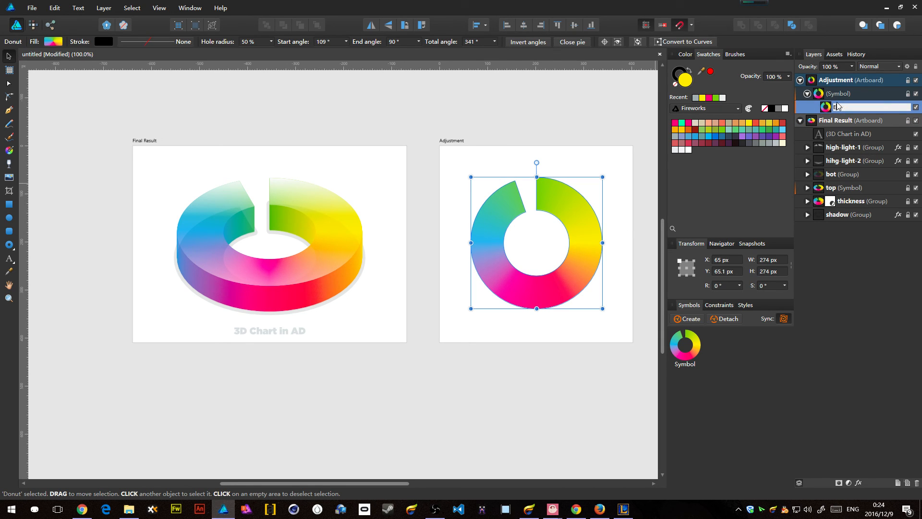
{"action": "key", "text": "Return"}
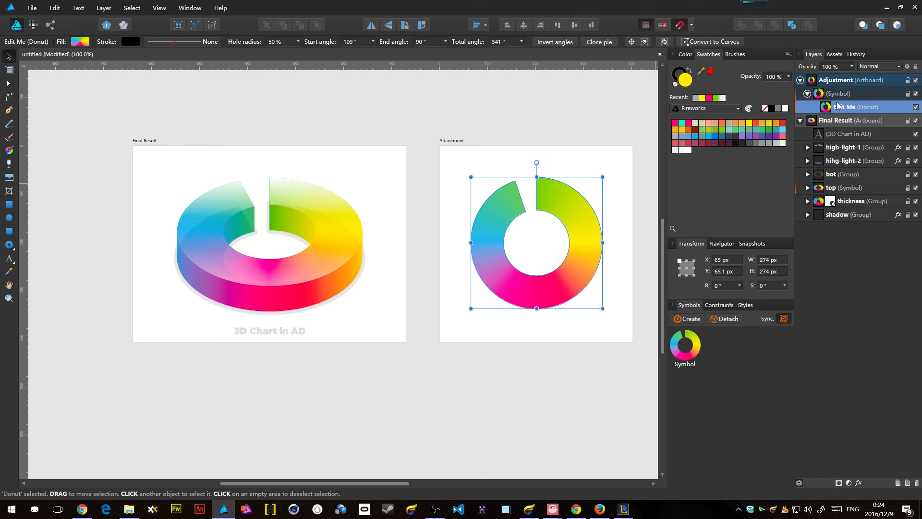
- Adjust the Edit Me donut's start angle to about 169.6° and collapse the Final Result artboard's layers
{"action": "key", "text": "a"}
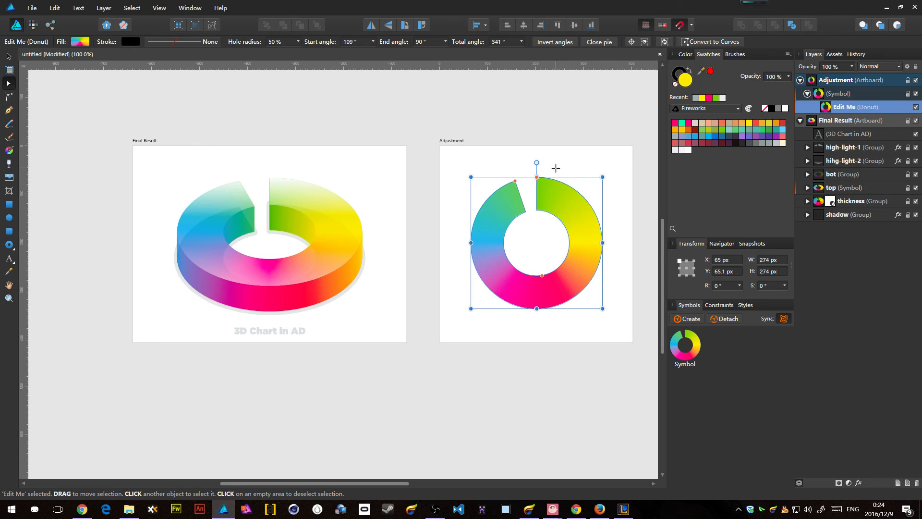
{"action": "left_click_drag", "start_coordinate": [517, 180], "coordinate": [477, 270]}
{"action": "left_click", "coordinate": [800, 122]}
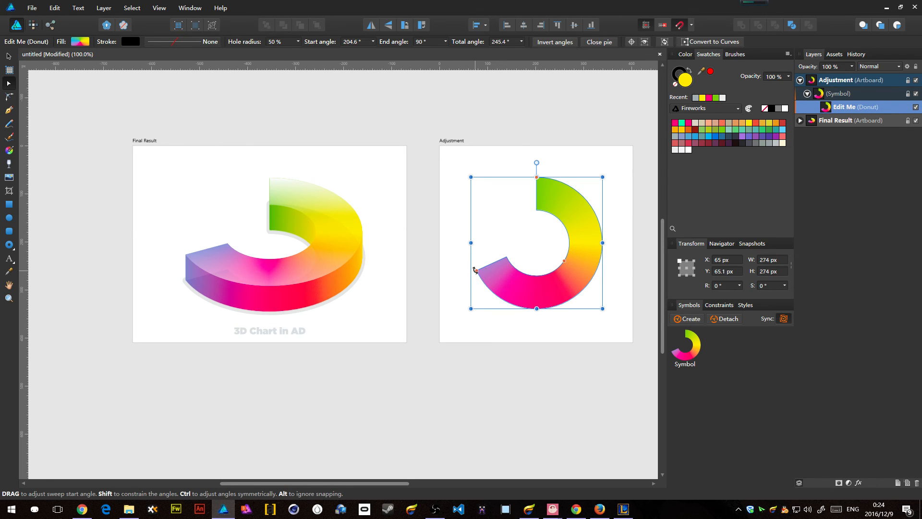
{"action": "left_click_drag", "start_coordinate": [477, 270], "coordinate": [348, 234]}
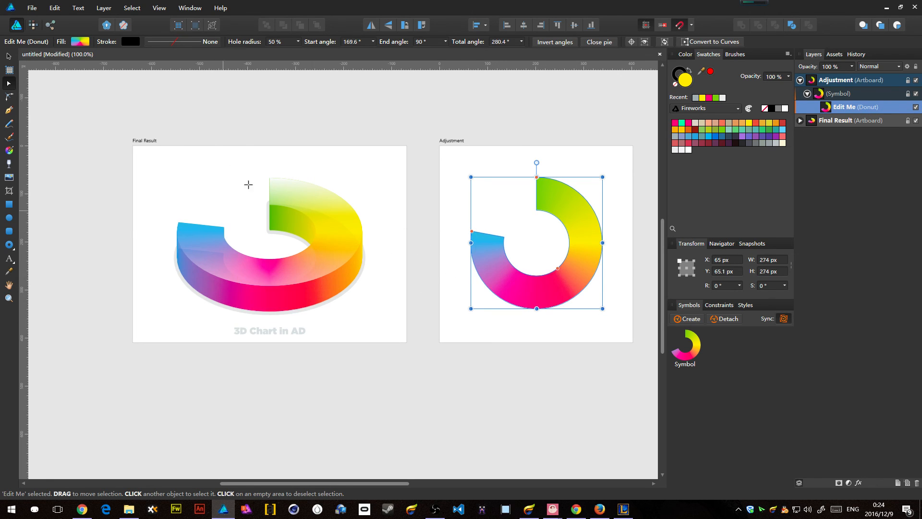
- Create a new artboard of about 410 × 410 px beside the Adjustment artboard
{"action": "key", "text": "v"}
{"action": "scroll", "coordinate": [379, 246], "scroll_direction": "down", "scroll_amount": 3}
{"action": "left_click_drag", "start_coordinate": [577, 227], "coordinate": [394, 211]}
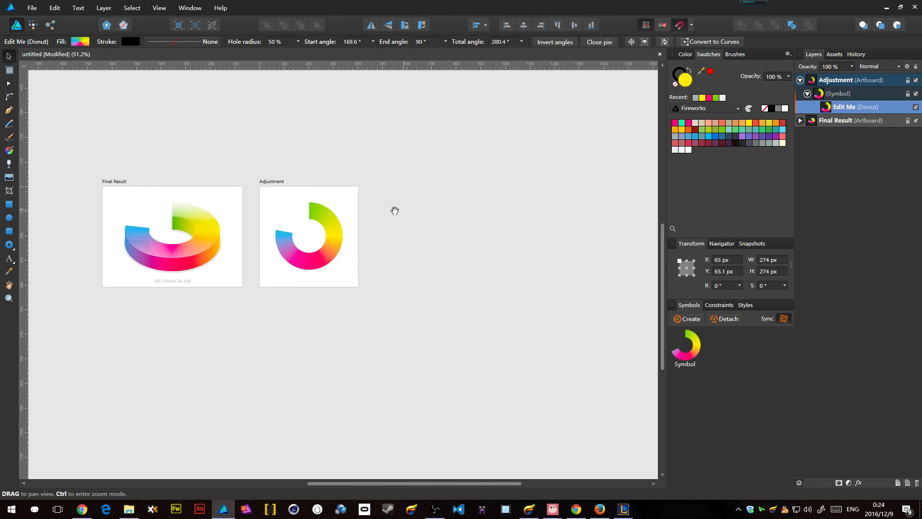
{"action": "left_click", "coordinate": [9, 70]}
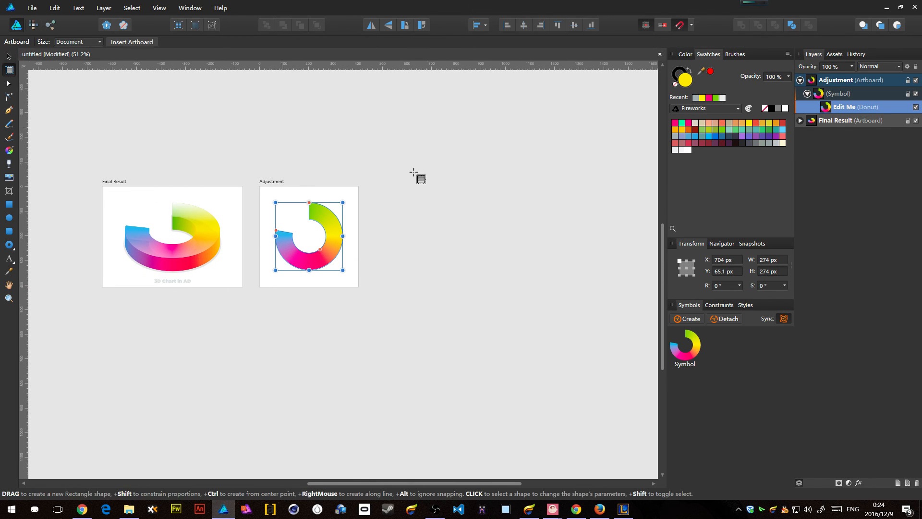
{"action": "left_click_drag", "start_coordinate": [381, 189], "coordinate": [484, 302]}
{"action": "scroll", "coordinate": [443, 240], "scroll_direction": "up", "scroll_amount": 5}
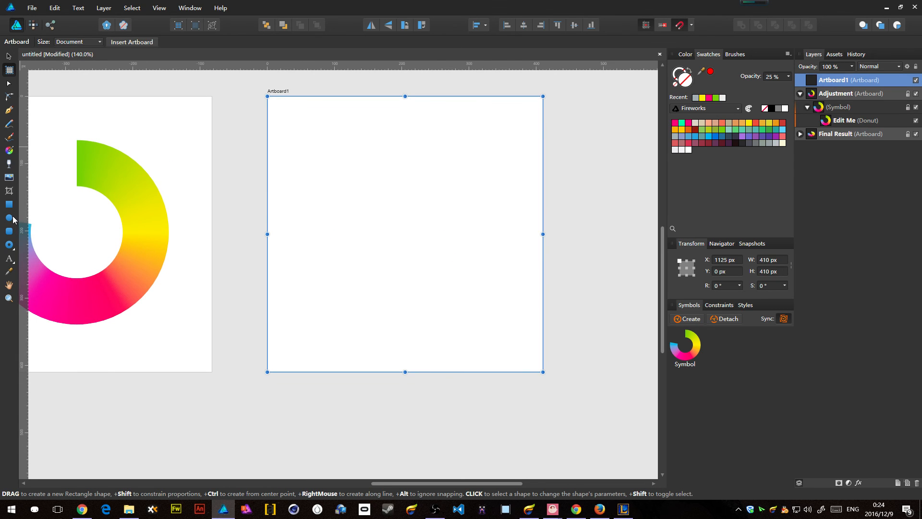
- Draw a donut about 262 px in diameter near the middle of the new artboard
{"action": "left_click", "coordinate": [9, 244]}
{"action": "left_click_drag", "start_coordinate": [316, 123], "coordinate": [493, 350]}
{"action": "key", "text": "v"}
{"action": "left_click_drag", "start_coordinate": [447, 176], "coordinate": [445, 198]}
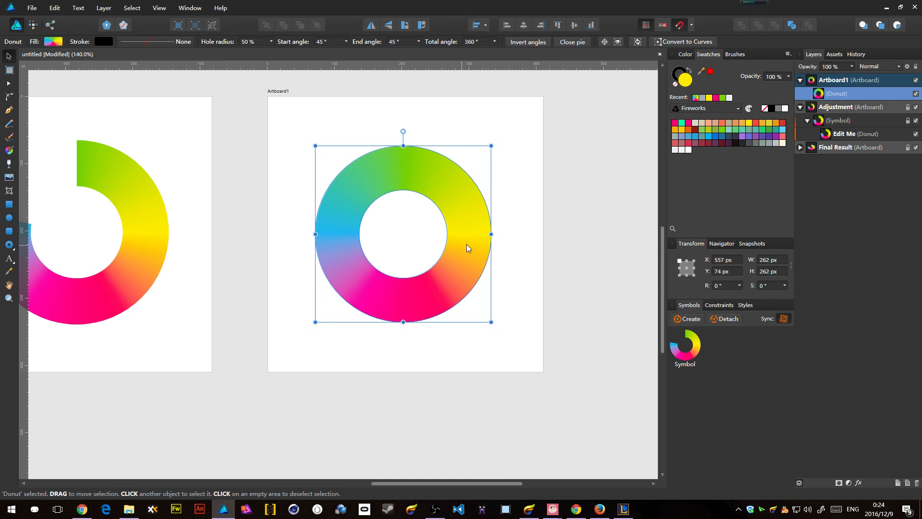
- Enlarge the new donut's hole radius to 100% and shift the shape slightly within the artboard
{"action": "key", "text": "a"}
{"action": "left_click_drag", "start_coordinate": [374, 267], "coordinate": [351, 291]}
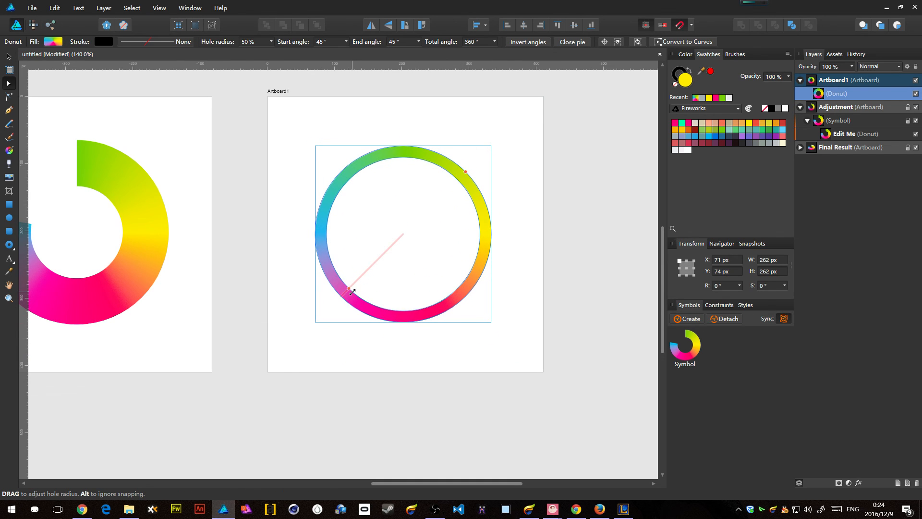
{"action": "key", "text": "v"}
{"action": "mouse_move", "coordinate": [470, 194]}
{"action": "left_mouse_down"}
{"action": "mouse_move", "coordinate": [465, 181]}
{"action": "mouse_move", "coordinate": [476, 186]}
{"action": "left_mouse_up"}
{"action": "key", "text": "a"}
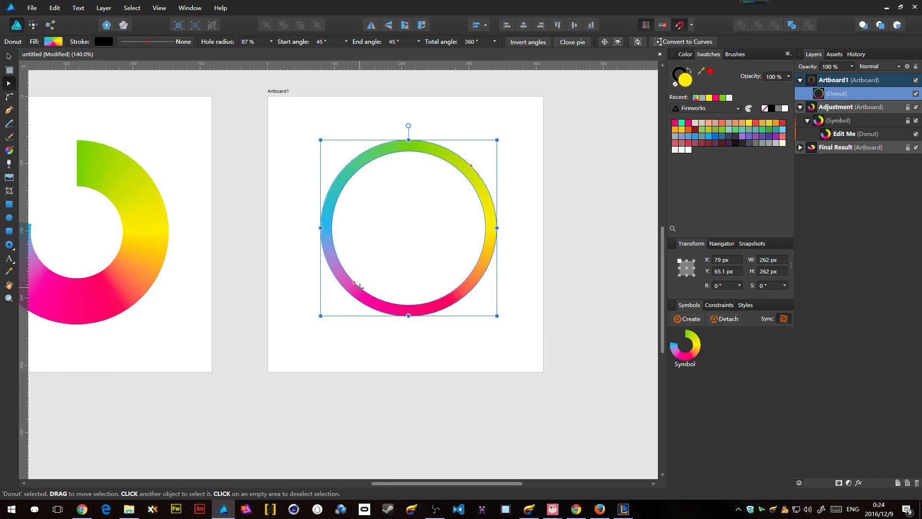
{"action": "left_click_drag", "start_coordinate": [359, 288], "coordinate": [305, 294]}
{"action": "key", "text": "v"}
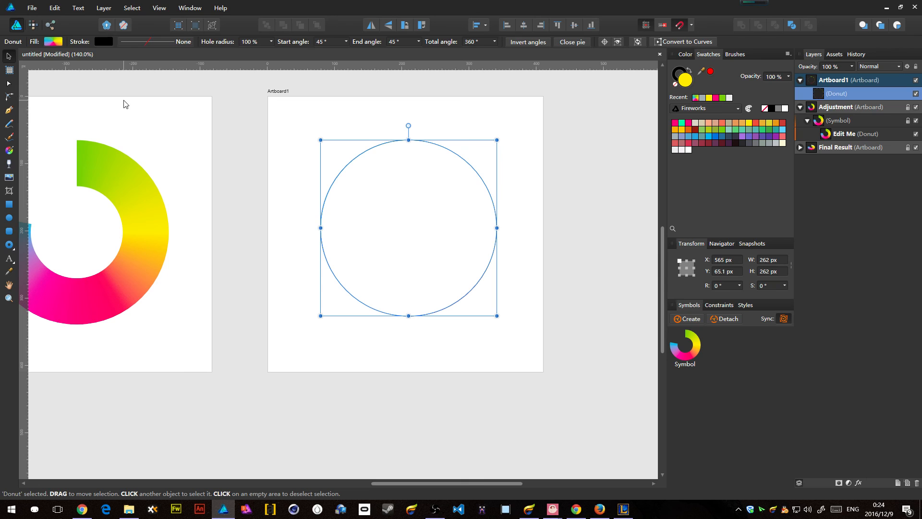
- Give the new donut a solid 20 pt stroke
{"action": "left_click", "coordinate": [133, 41]}
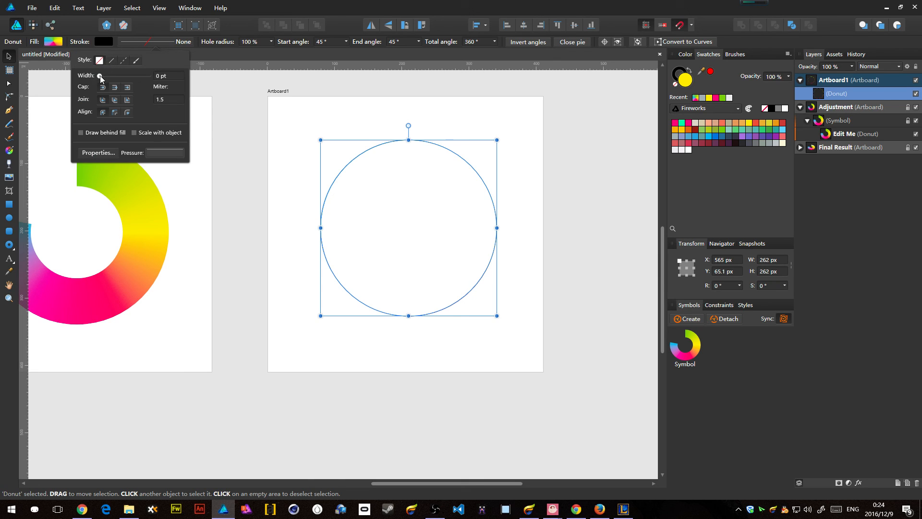
{"action": "left_click_drag", "start_coordinate": [100, 76], "coordinate": [129, 74]}
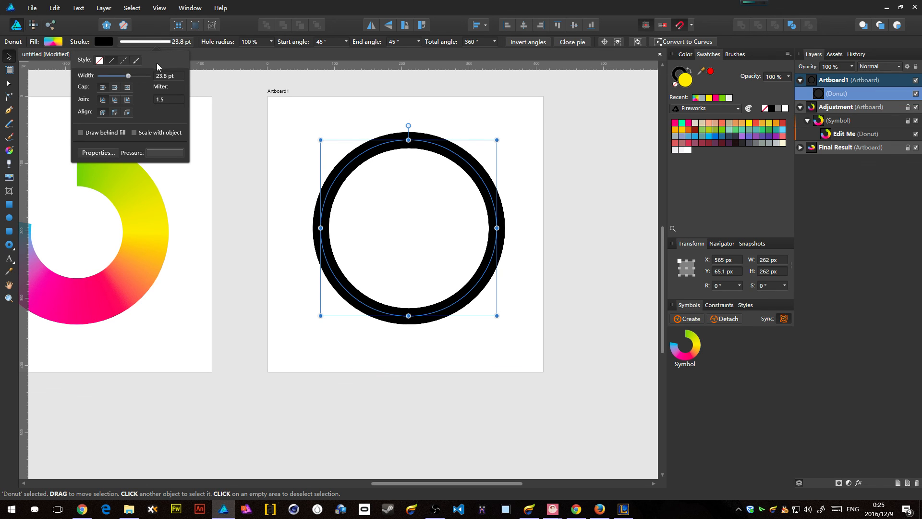
{"action": "left_click", "coordinate": [169, 75]}
{"action": "type", "text": "20"}
{"action": "key", "text": "Return"}
{"action": "left_click", "coordinate": [518, 156]}
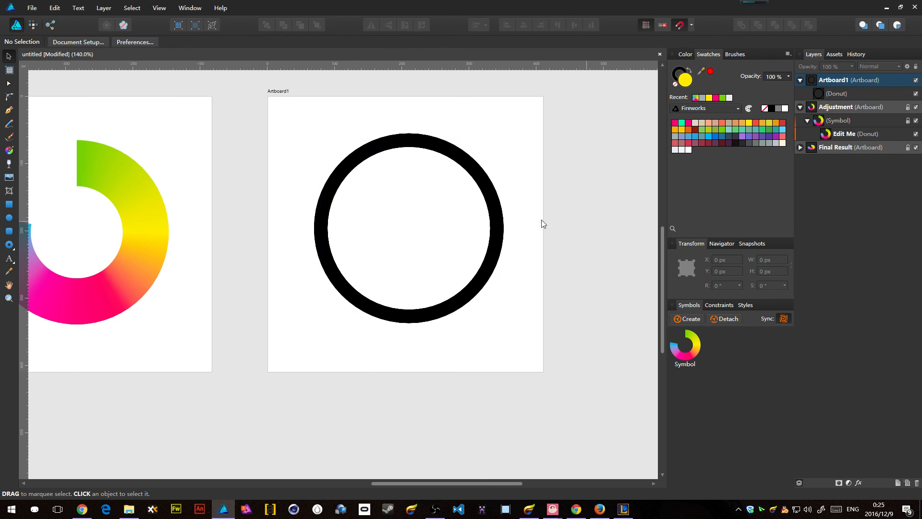
- Move the ring slightly down and set its fill to grey-blue and its stroke to light grey
{"action": "left_click_drag", "start_coordinate": [481, 178], "coordinate": [479, 186]}
{"action": "left_click", "coordinate": [674, 136]}
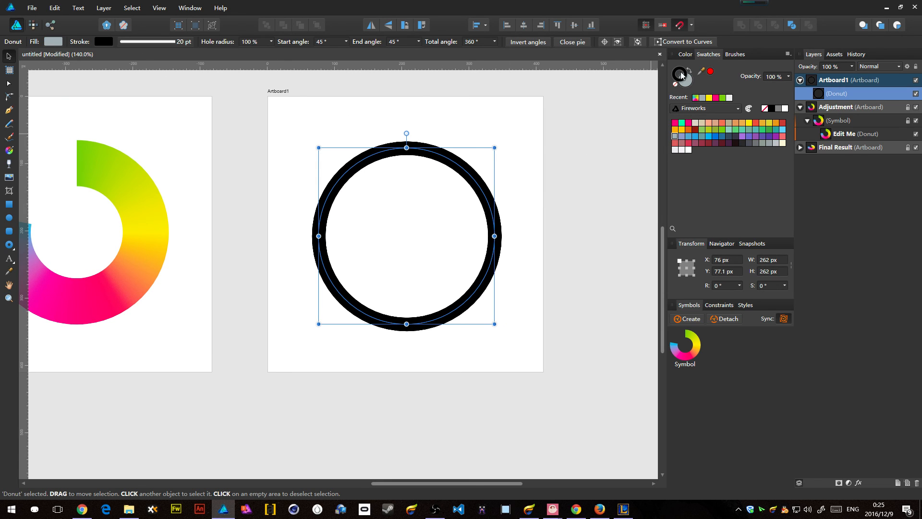
{"action": "left_click", "coordinate": [675, 137]}
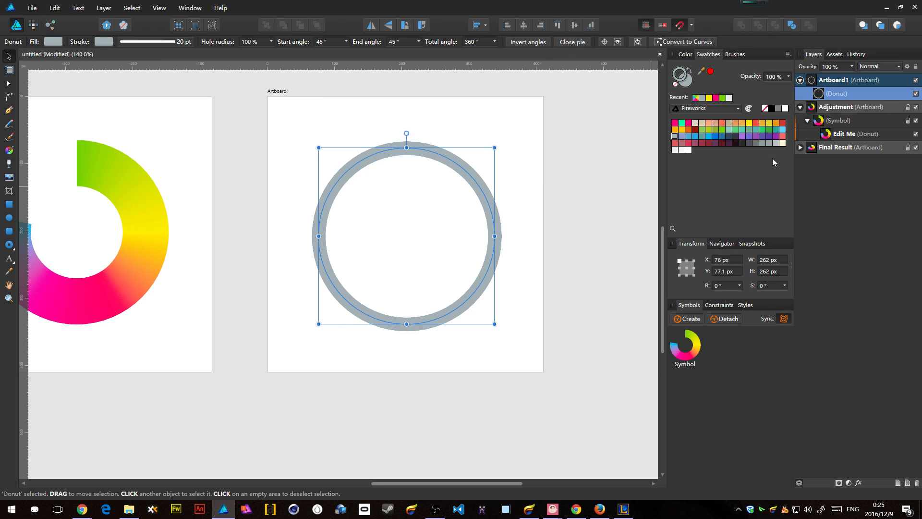
{"action": "left_click", "coordinate": [537, 195]}
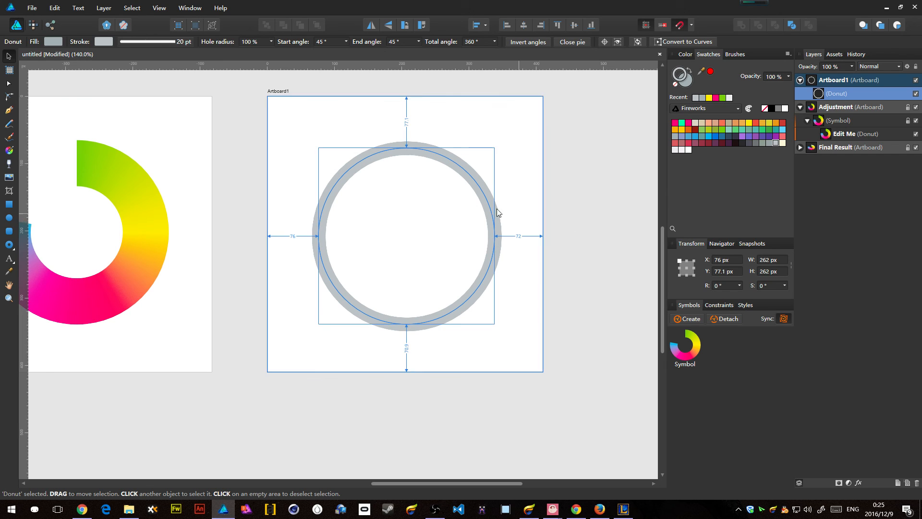
- Duplicate the grey ring as a light blue arc with a start angle of about 201.8° and an end angle of about 329.3°
{"action": "key", "text": "ctrl+j"}
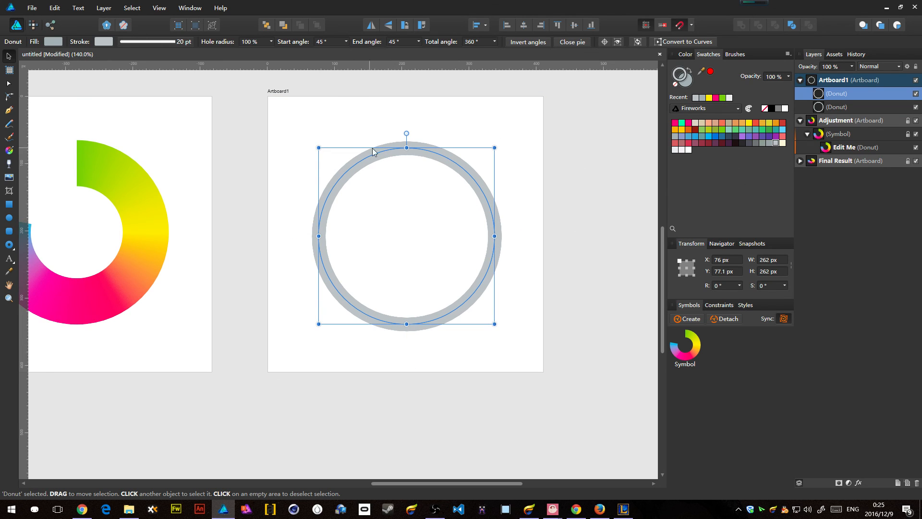
{"action": "left_click", "coordinate": [782, 129]}
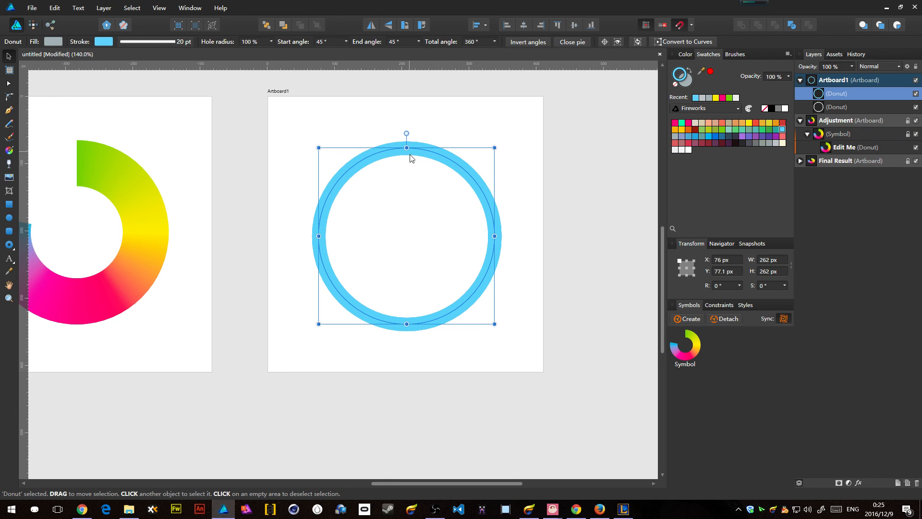
{"action": "key", "text": "a"}
{"action": "left_click_drag", "start_coordinate": [469, 174], "coordinate": [324, 268]}
{"action": "left_click_drag", "start_coordinate": [471, 173], "coordinate": [486, 277]}
{"action": "key", "text": "v"}
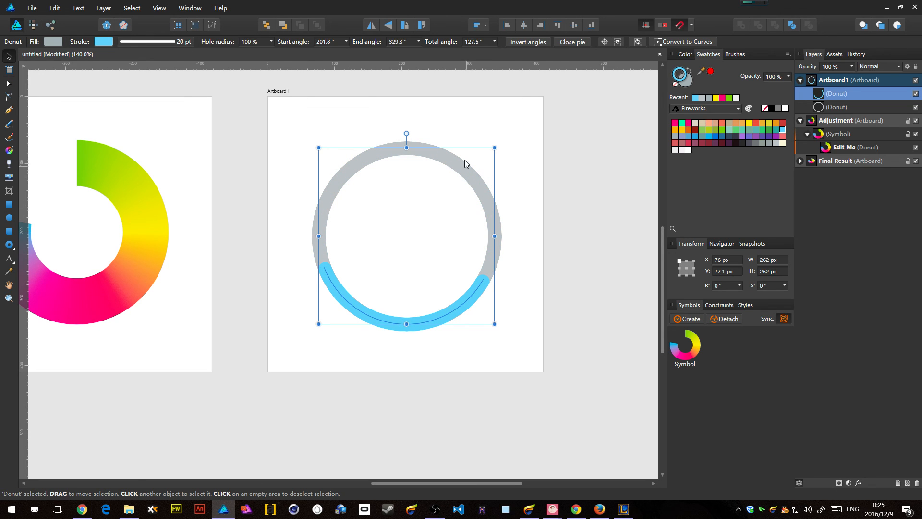
- Set the opacity of the grey background ring to 40%
{"action": "left_click", "coordinate": [460, 164]}
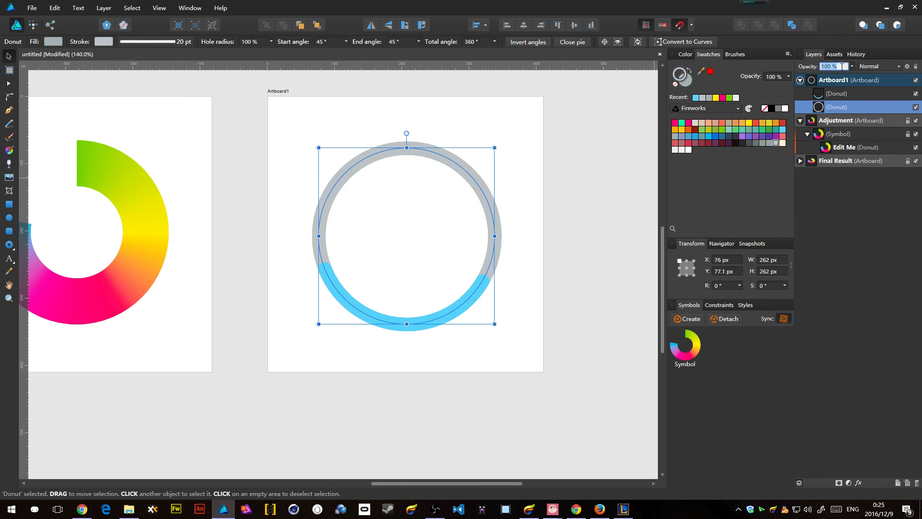
{"action": "type", "text": "40"}
{"action": "key", "text": "Return"}
{"action": "left_click", "coordinate": [534, 149]}
- Adjust the light blue arc to a start angle of about 170° and an end angle of about 14.5°
{"action": "left_click", "coordinate": [476, 296]}
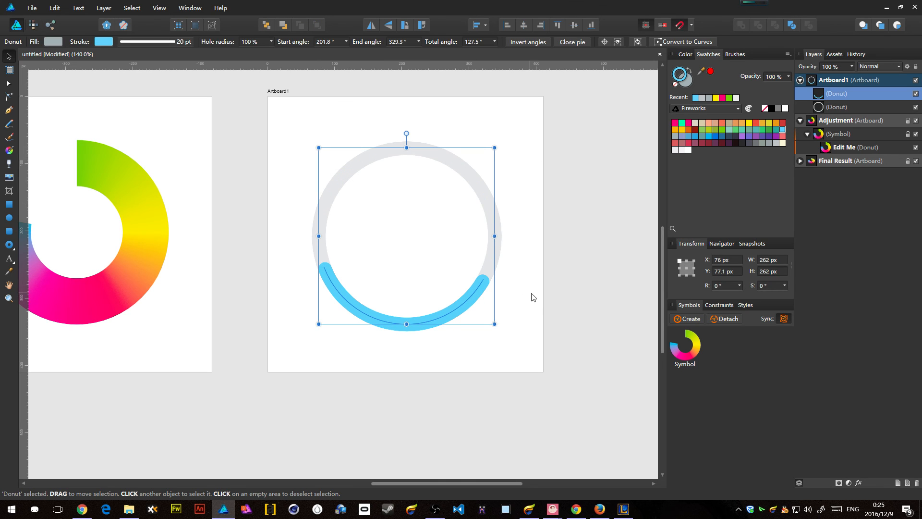
{"action": "key", "text": "a"}
{"action": "left_click_drag", "start_coordinate": [319, 265], "coordinate": [466, 189]}
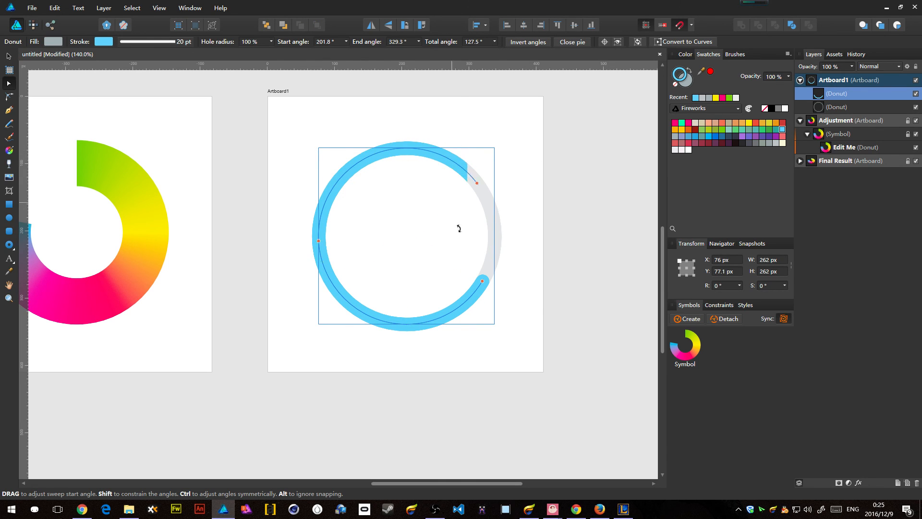
{"action": "left_click_drag", "start_coordinate": [459, 228], "coordinate": [447, 170]}
{"action": "left_click_drag", "start_coordinate": [482, 282], "coordinate": [480, 217]}
{"action": "left_click_drag", "start_coordinate": [457, 161], "coordinate": [334, 223]}
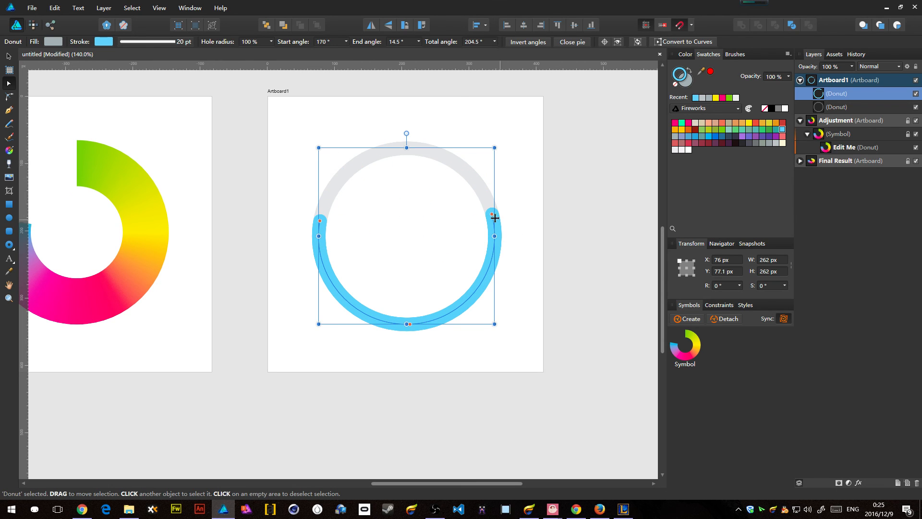
- Adjust the light blue arc to an end angle of 90° and a start angle of about 351.3°
{"action": "left_click_drag", "start_coordinate": [489, 213], "coordinate": [406, 144]}
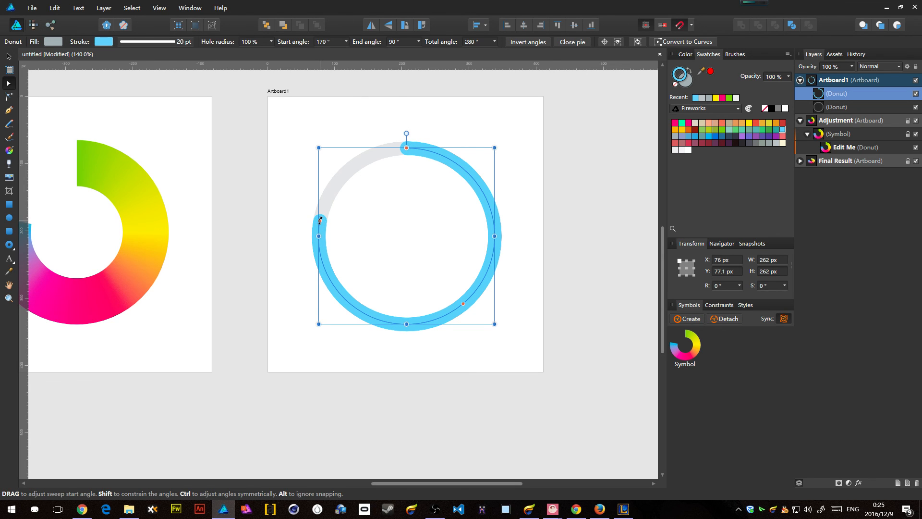
{"action": "left_click_drag", "start_coordinate": [323, 224], "coordinate": [504, 246]}
{"action": "key", "text": "c"}
{"action": "scroll", "coordinate": [552, 230], "scroll_direction": "down", "scroll_amount": 5}
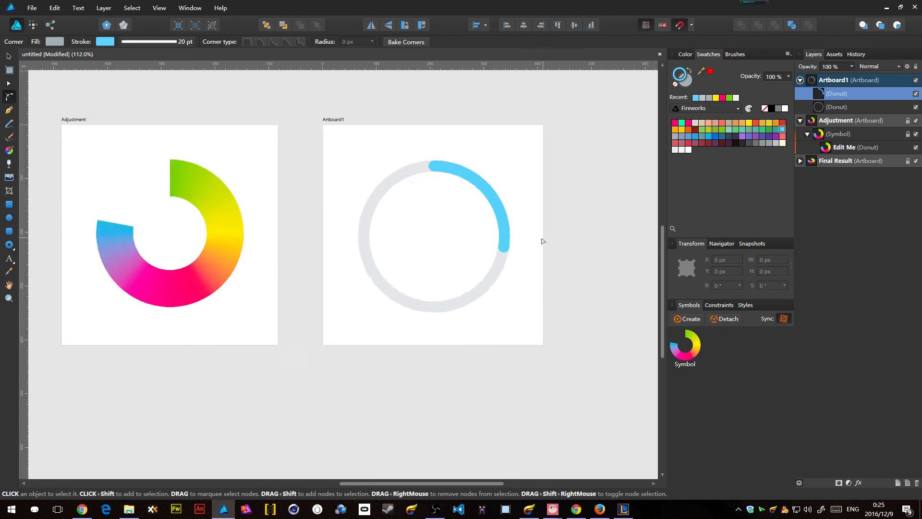
{"action": "key", "text": "v"}
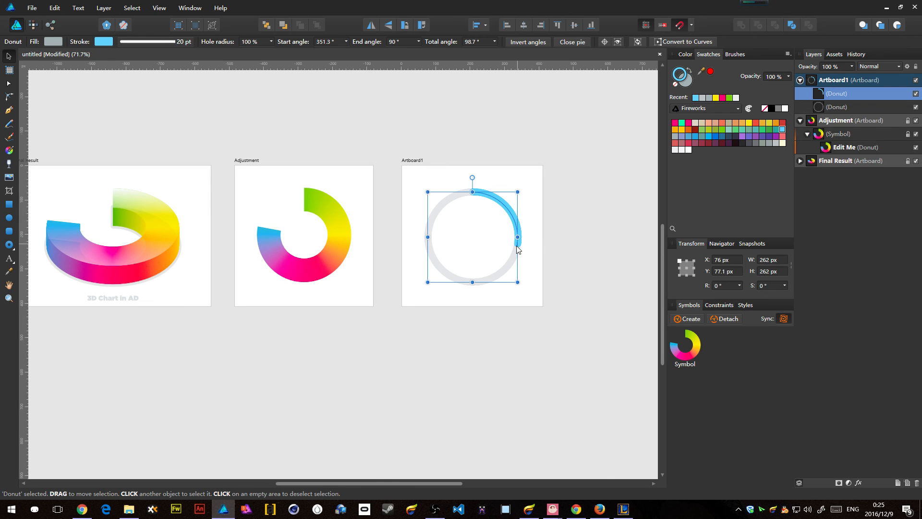
- Clear the selection and review the 3D chart, the flat donut and the ring chart artboards side by side
{"action": "left_click_drag", "start_coordinate": [401, 171], "coordinate": [552, 318]}
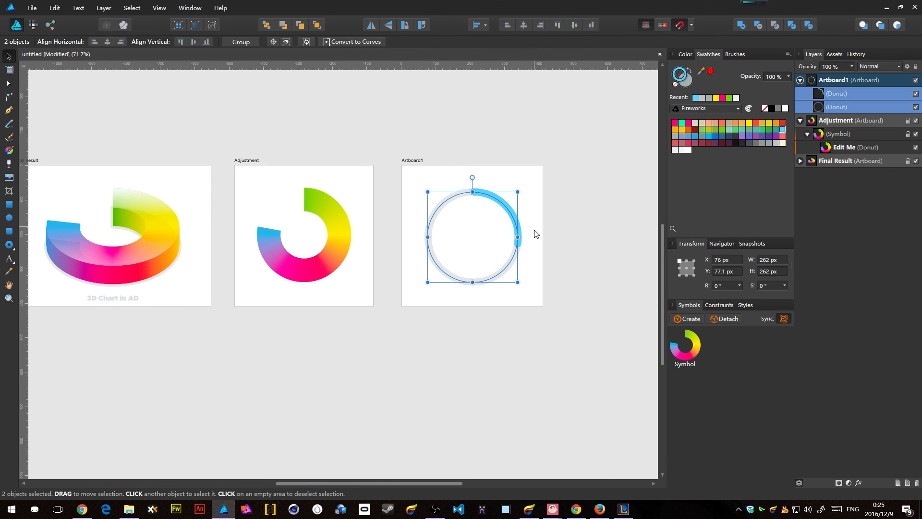
{"action": "left_click", "coordinate": [552, 258]}
{"action": "left_click_drag", "start_coordinate": [534, 177], "coordinate": [363, 307]}
{"action": "left_click_drag", "start_coordinate": [358, 215], "coordinate": [619, 208]}
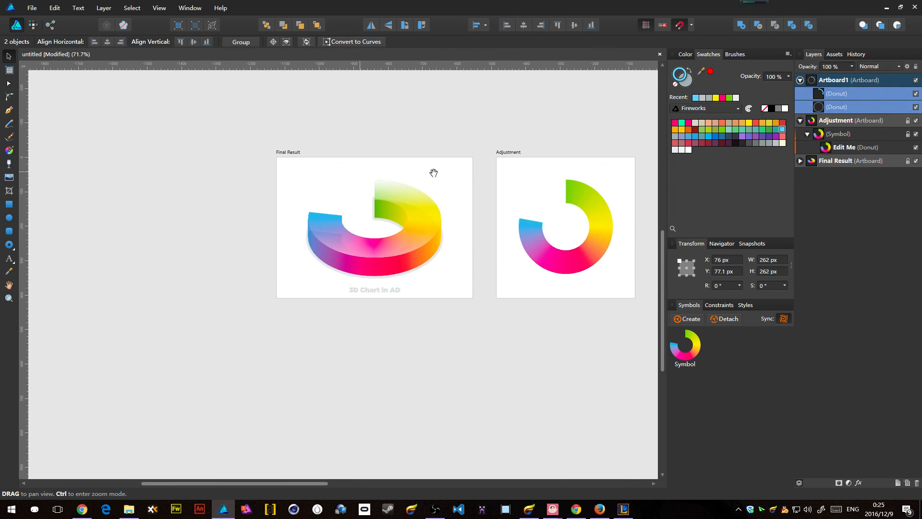
{"action": "left_click_drag", "start_coordinate": [502, 180], "coordinate": [382, 206]}
{"action": "left_click_drag", "start_coordinate": [204, 146], "coordinate": [672, 385]}
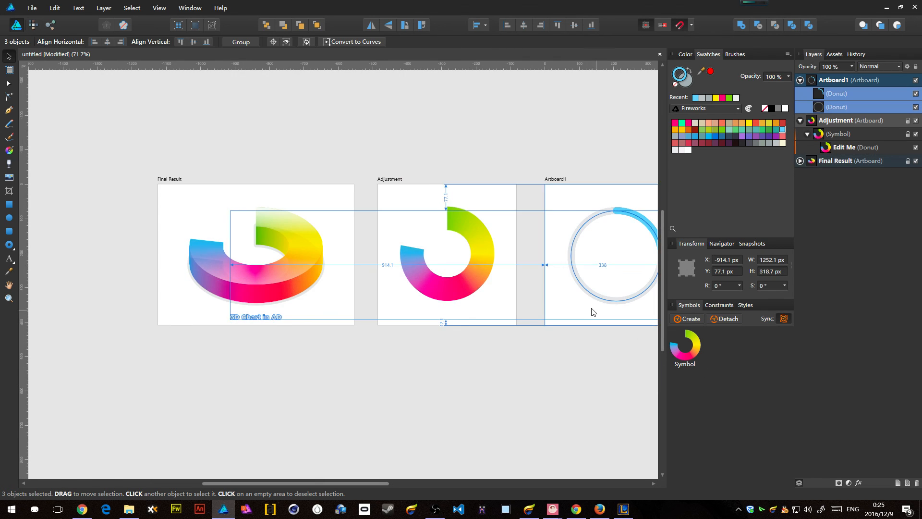
{"action": "scroll", "coordinate": [586, 313], "scroll_direction": "down", "scroll_amount": 1}
{"action": "left_click_drag", "start_coordinate": [595, 173], "coordinate": [468, 170]}
{"action": "left_click_drag", "start_coordinate": [402, 170], "coordinate": [592, 373]}
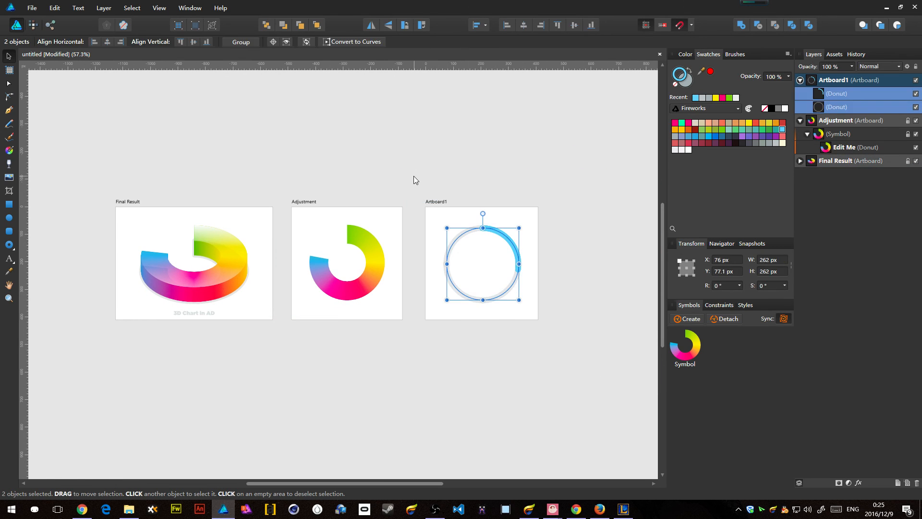
{"action": "left_click_drag", "start_coordinate": [413, 176], "coordinate": [532, 194]}
{"action": "left_click_drag", "start_coordinate": [503, 157], "coordinate": [483, 169]}
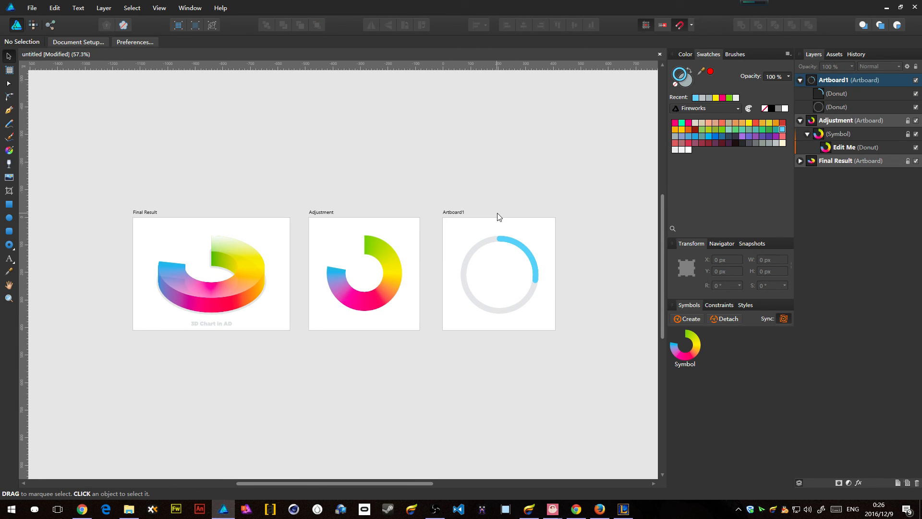
{"action": "scroll", "coordinate": [578, 328], "scroll_direction": "down", "scroll_amount": 1}
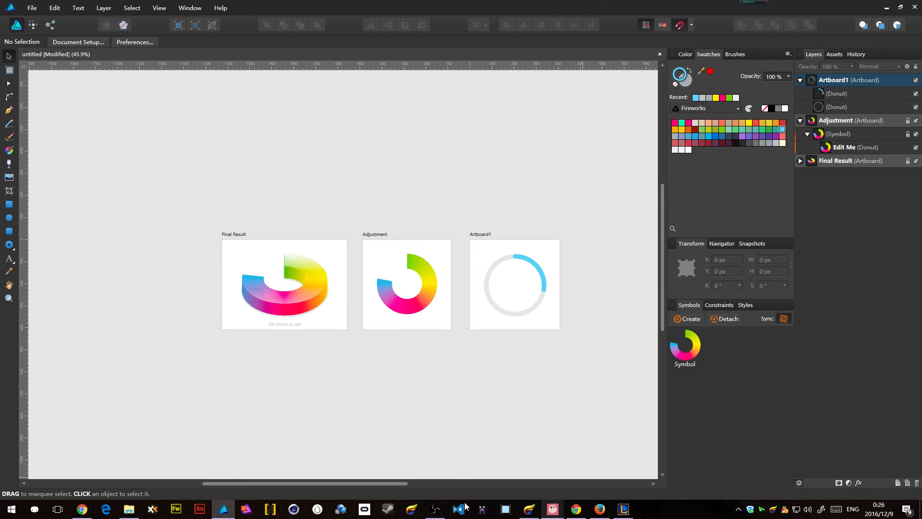